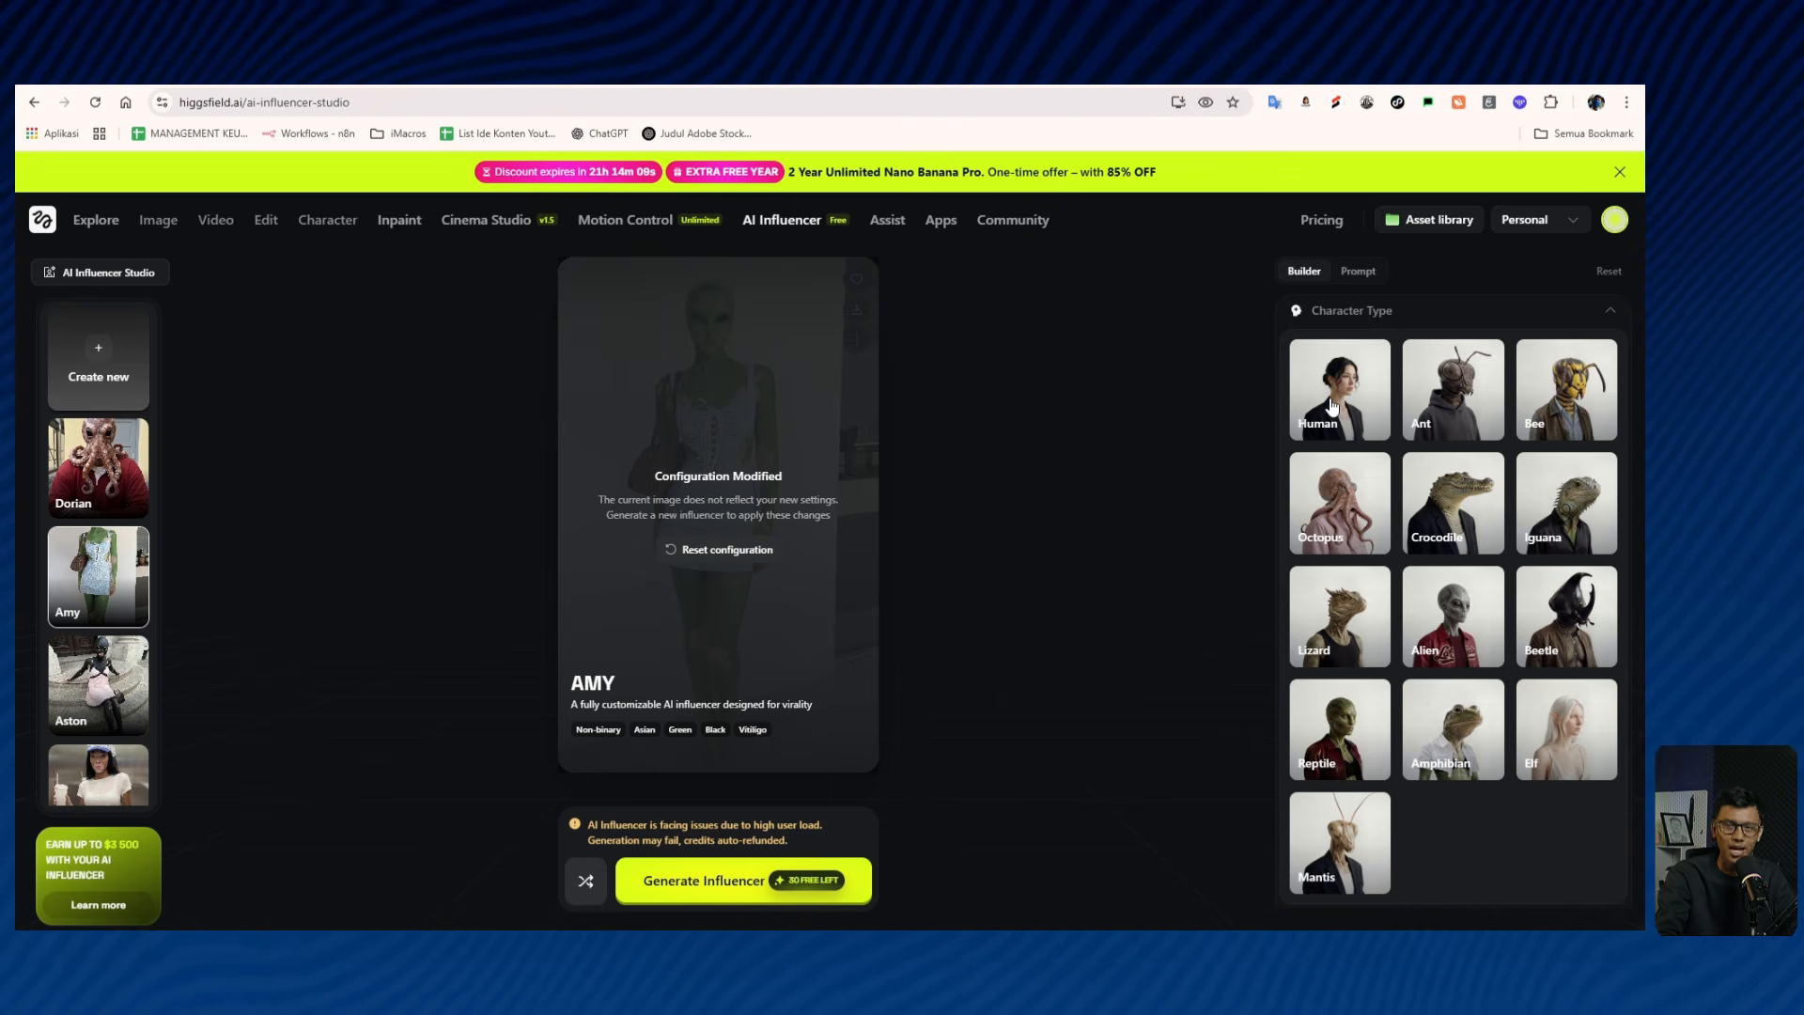
# Set the influencer's character type to Human and the gender to Female.
pyautogui.click(1336, 406)
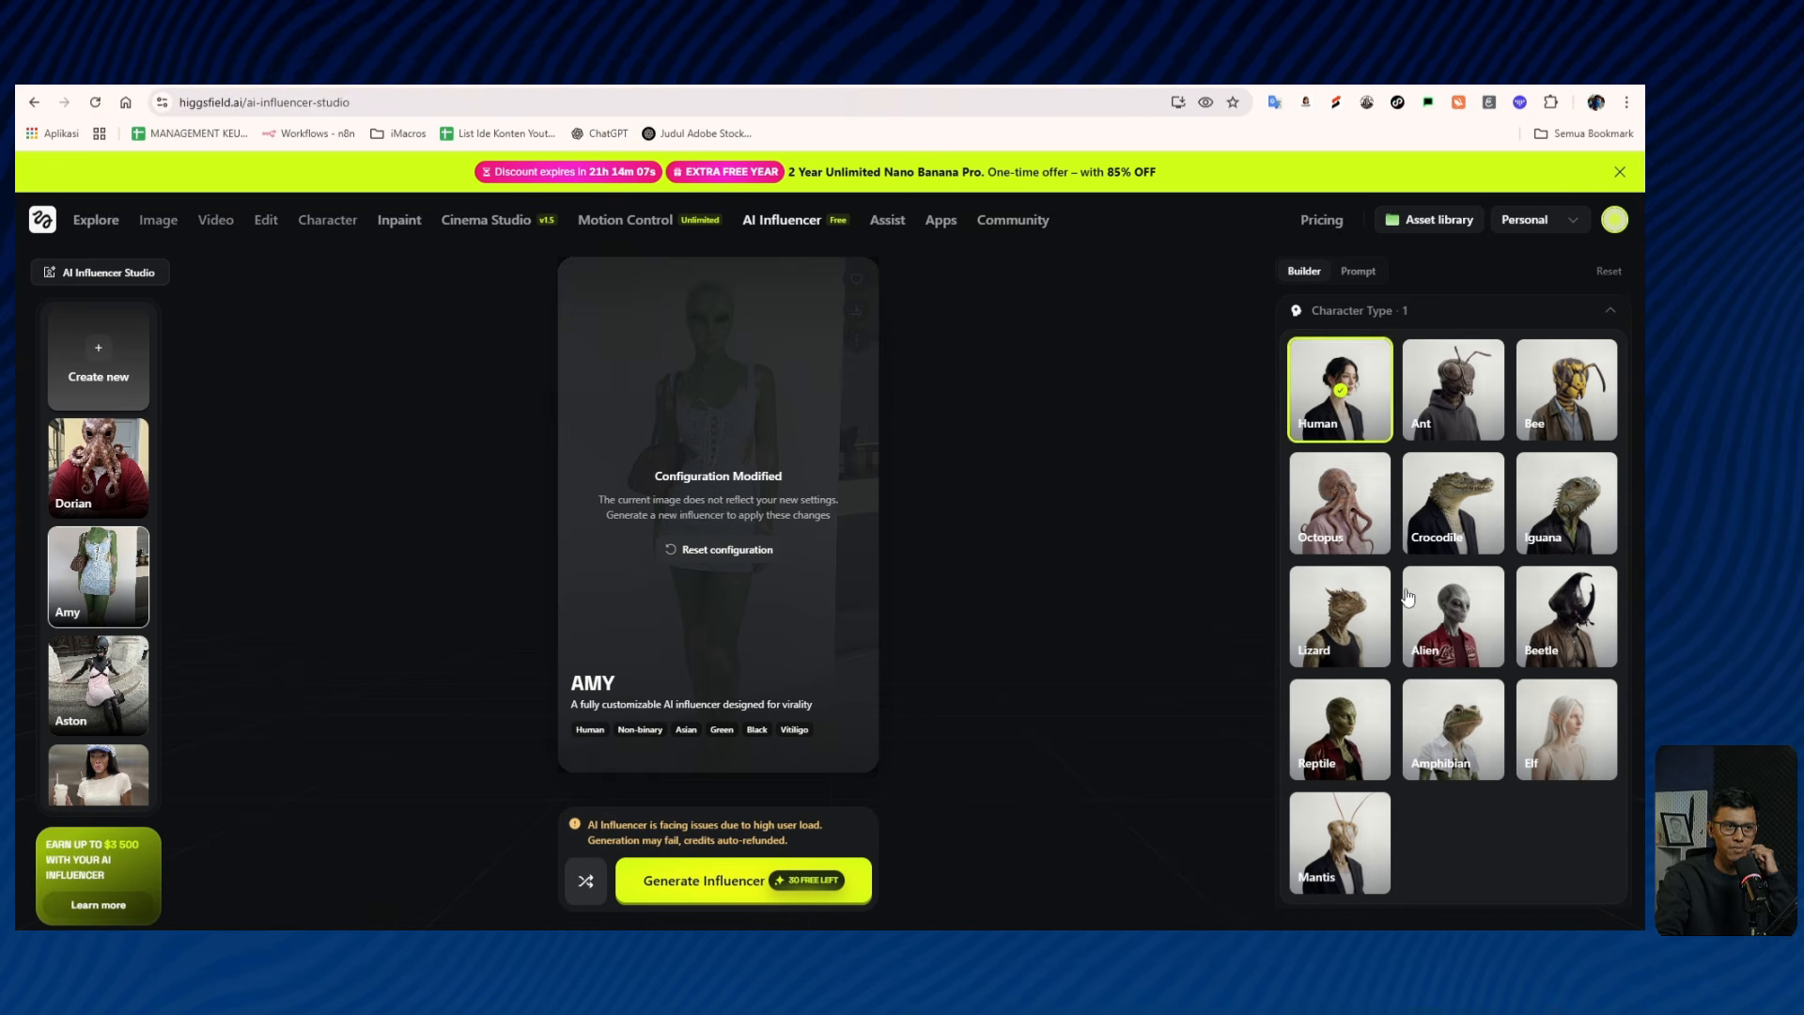
pyautogui.scroll(-4, 1408, 598)
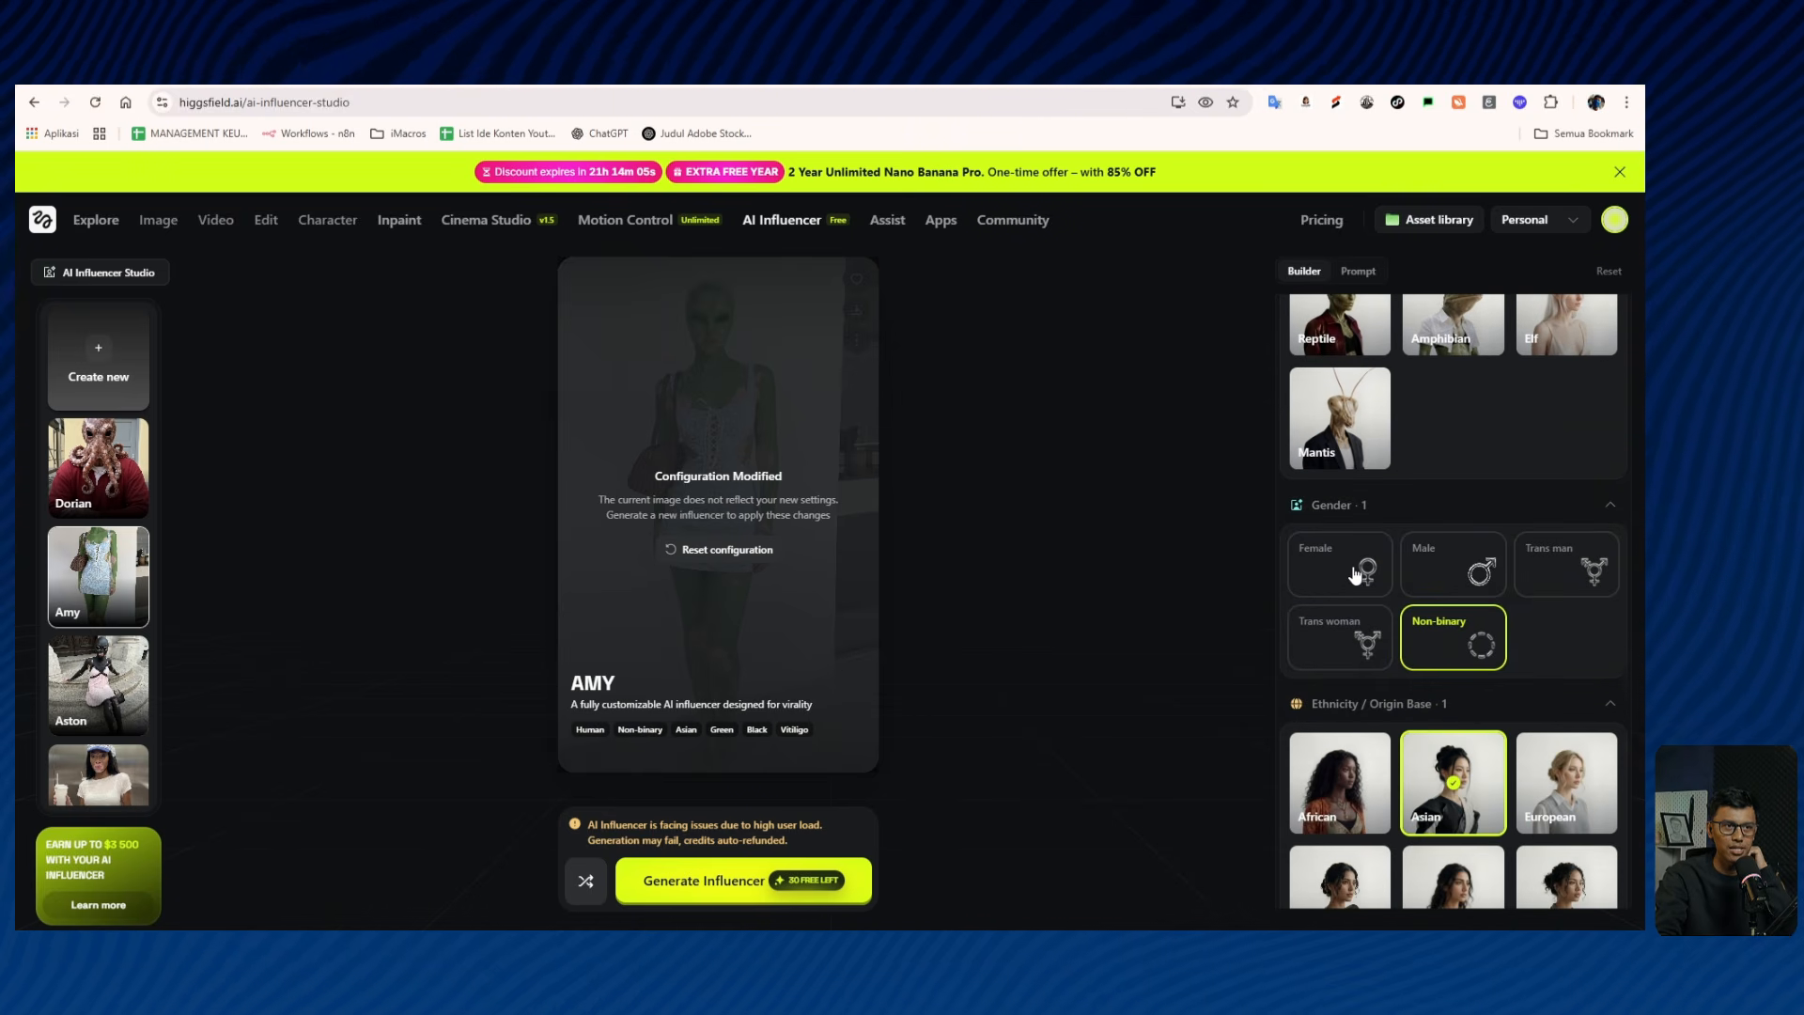
pyautogui.click(1356, 575)
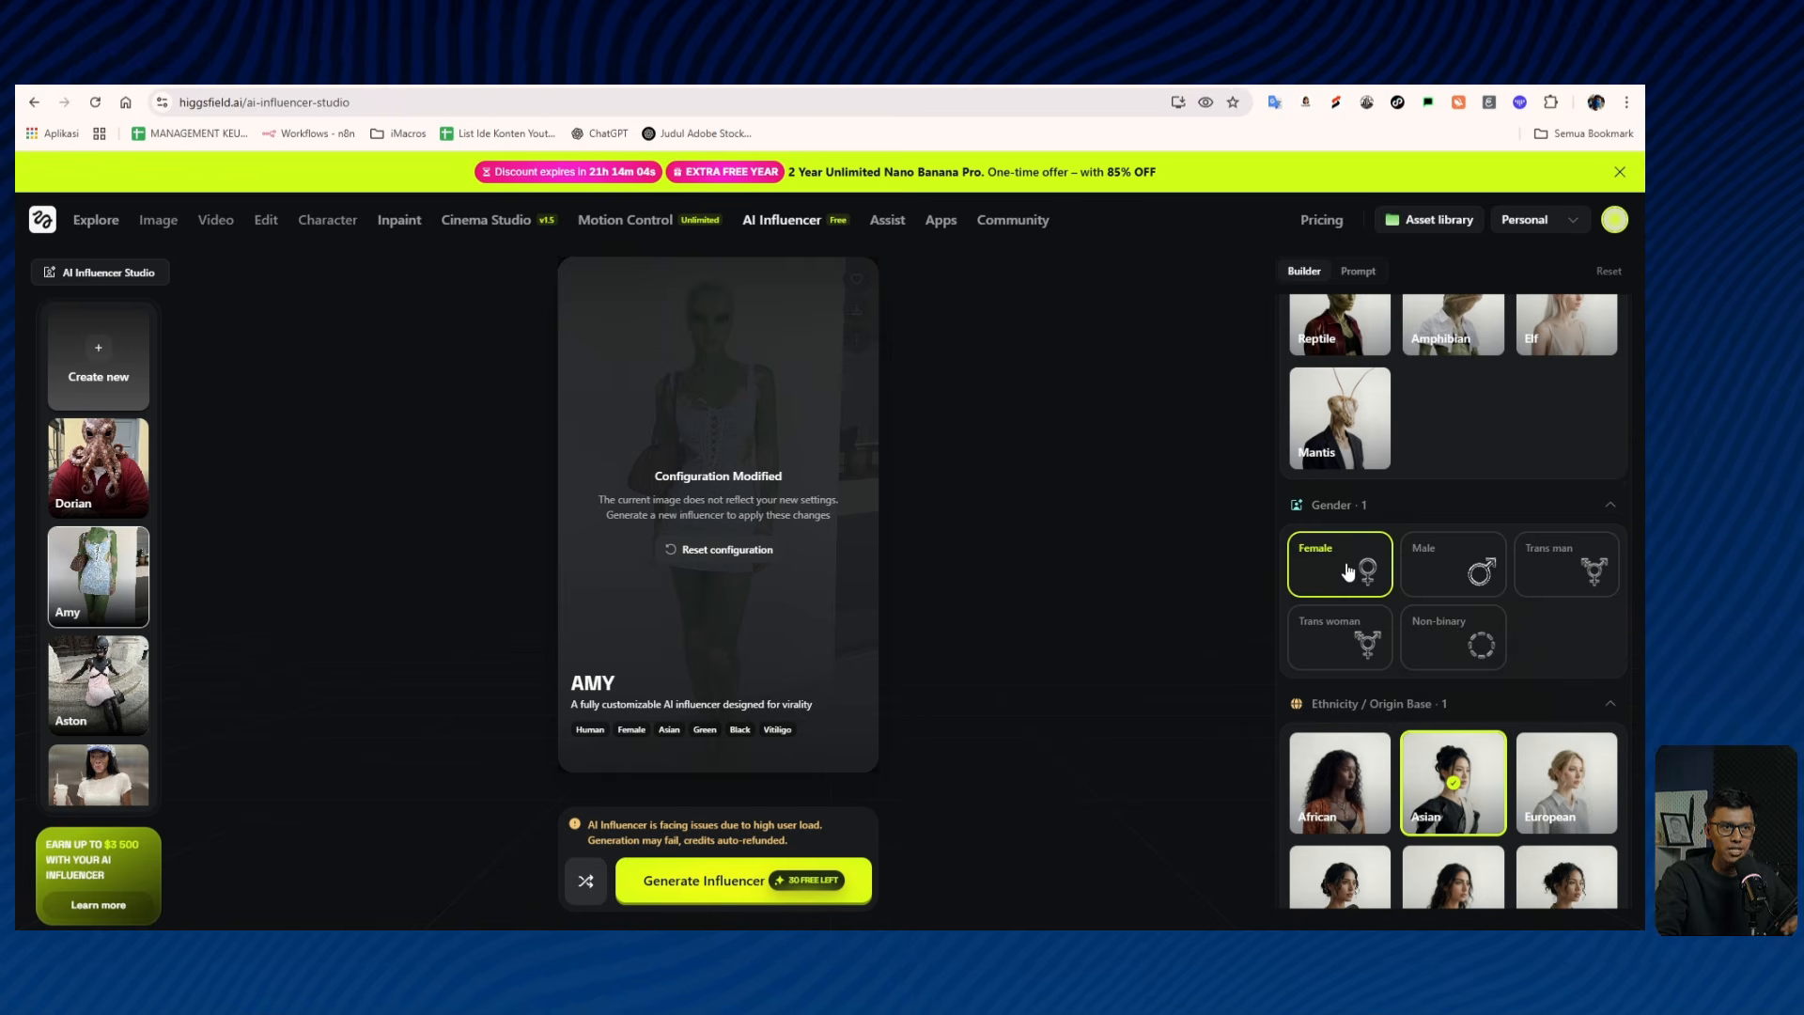
# Add European to the ethnicity alongside Asian, and change the skin color to white only, with green deselected.
pyautogui.scroll(-3, 1350, 571)
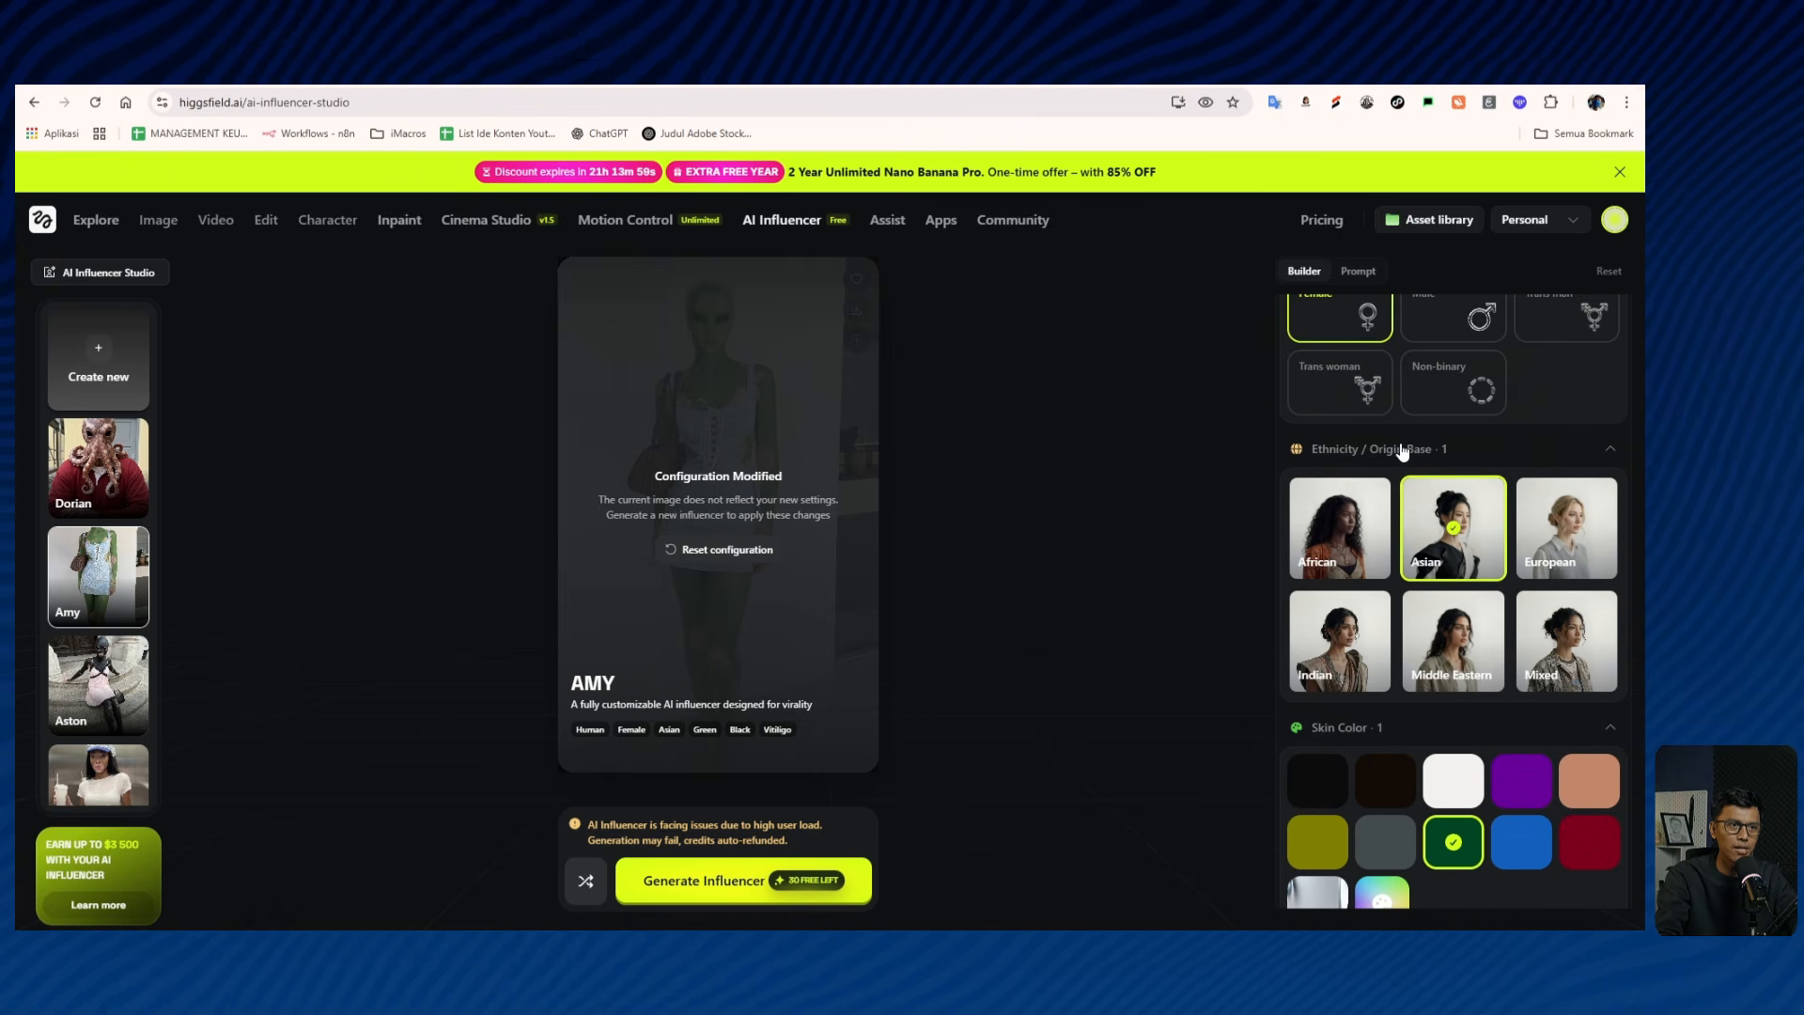
pyautogui.click(1549, 564)
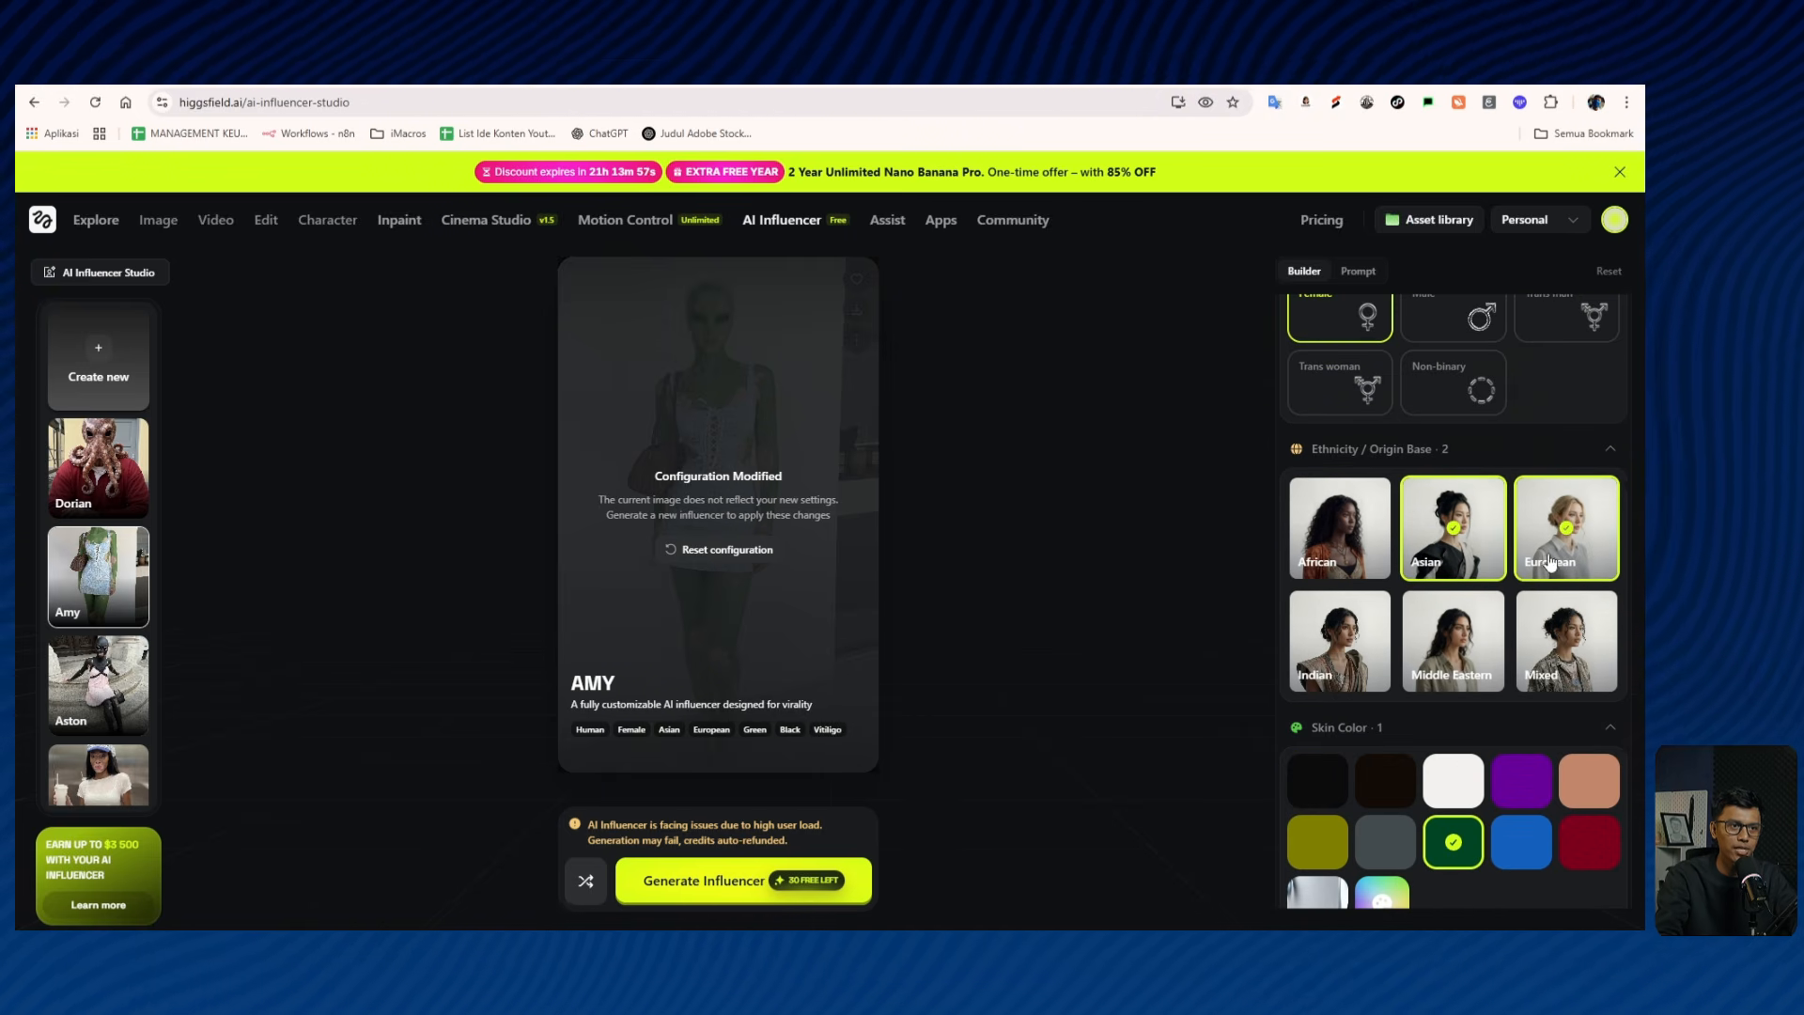
pyautogui.scroll(-3, 1483, 577)
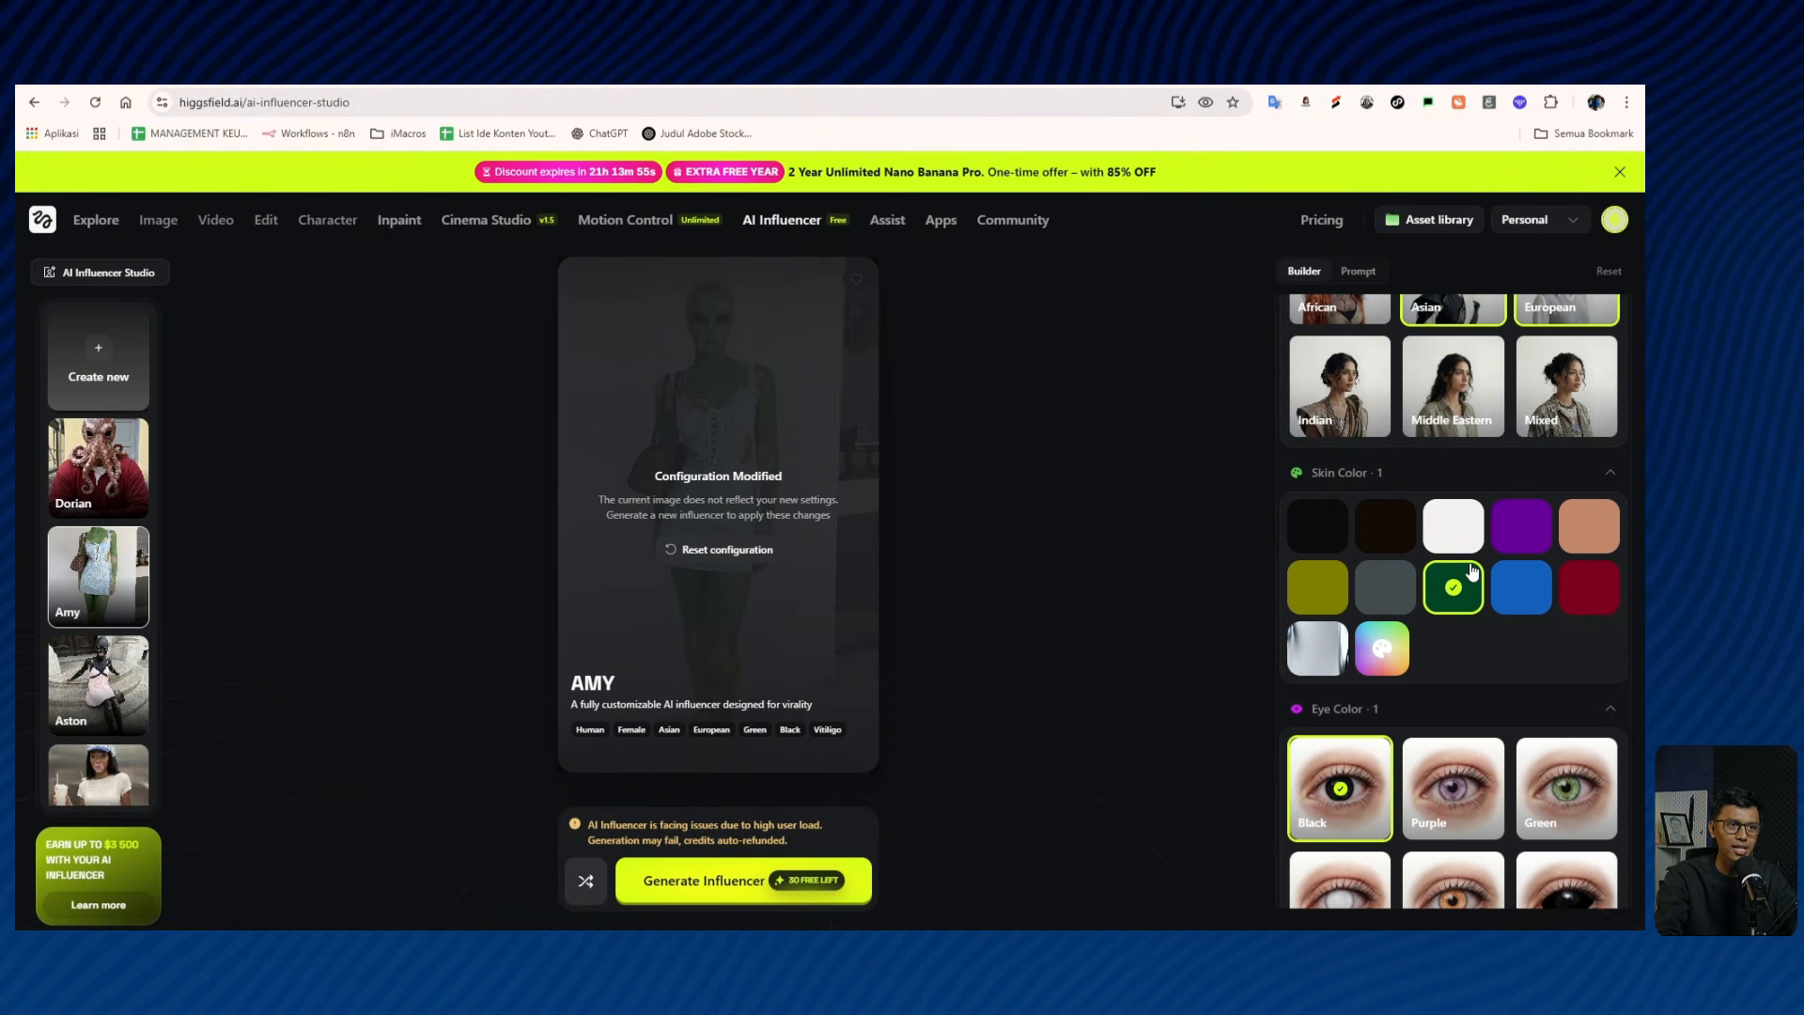
pyautogui.click(1464, 545)
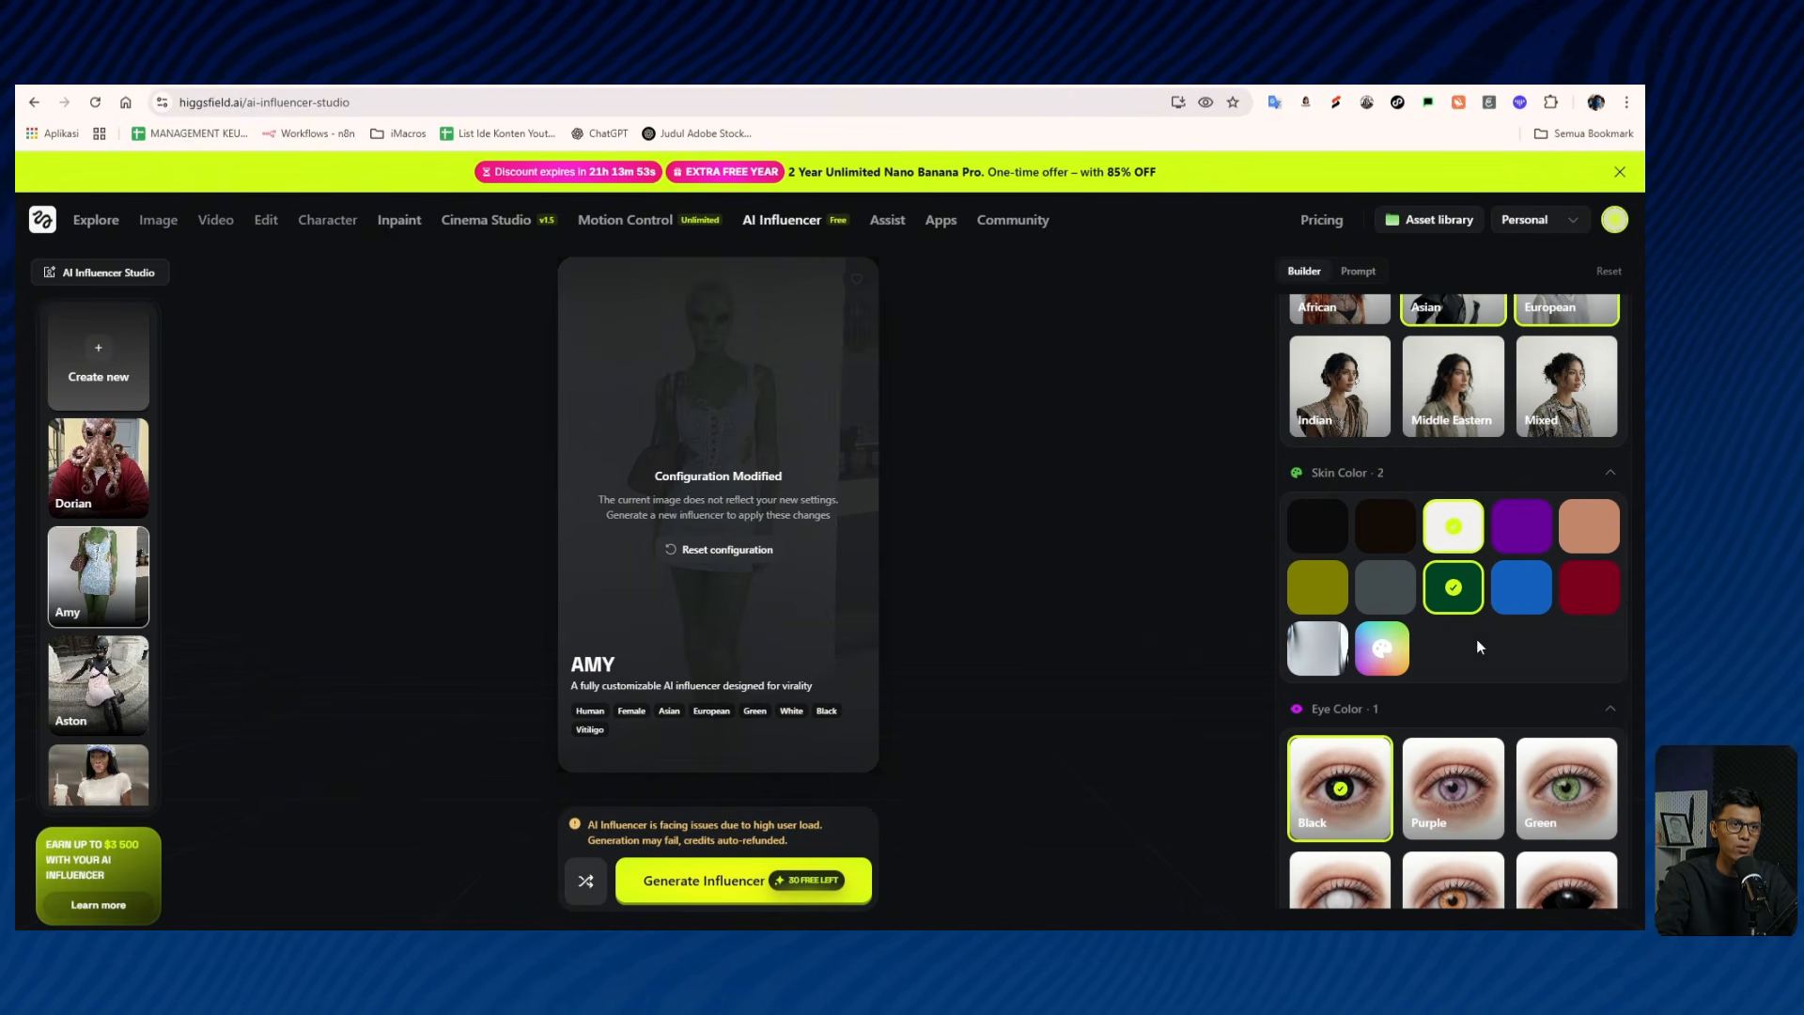
pyautogui.scroll(-3, 1475, 639)
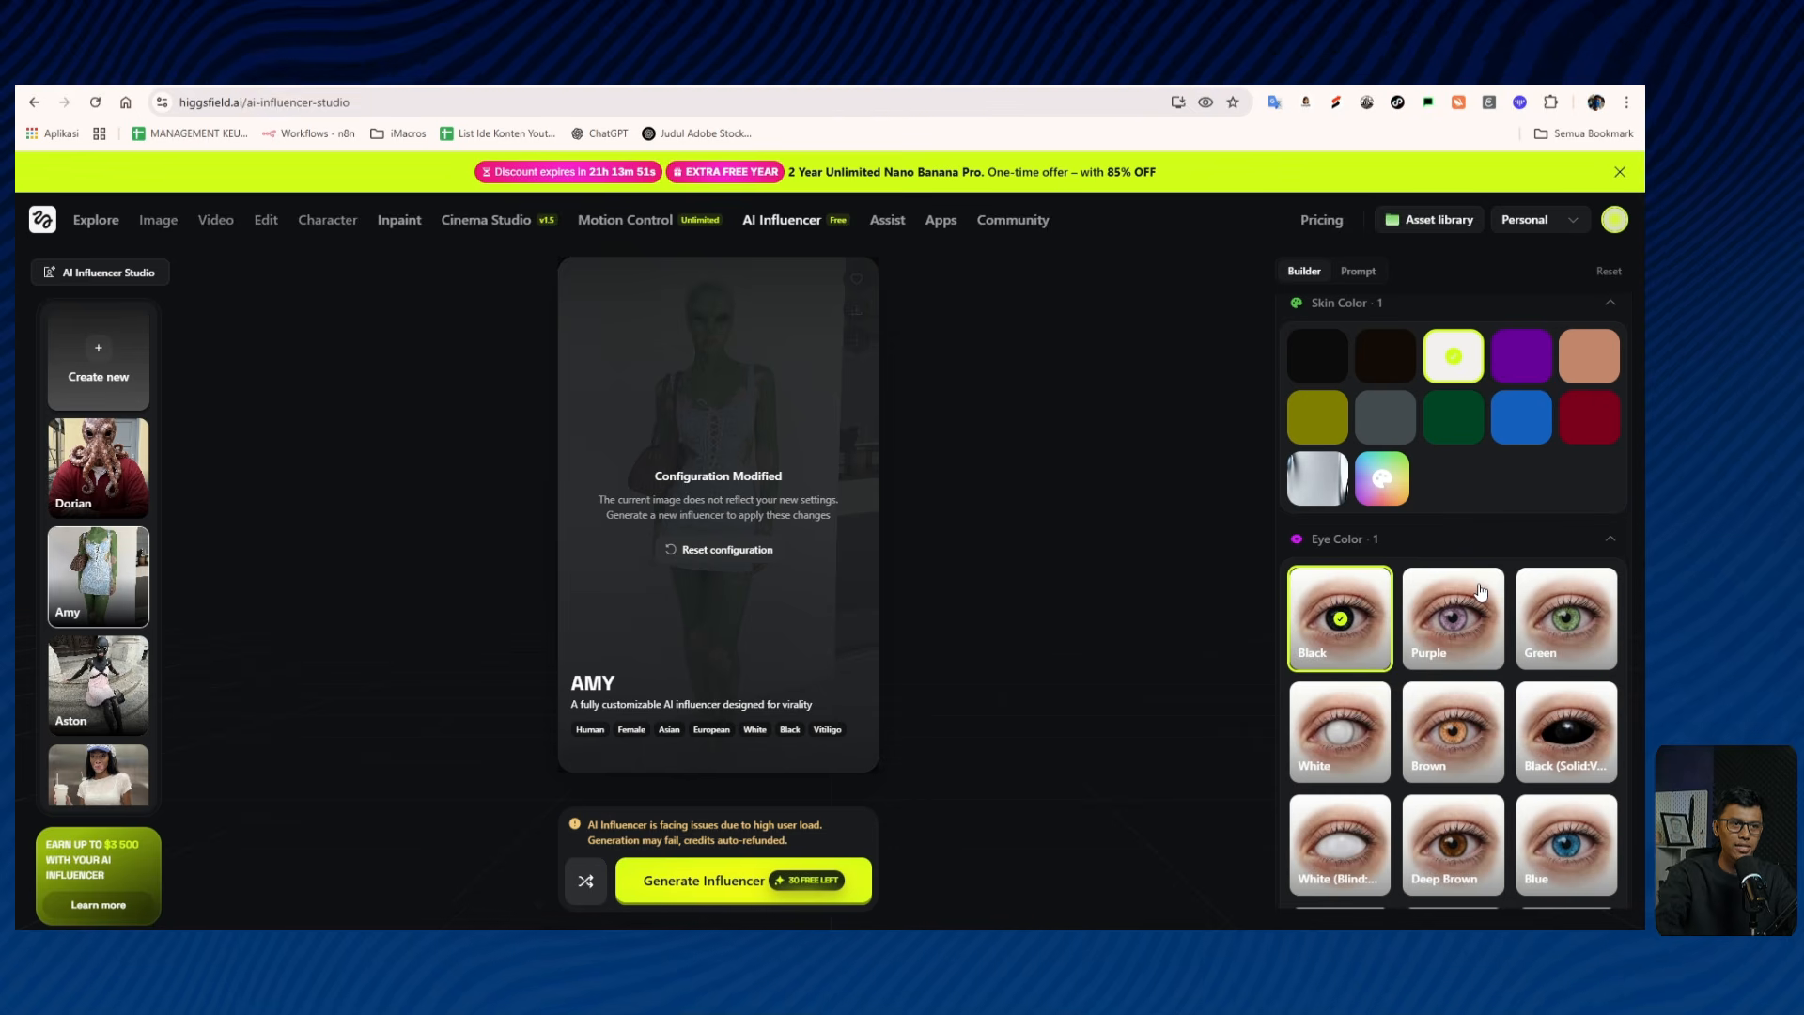
# Choose Purple as the eye color and add Albinism to the skin conditions.
pyautogui.click(1458, 637)
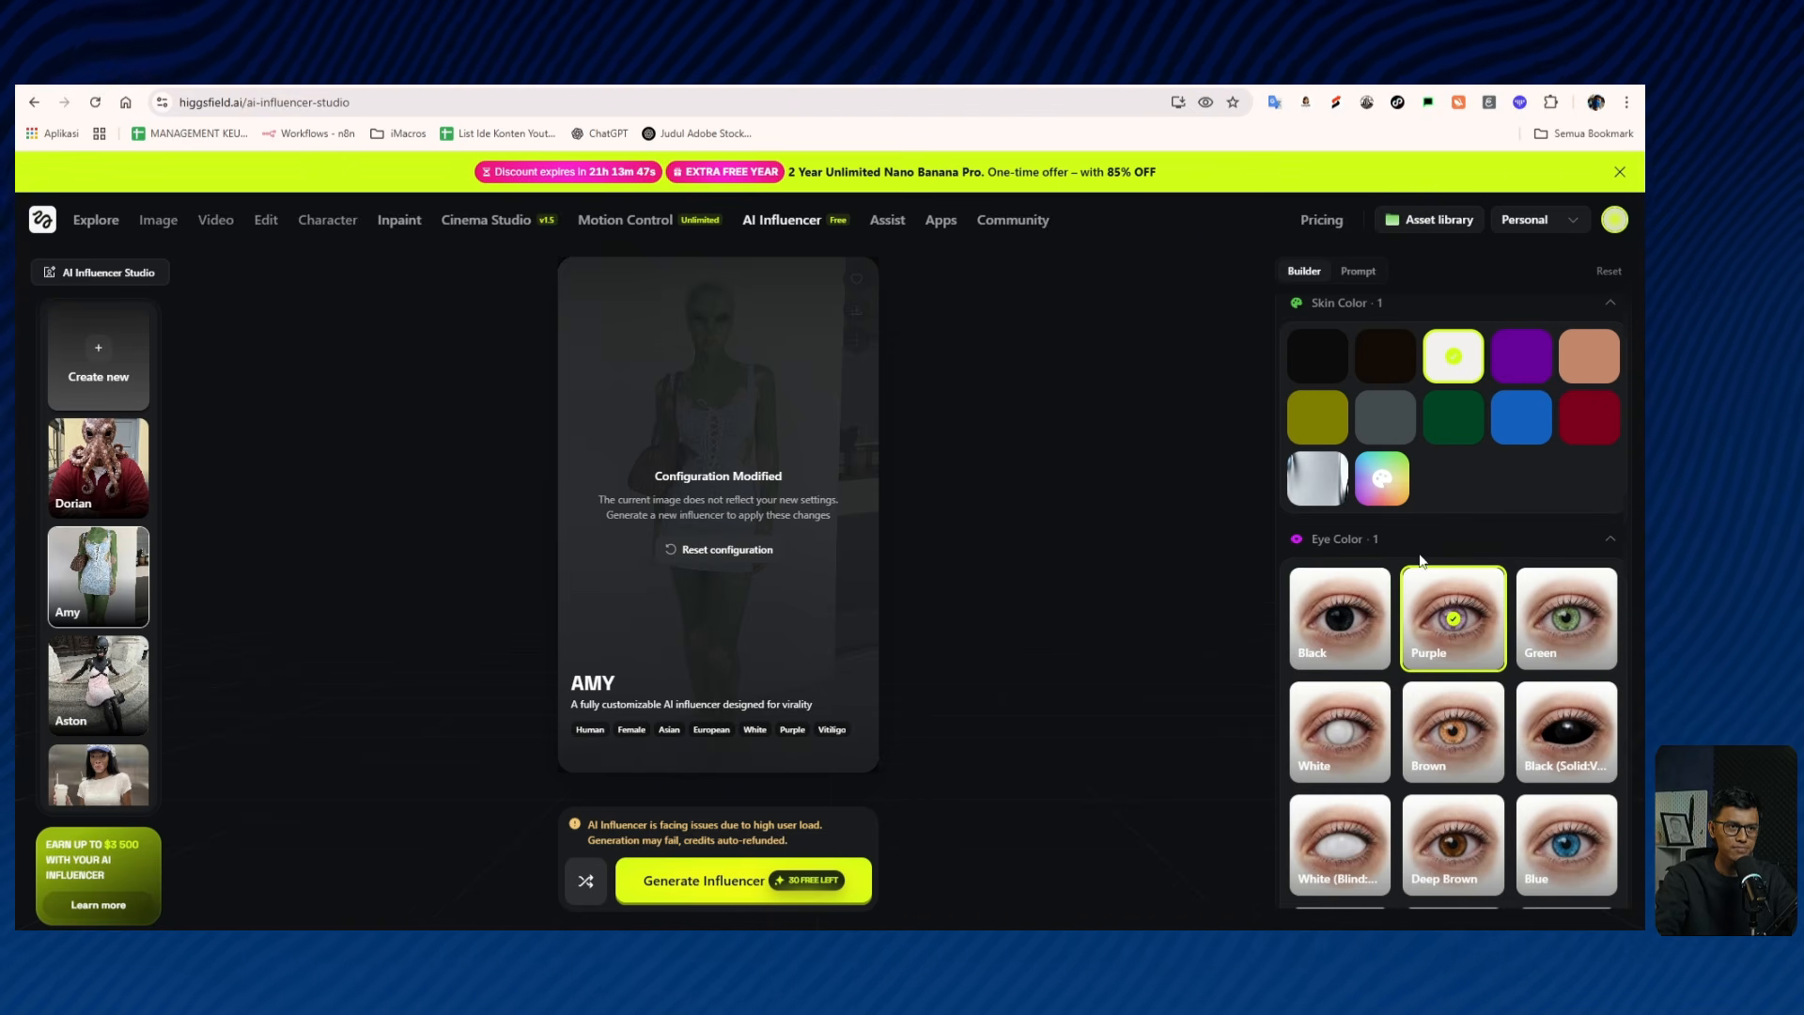
pyautogui.scroll(-5, 1458, 523)
pyautogui.scroll(-2, 1458, 522)
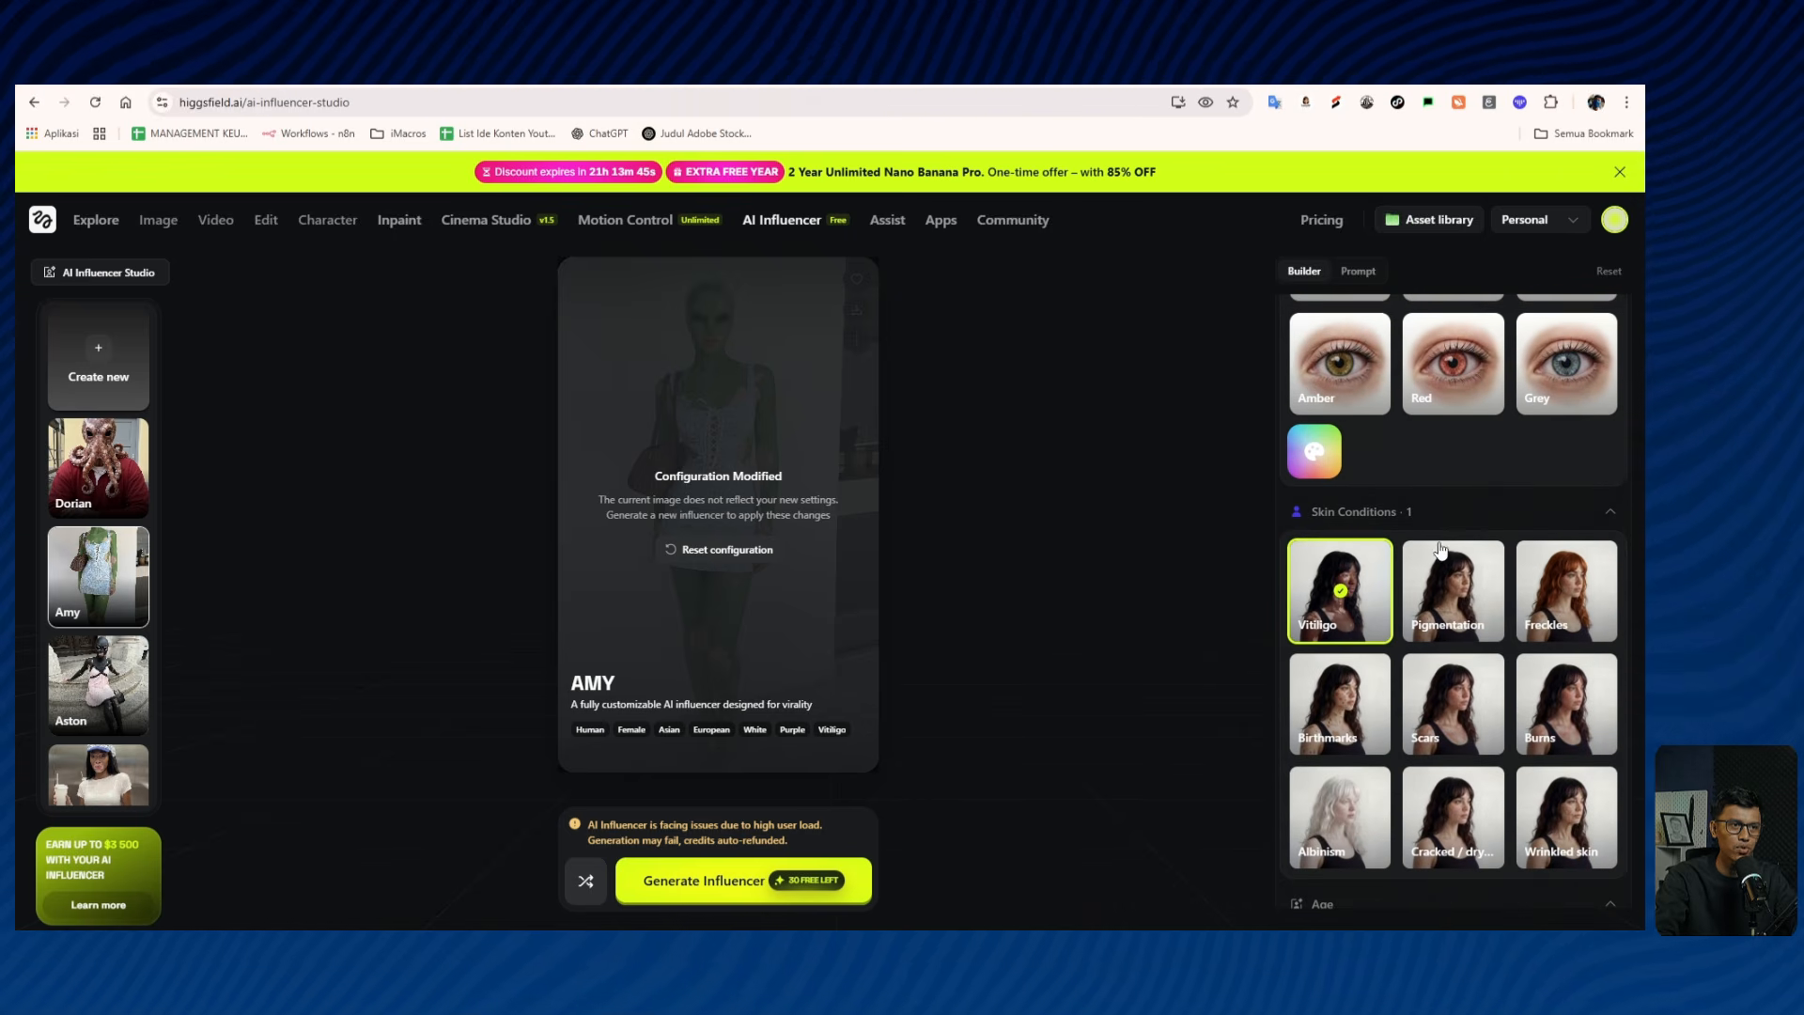
pyautogui.scroll(-2, 1386, 559)
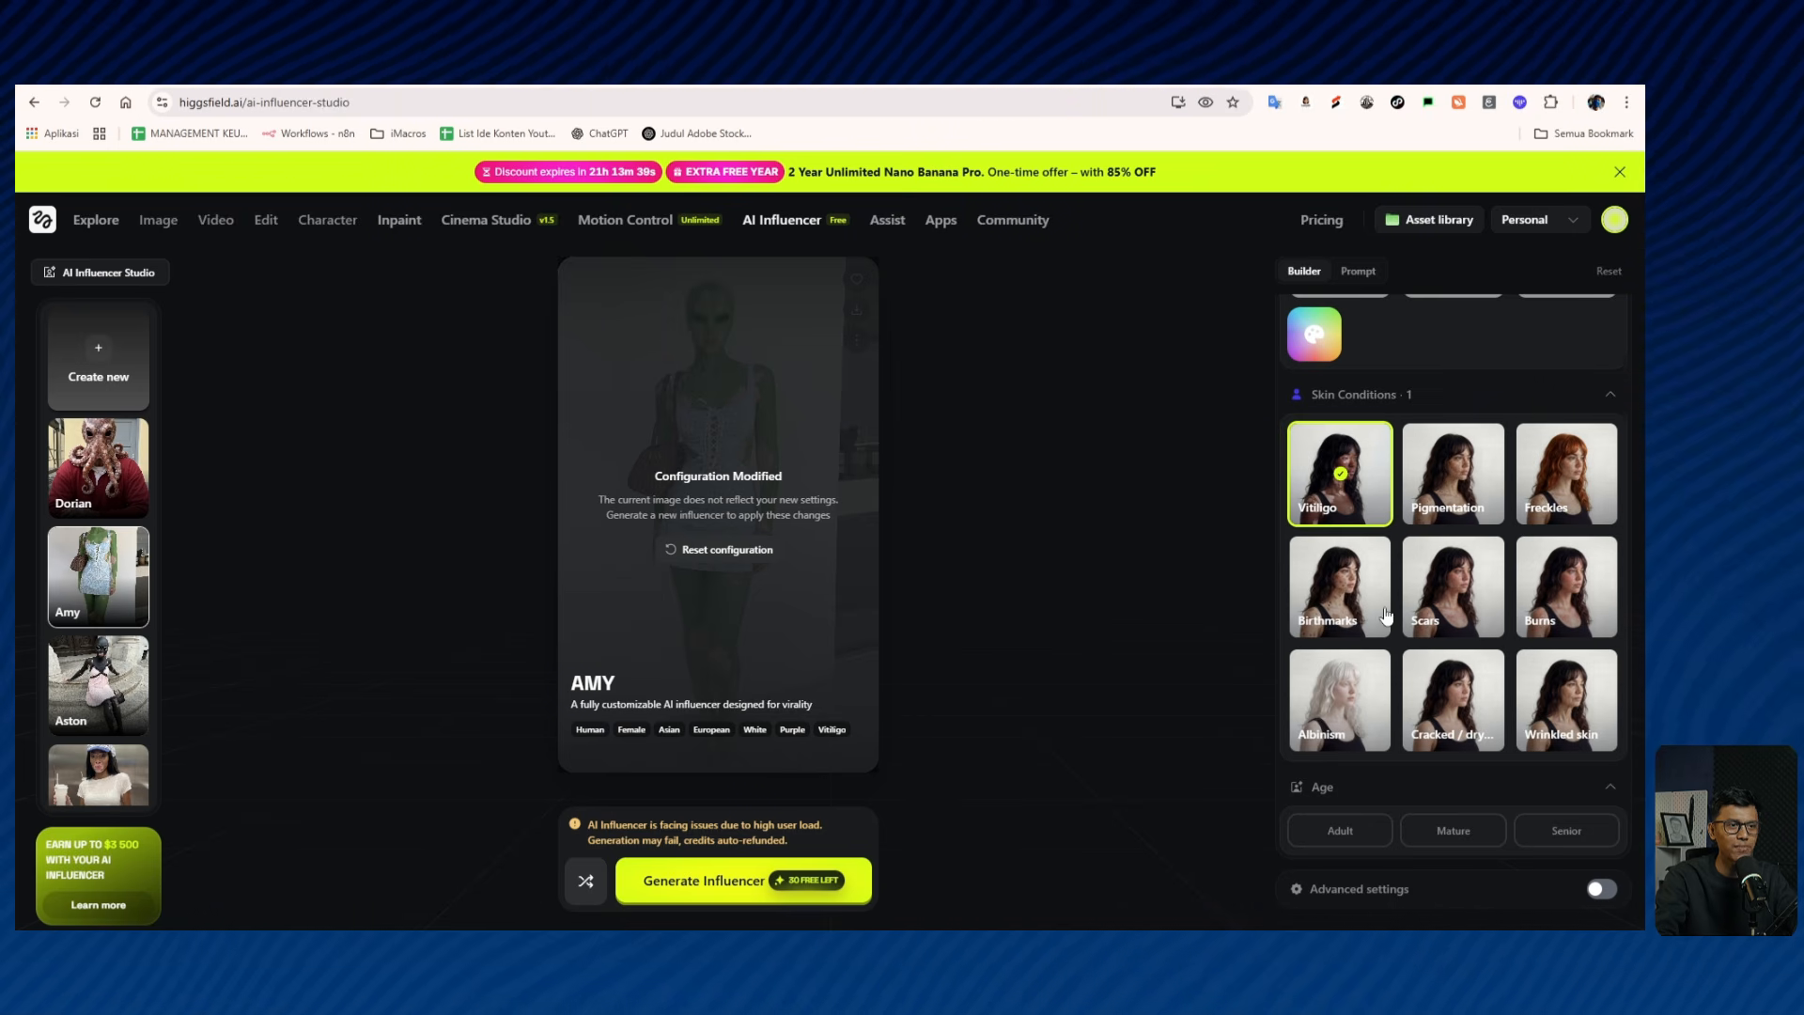
pyautogui.click(1354, 701)
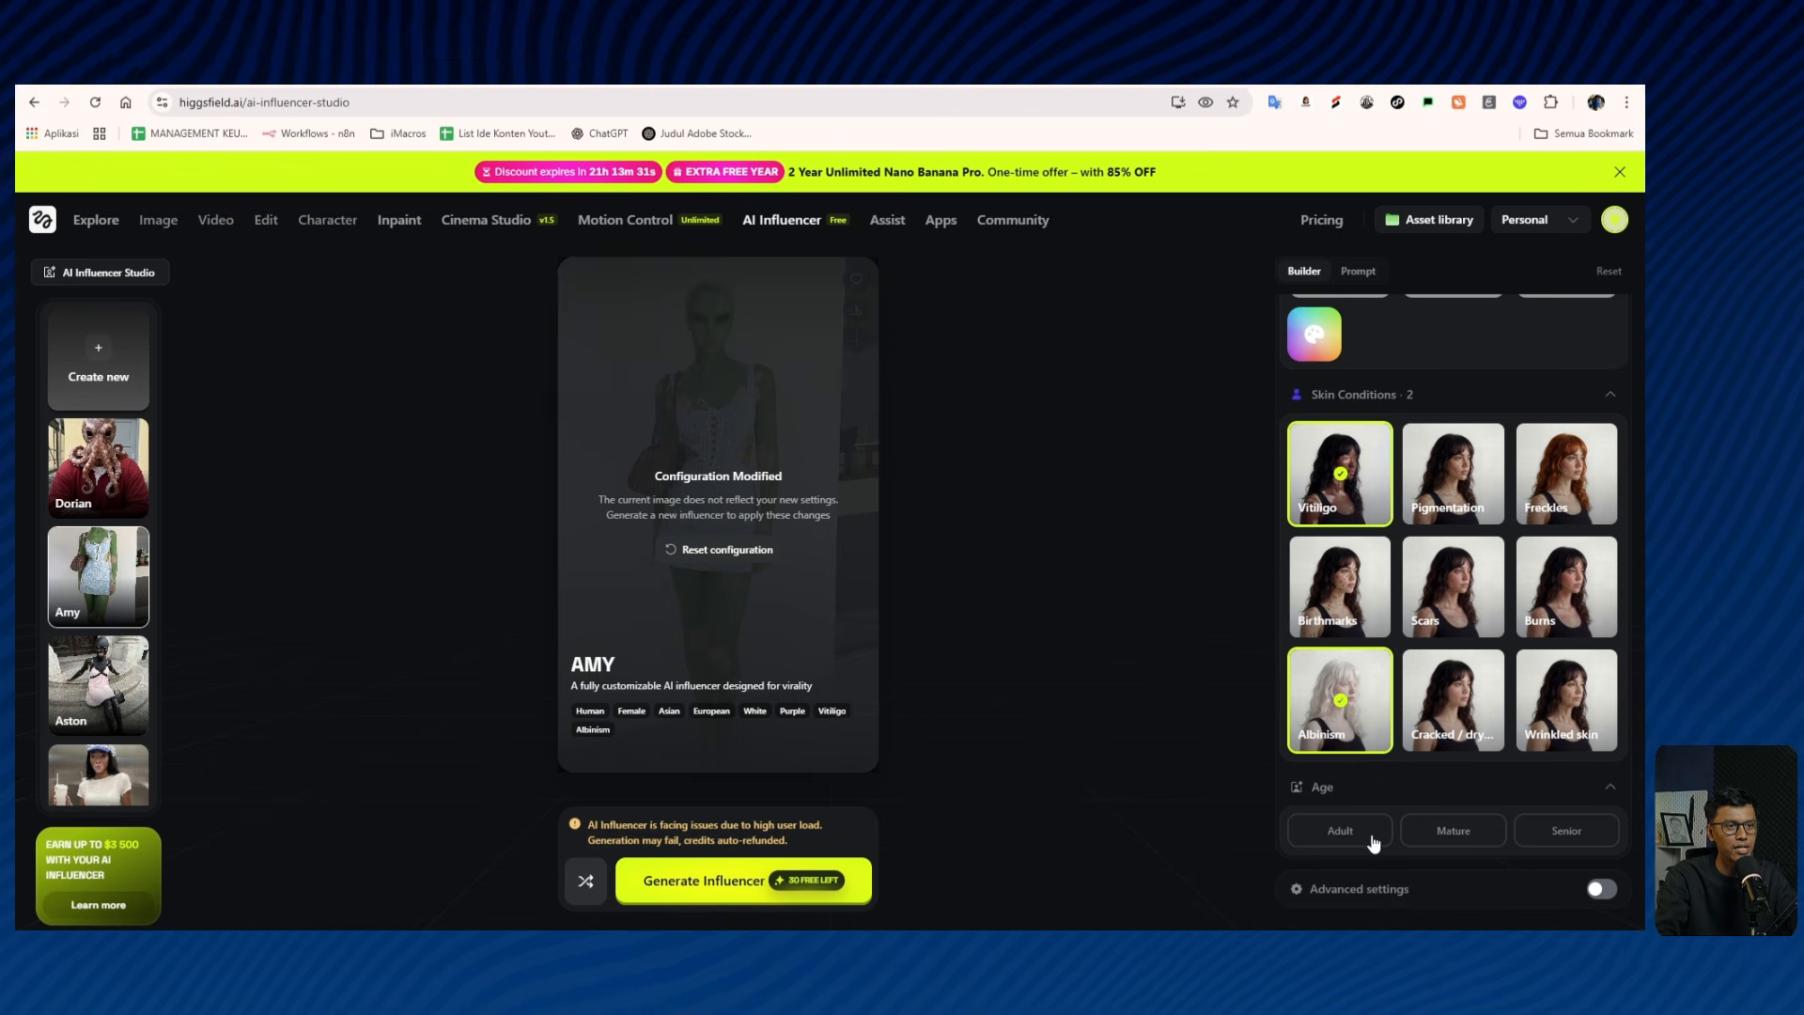
# Set the age to Mature and enable the advanced settings.
pyautogui.click(1471, 838)
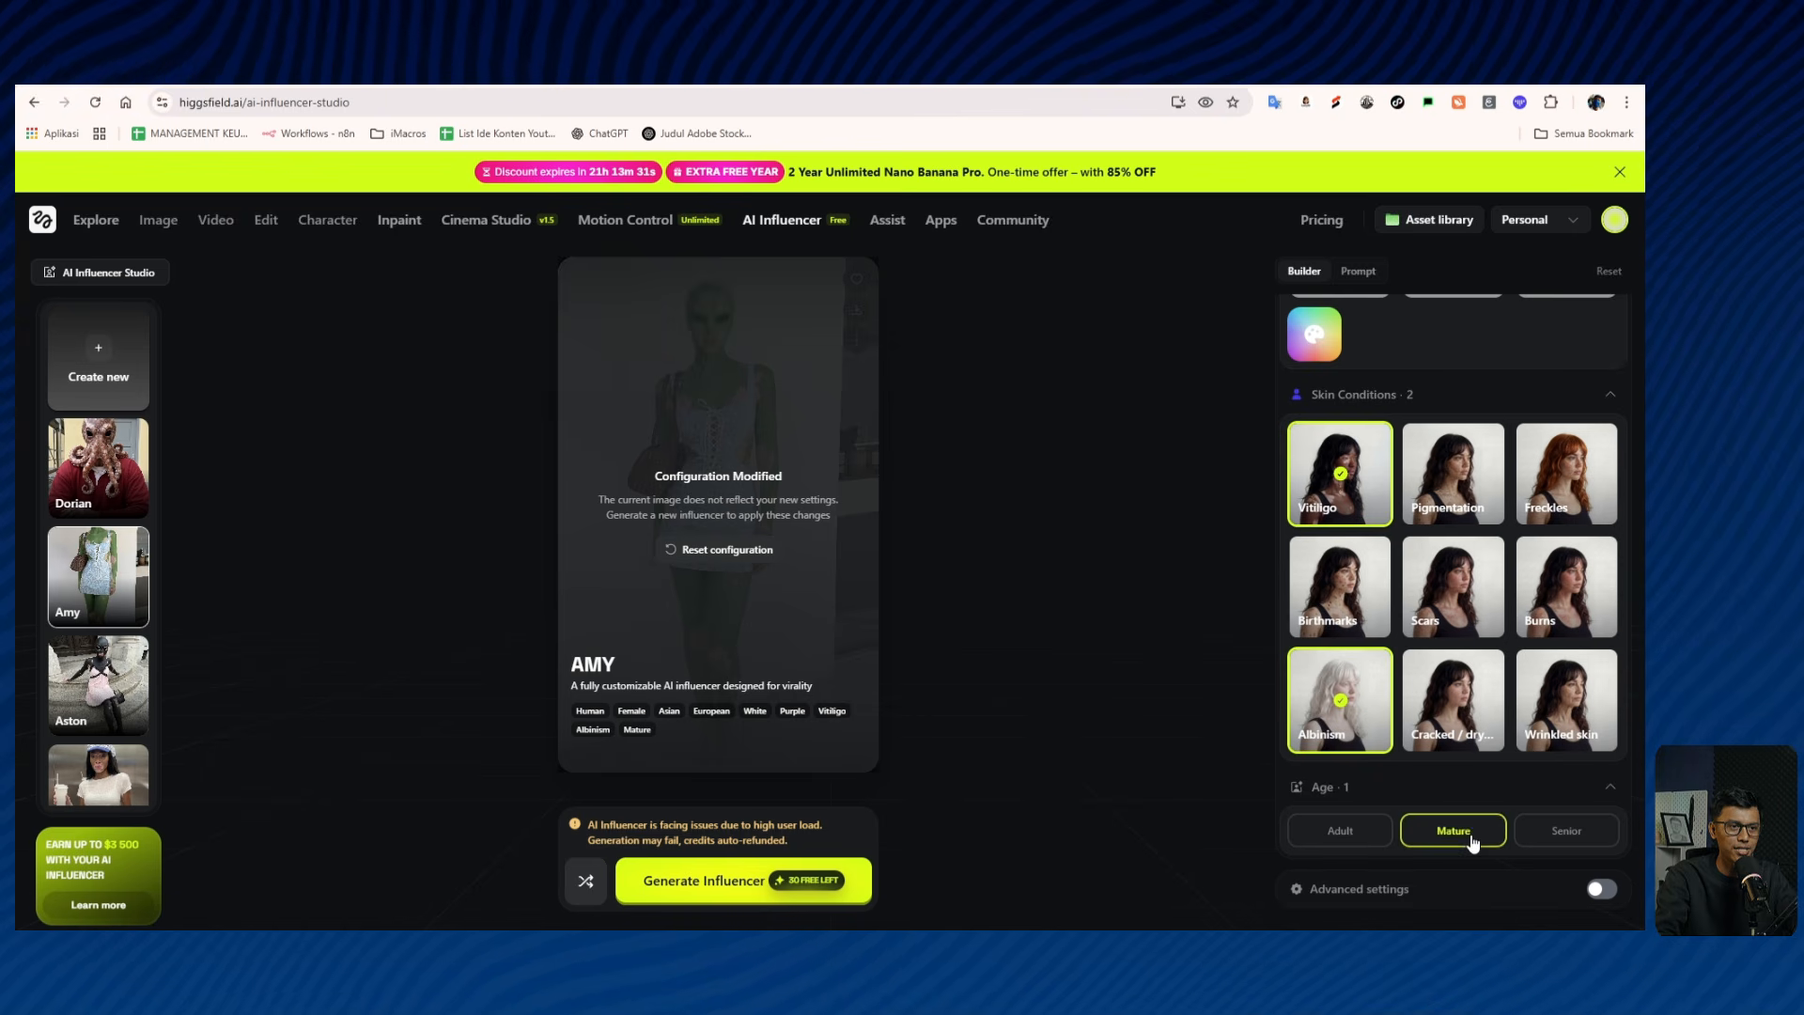
pyautogui.click(1602, 889)
pyautogui.scroll(-3, 1468, 870)
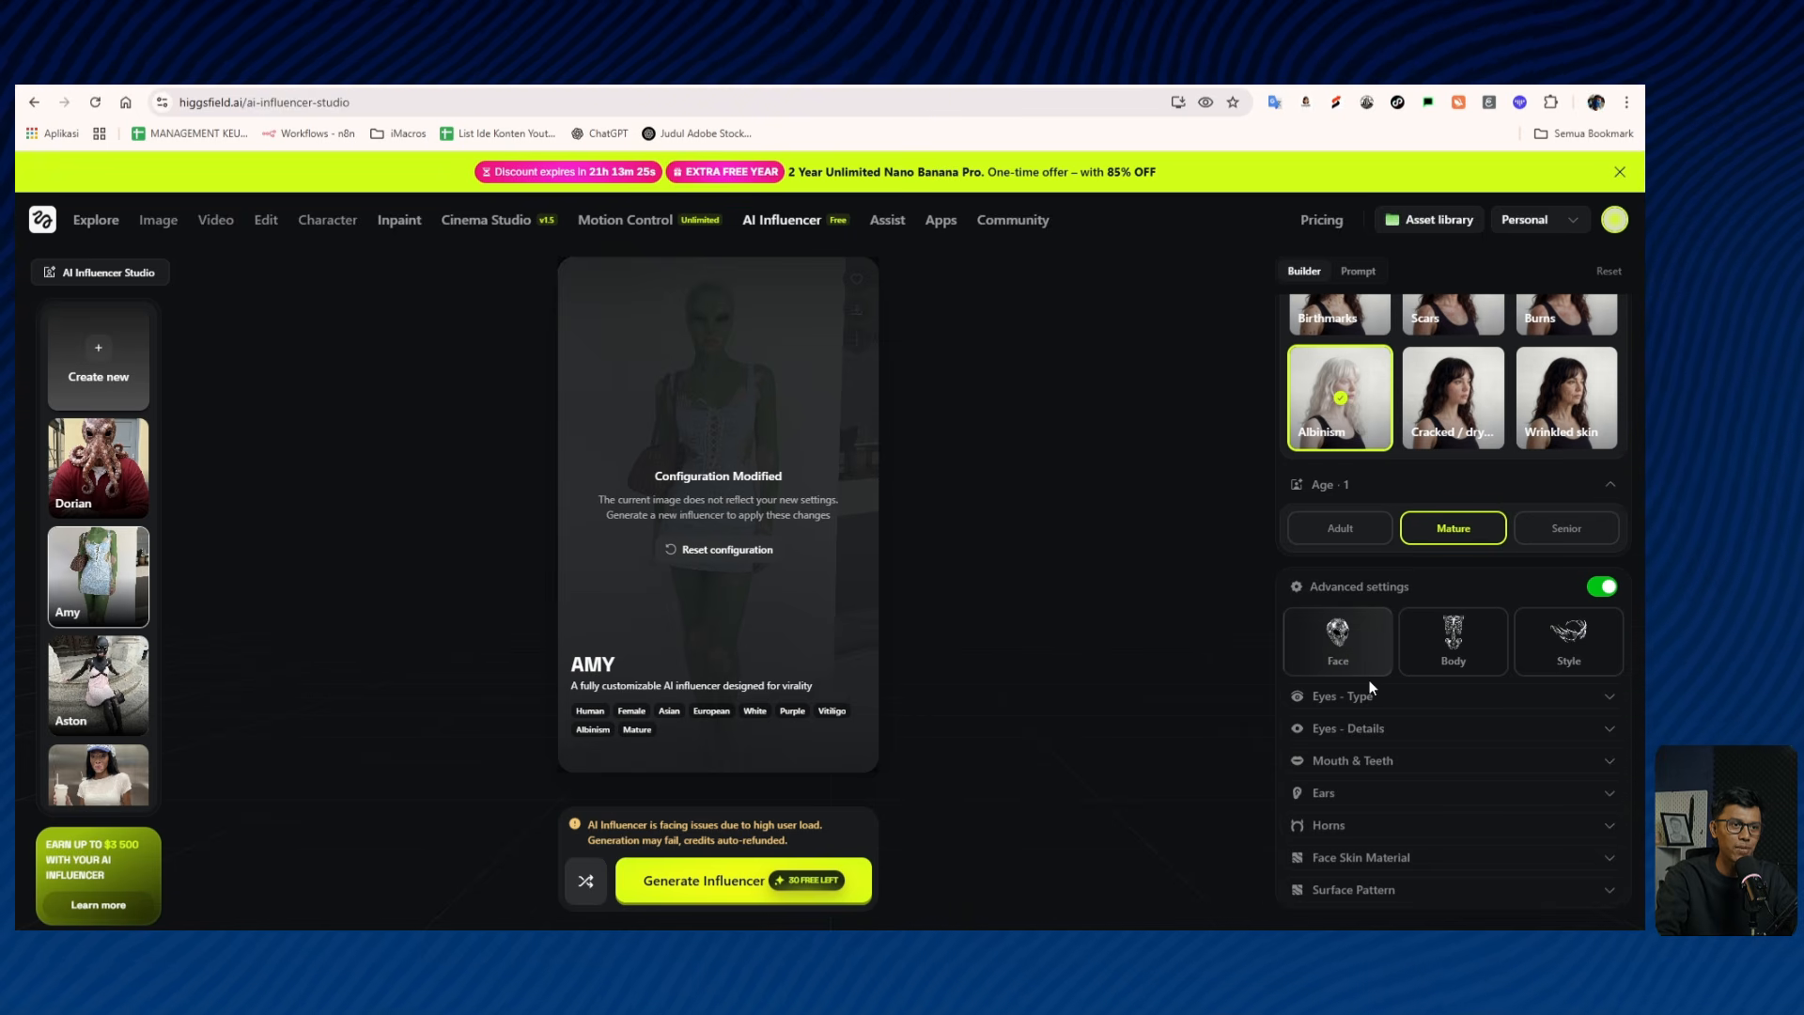
# Look through the eye type options for the face and the body type options for the body, choosing none.
pyautogui.click(1362, 705)
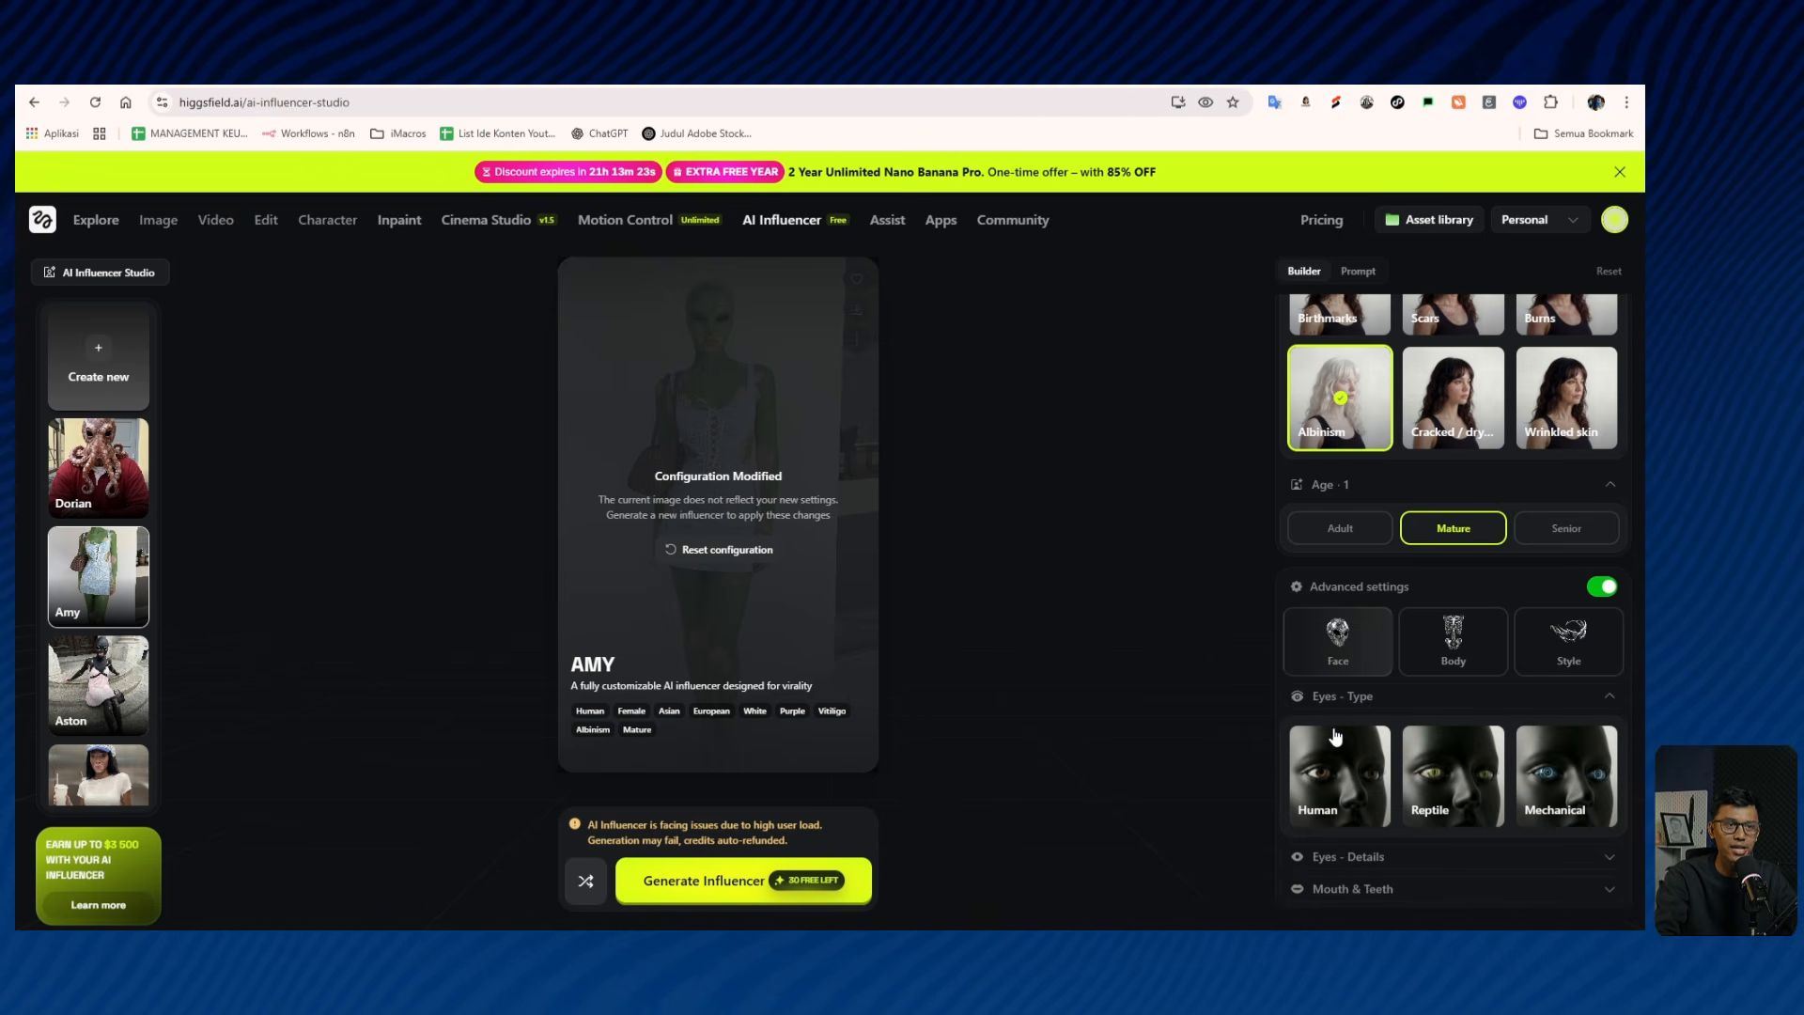
pyautogui.click(1356, 709)
pyautogui.click(1452, 639)
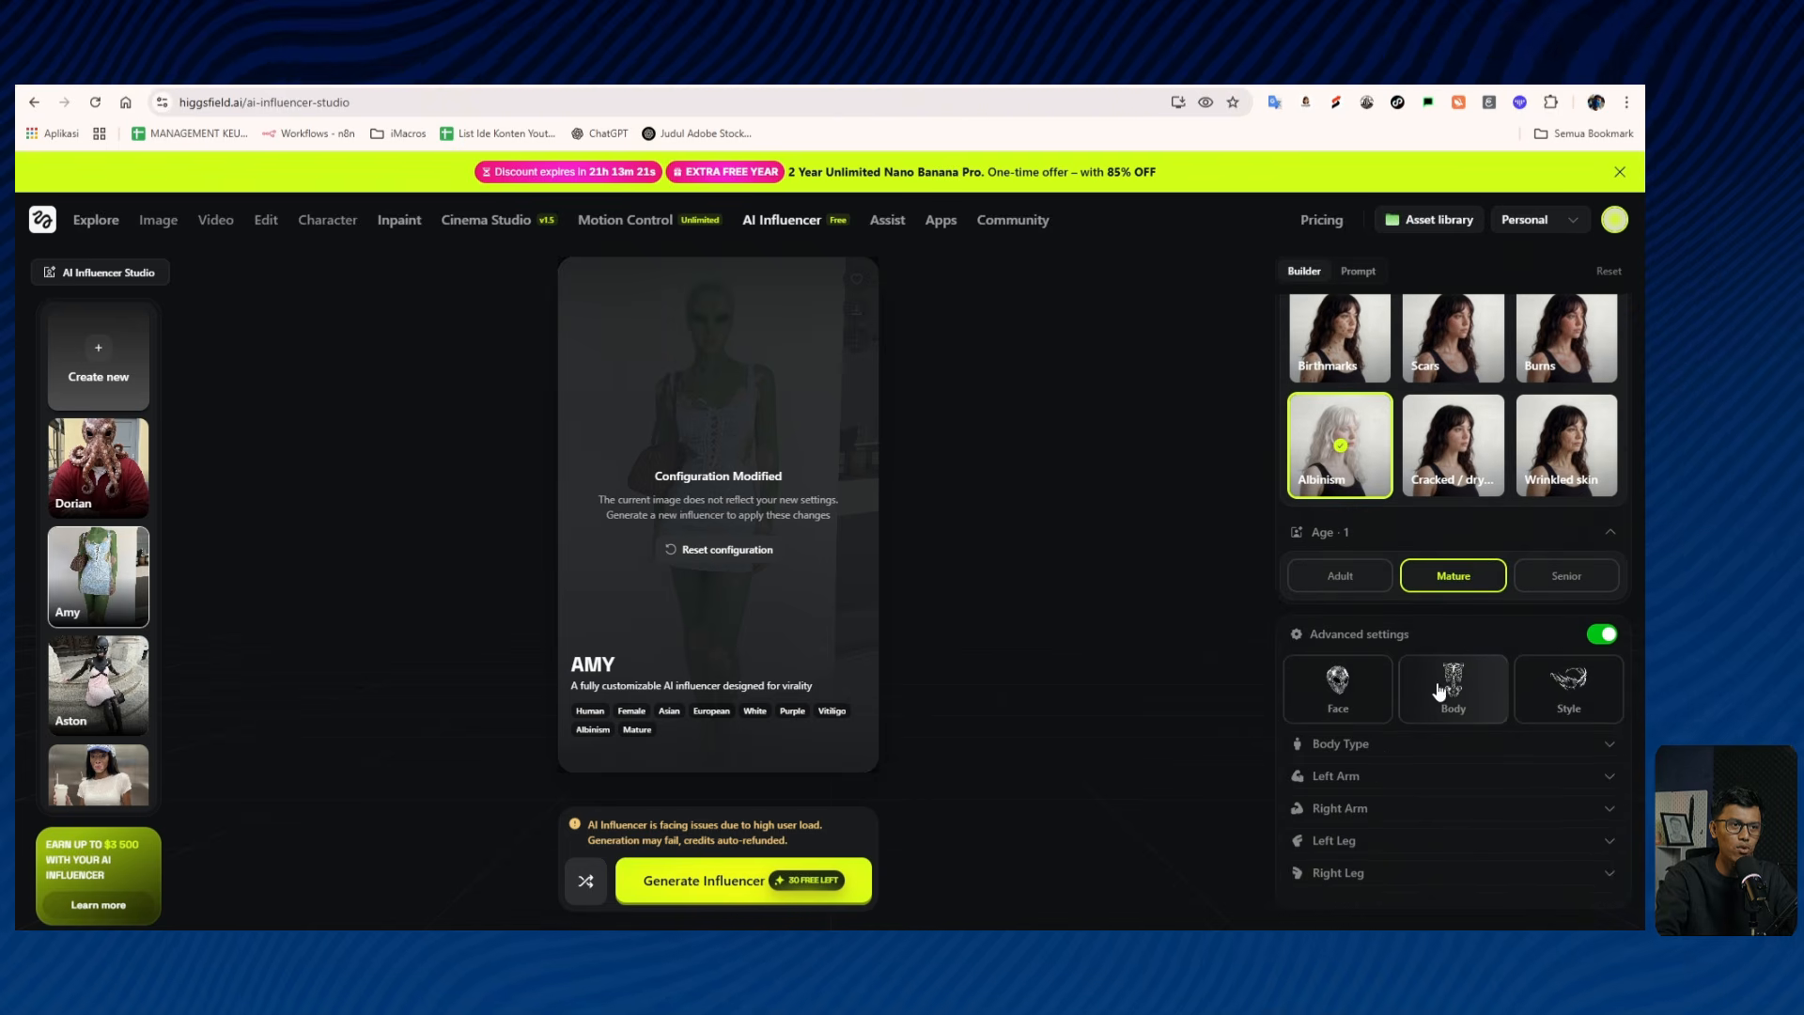
pyautogui.click(1381, 752)
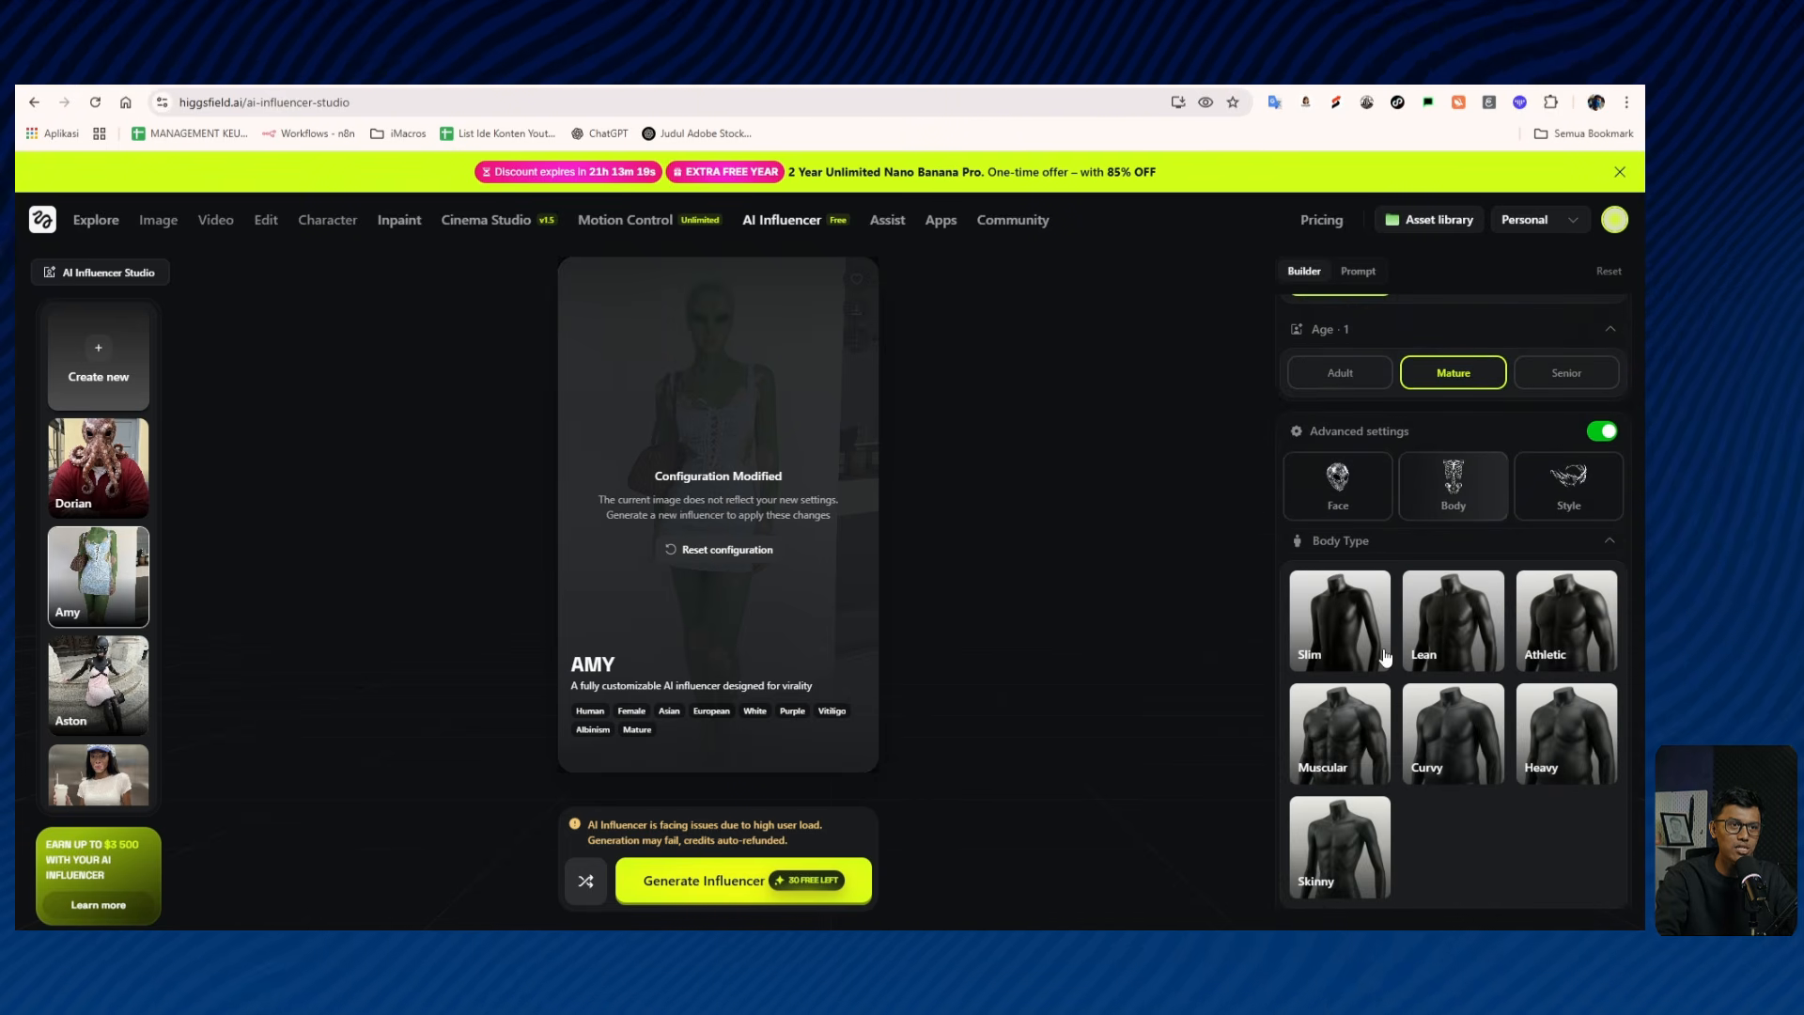
pyautogui.click(1440, 553)
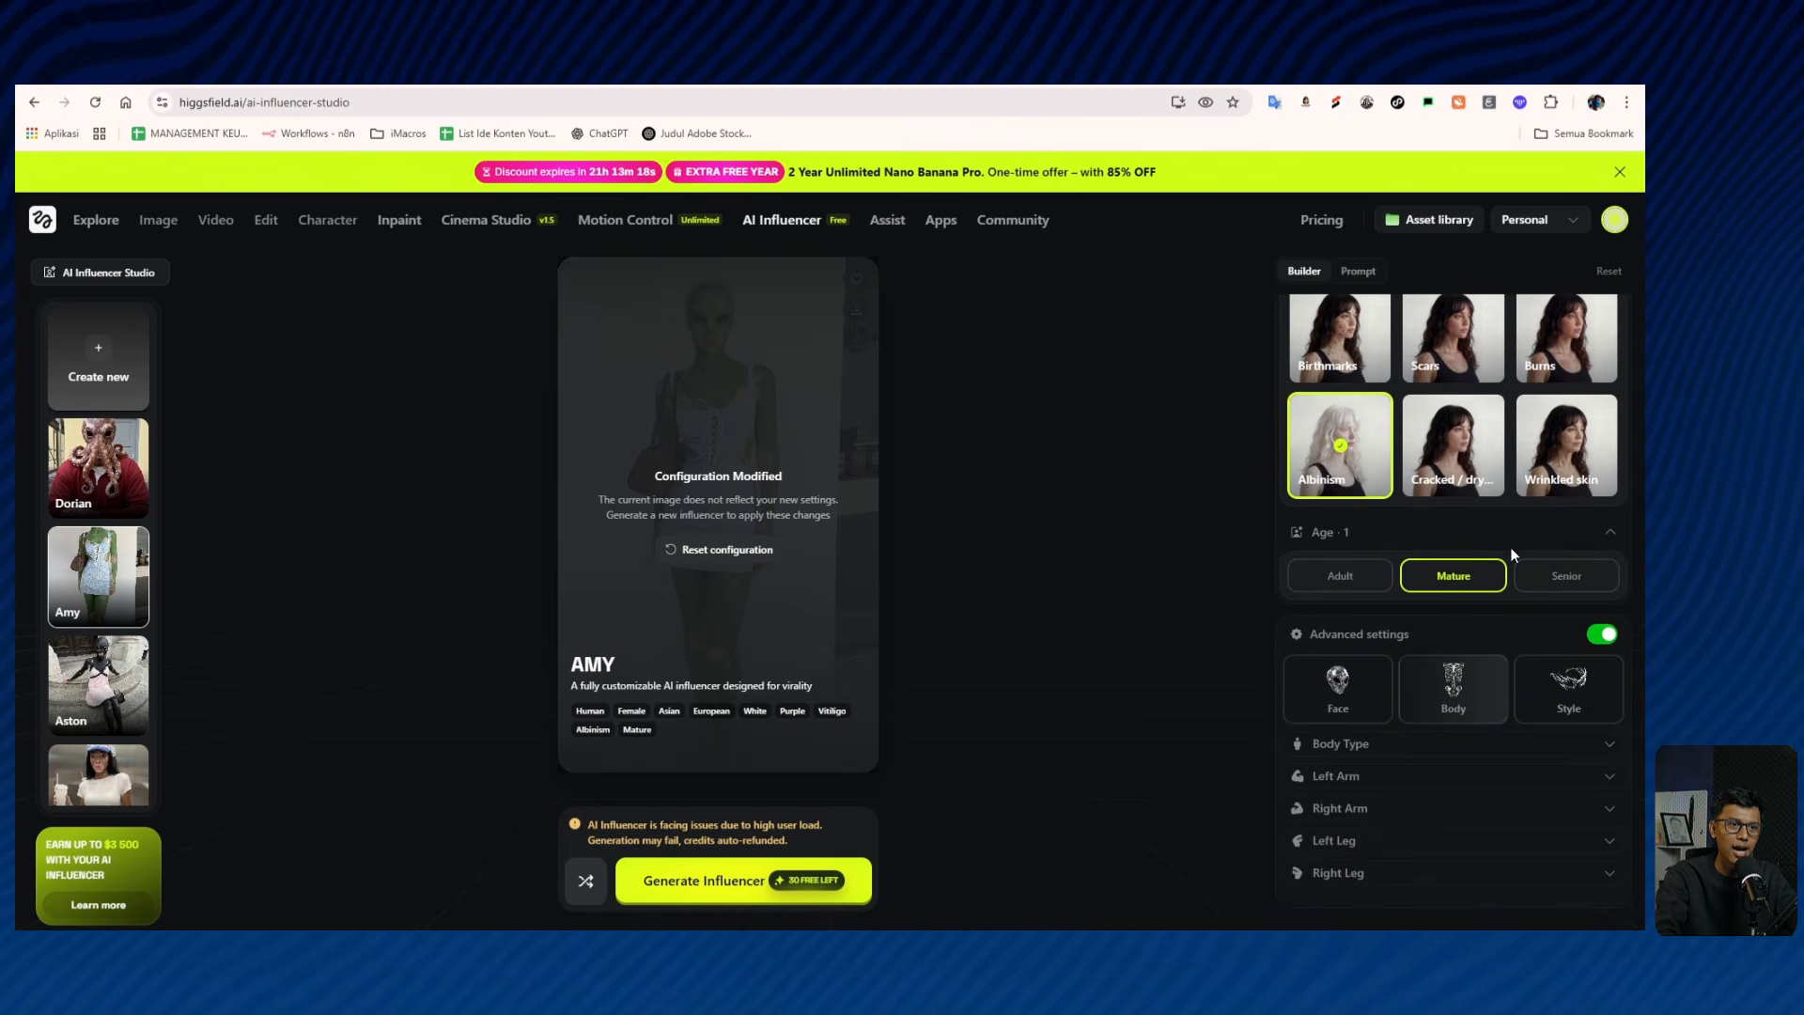
# Choose Tentacles as the hair / head growth in the advanced style settings.
pyautogui.click(1573, 693)
pyautogui.click(1407, 749)
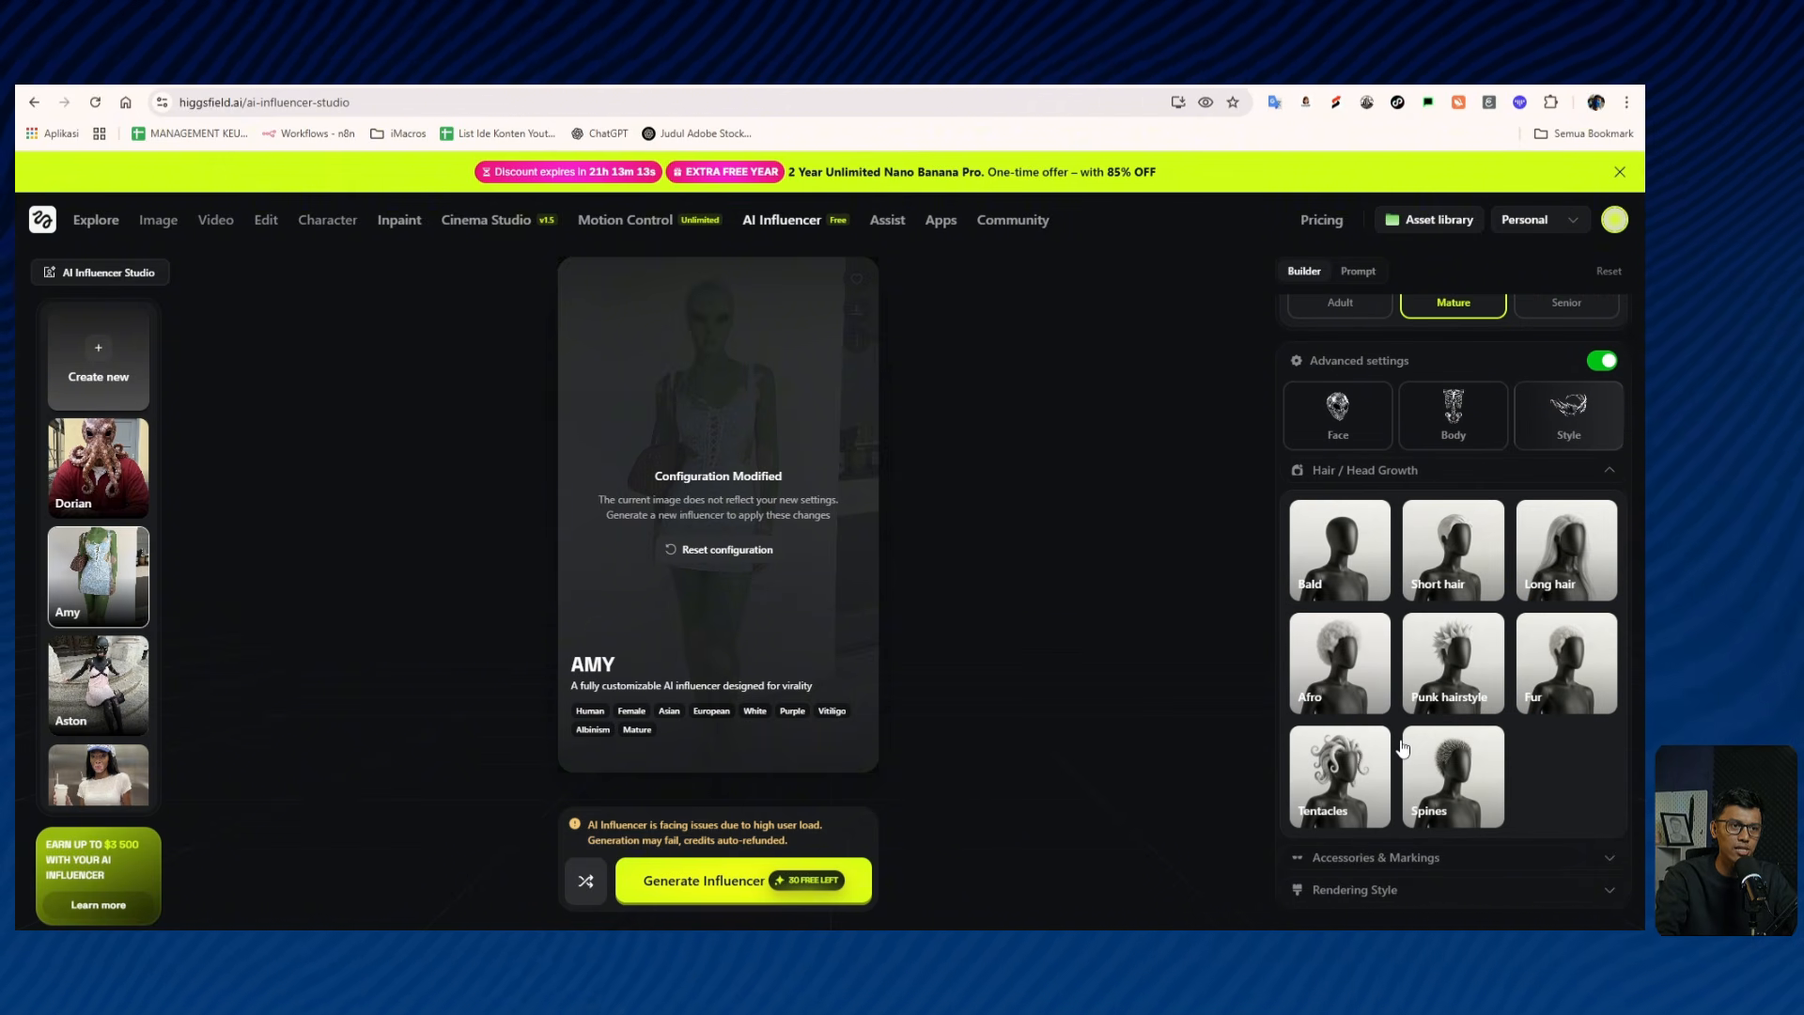
pyautogui.click(1346, 773)
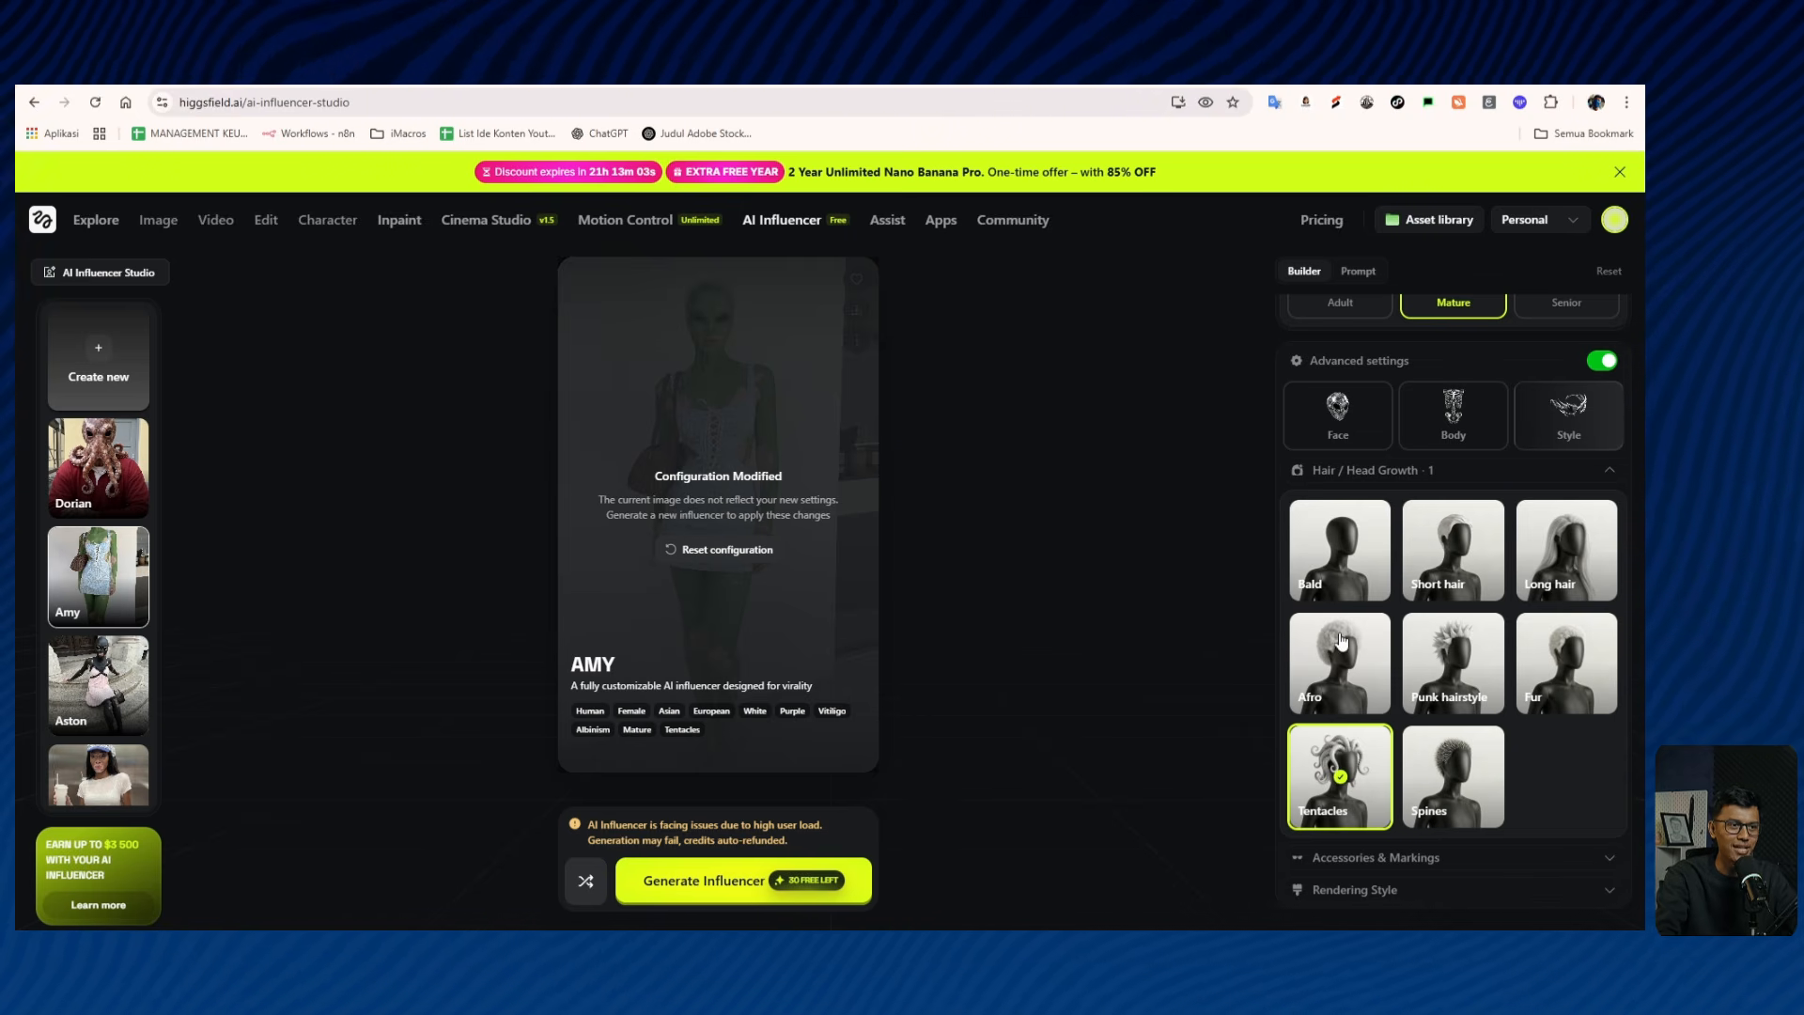
# Check the accessories and markings options, and set the rendering style to Hyper-realistic.
pyautogui.click(1374, 858)
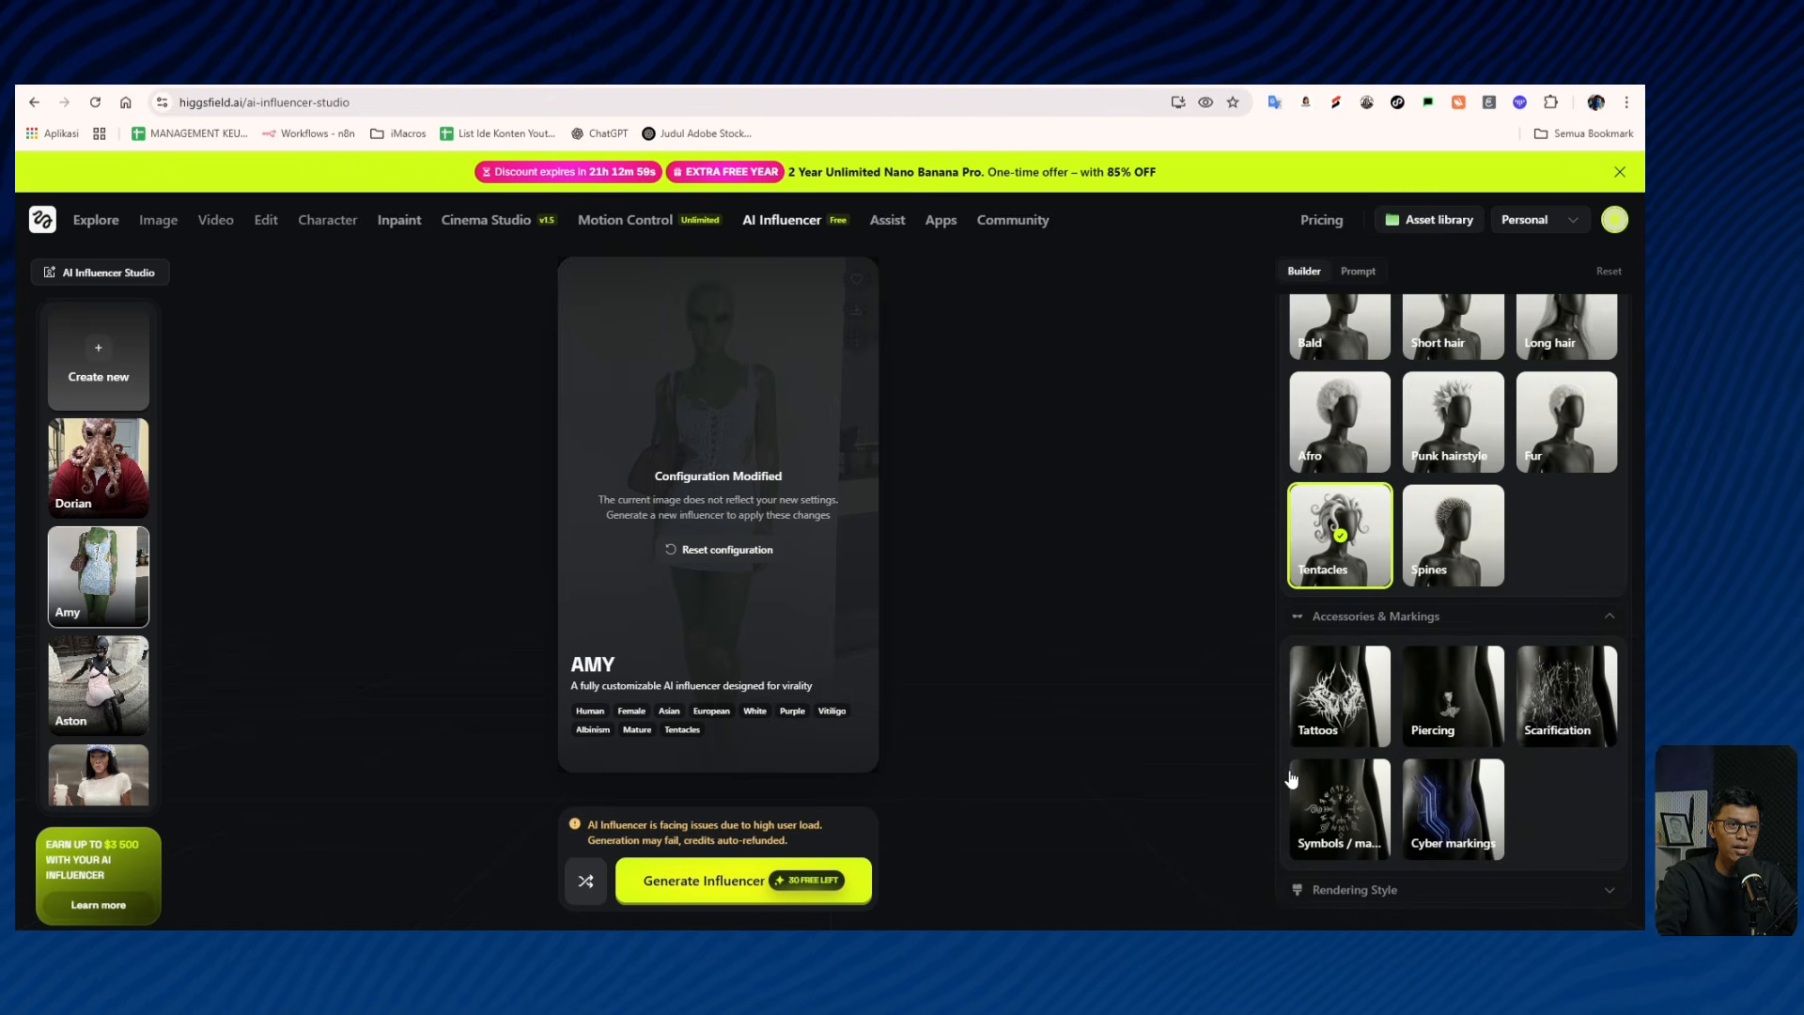
pyautogui.click(1442, 901)
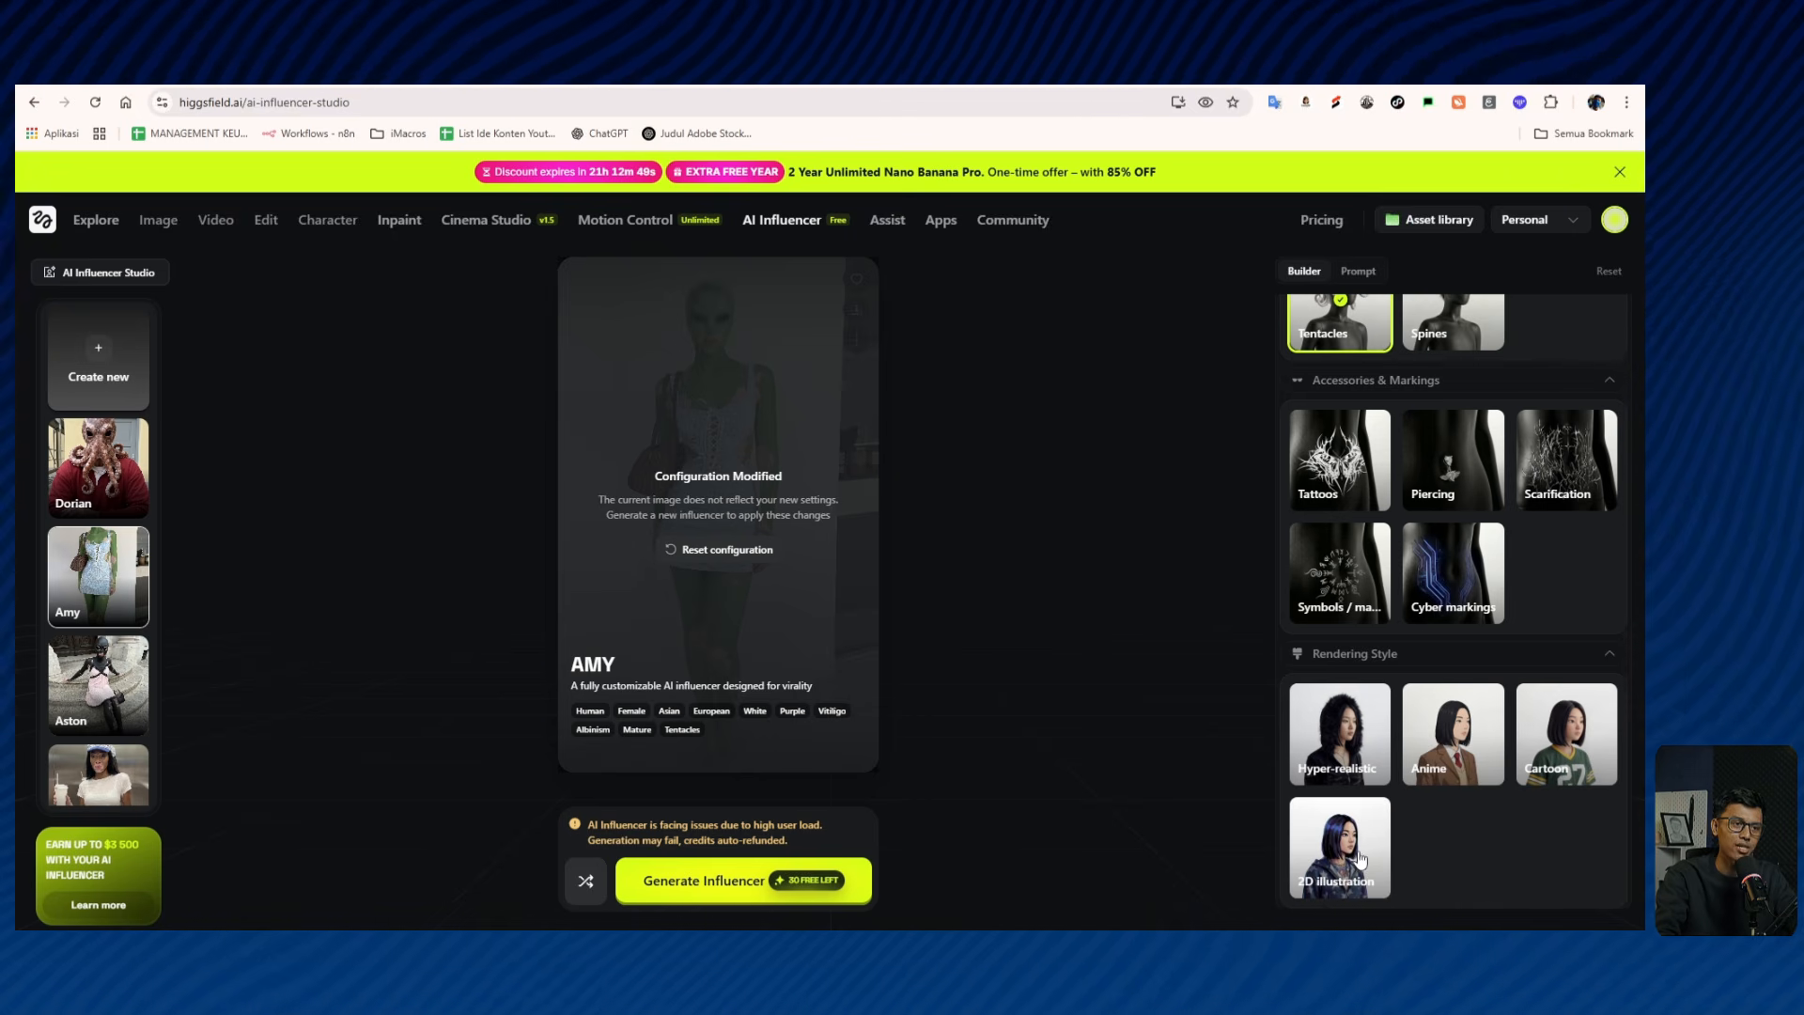
pyautogui.click(1335, 763)
# Return to the advanced face settings and set the eye type to Human.
pyautogui.scroll(5, 1353, 766)
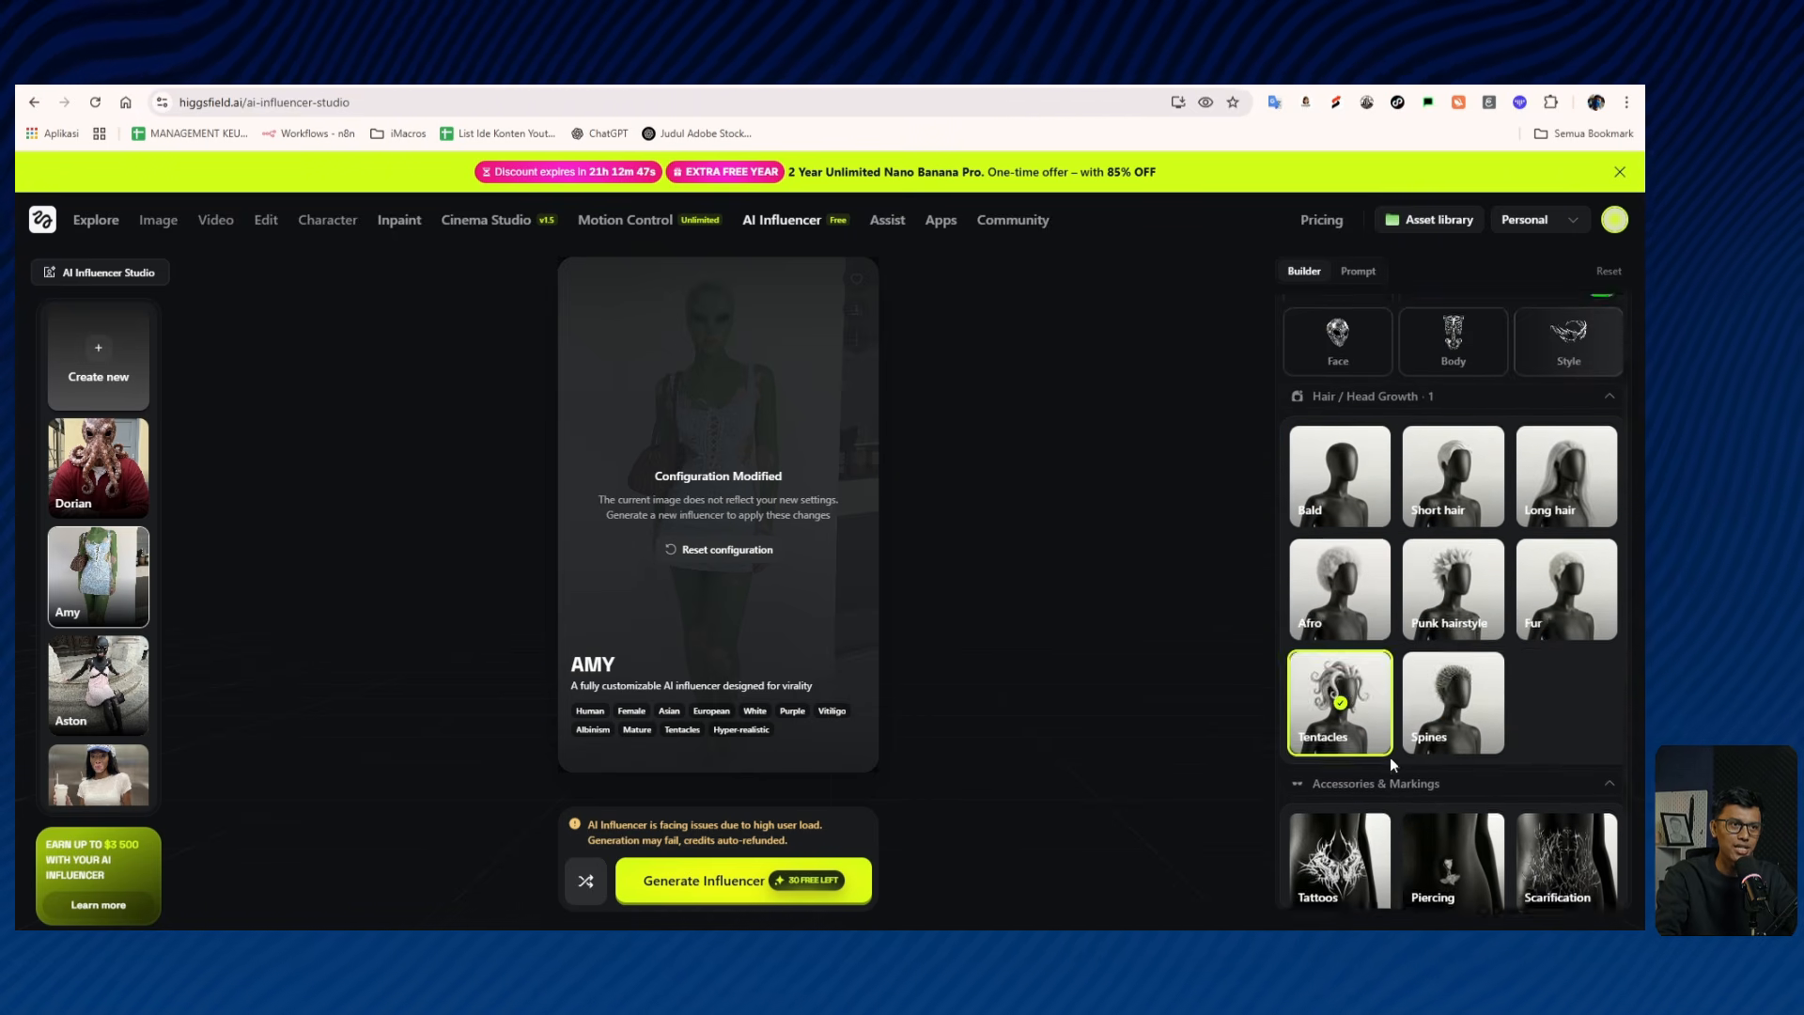
pyautogui.scroll(4, 1394, 764)
pyautogui.click(1350, 703)
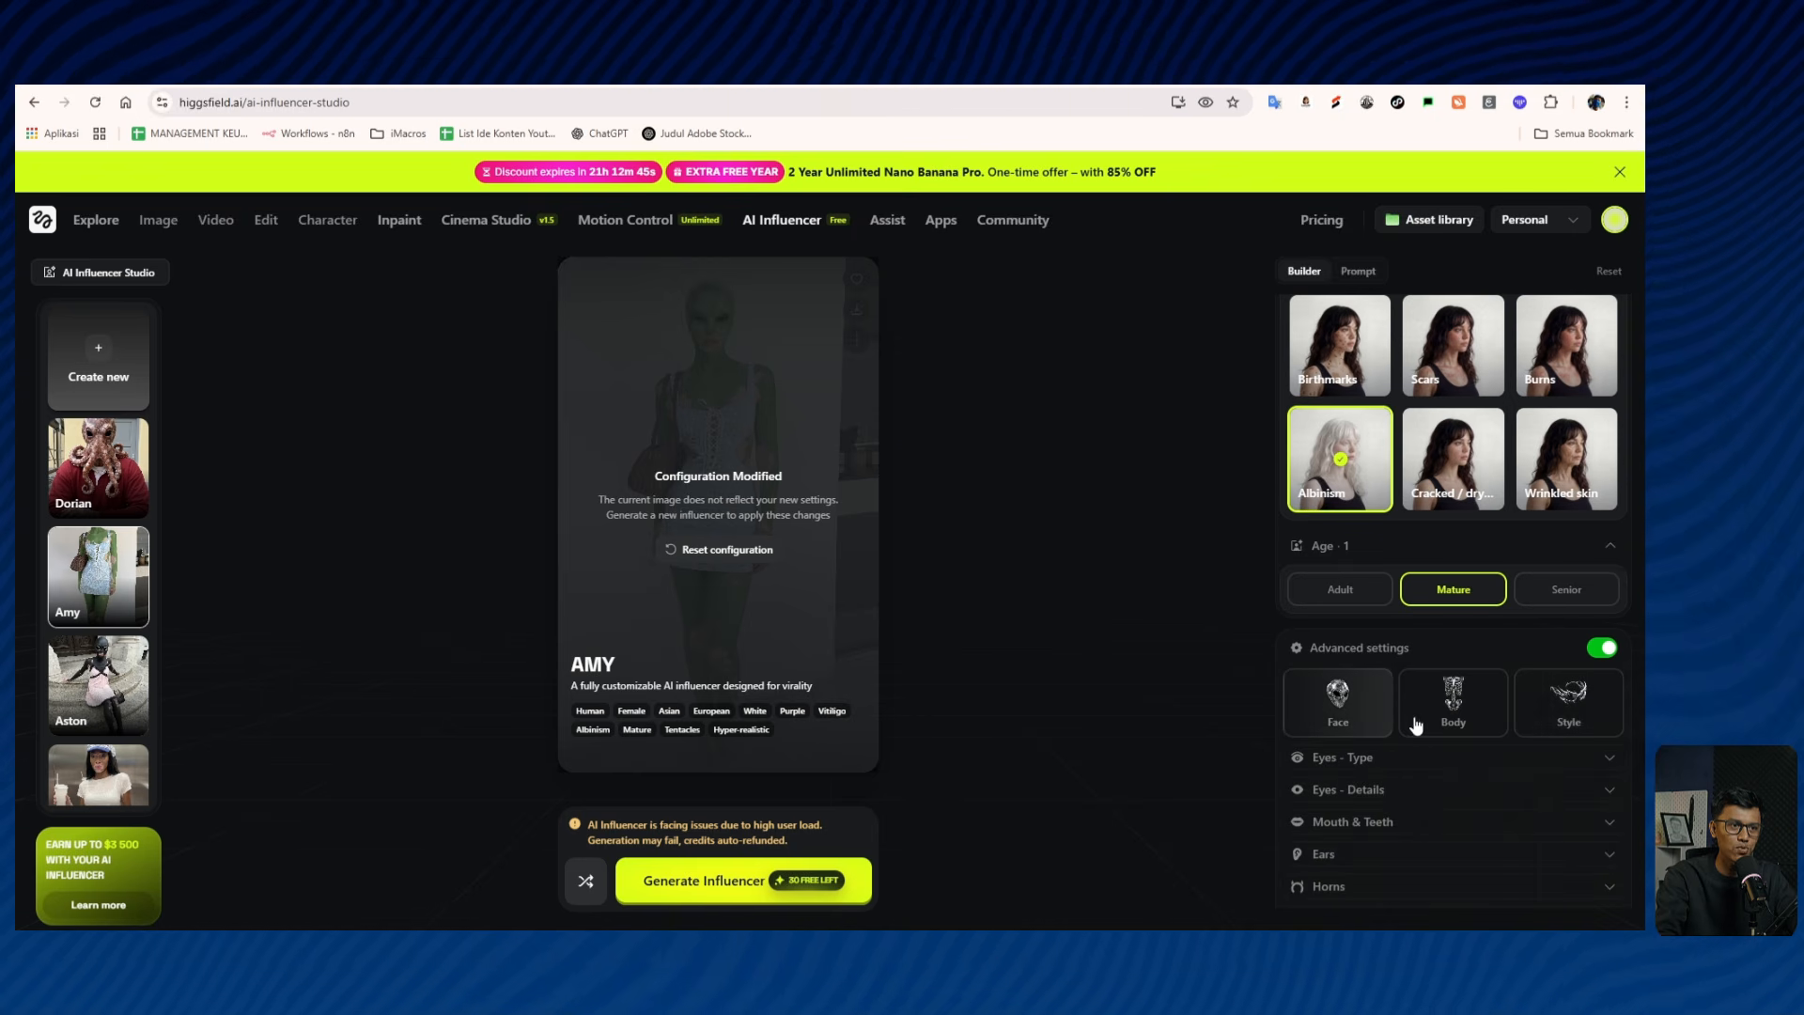
pyautogui.click(1389, 785)
pyautogui.scroll(-2, 1389, 770)
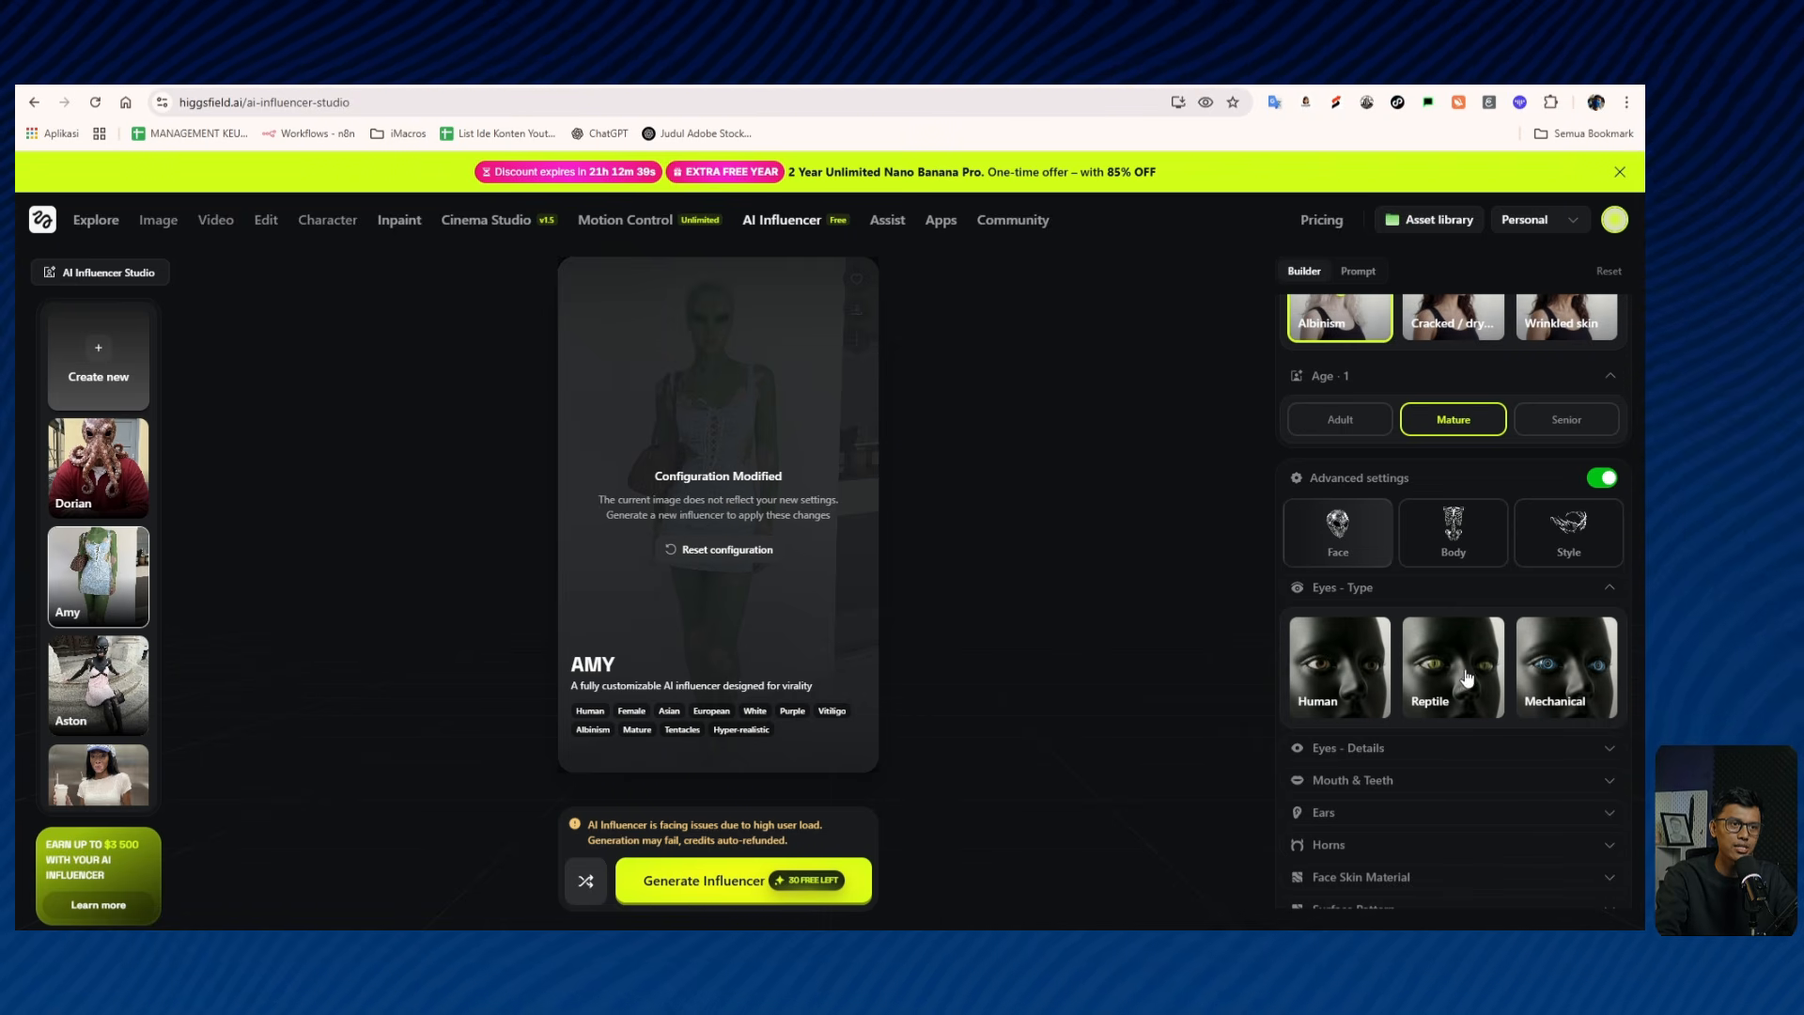
pyautogui.click(1299, 689)
# Check the eye detail options without choosing one, and set the ears to Elf.
pyautogui.click(1353, 748)
pyautogui.scroll(-1, 1353, 749)
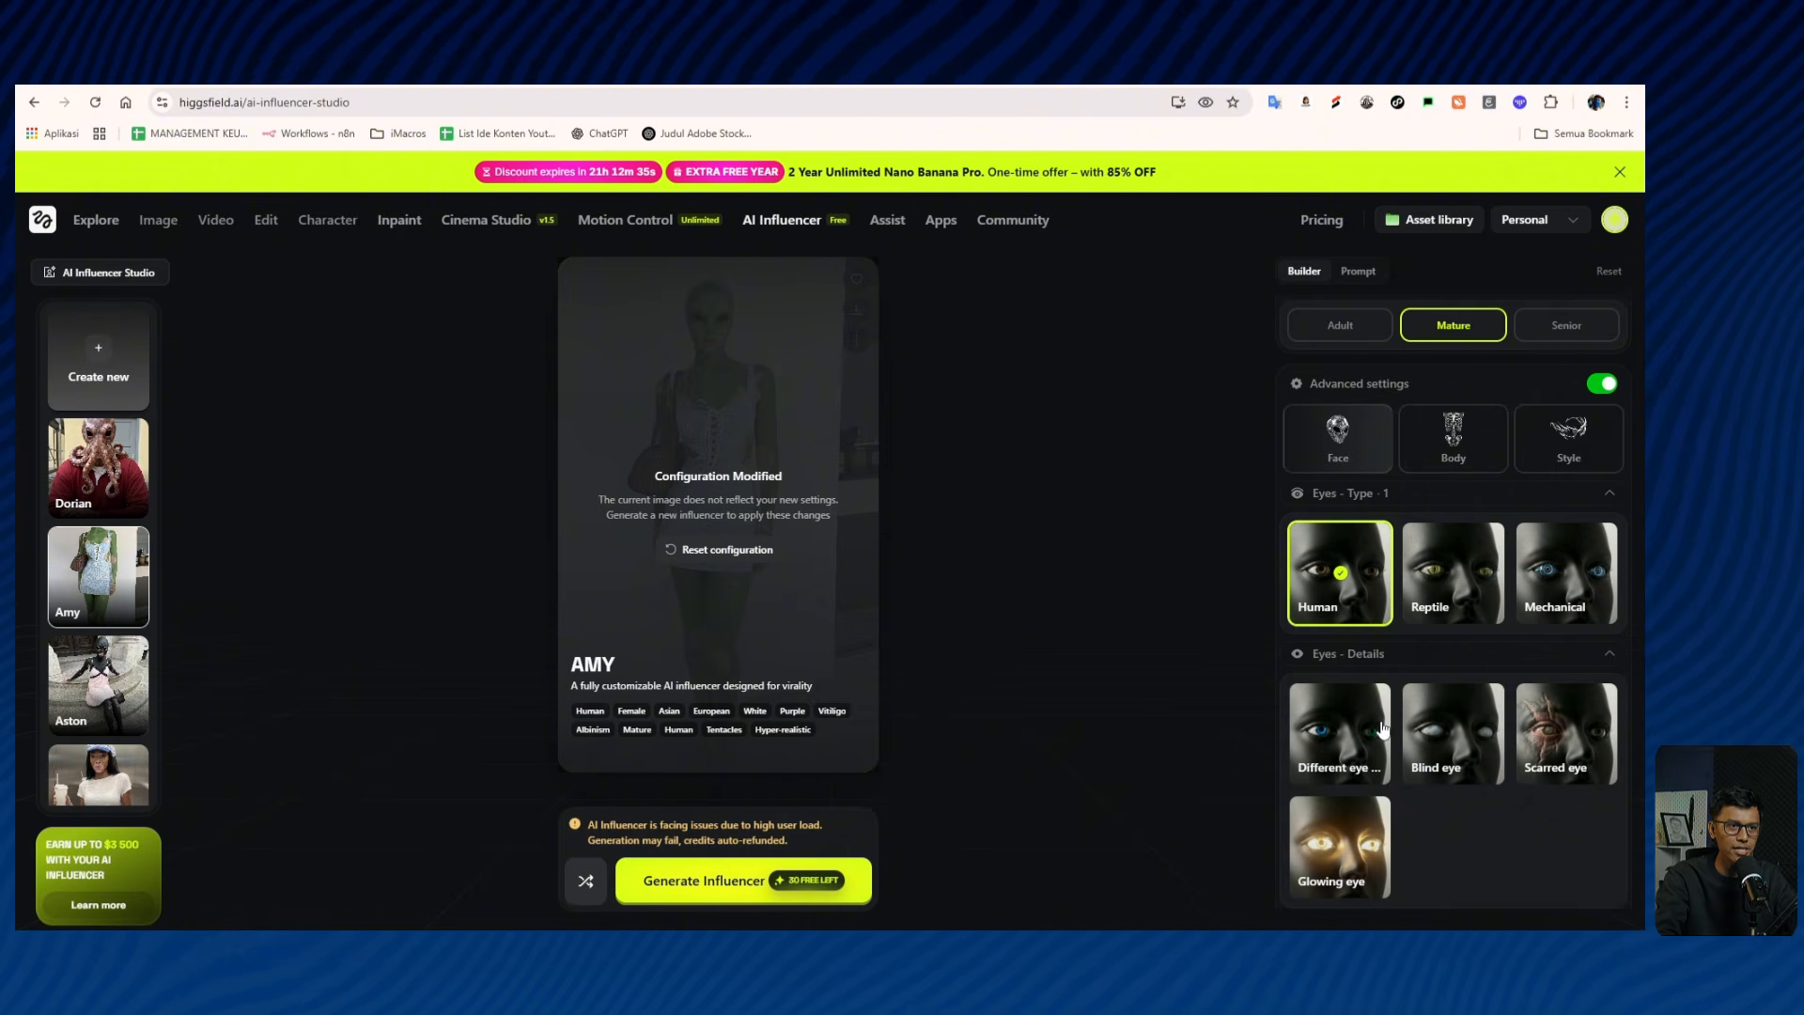
pyautogui.click(1341, 660)
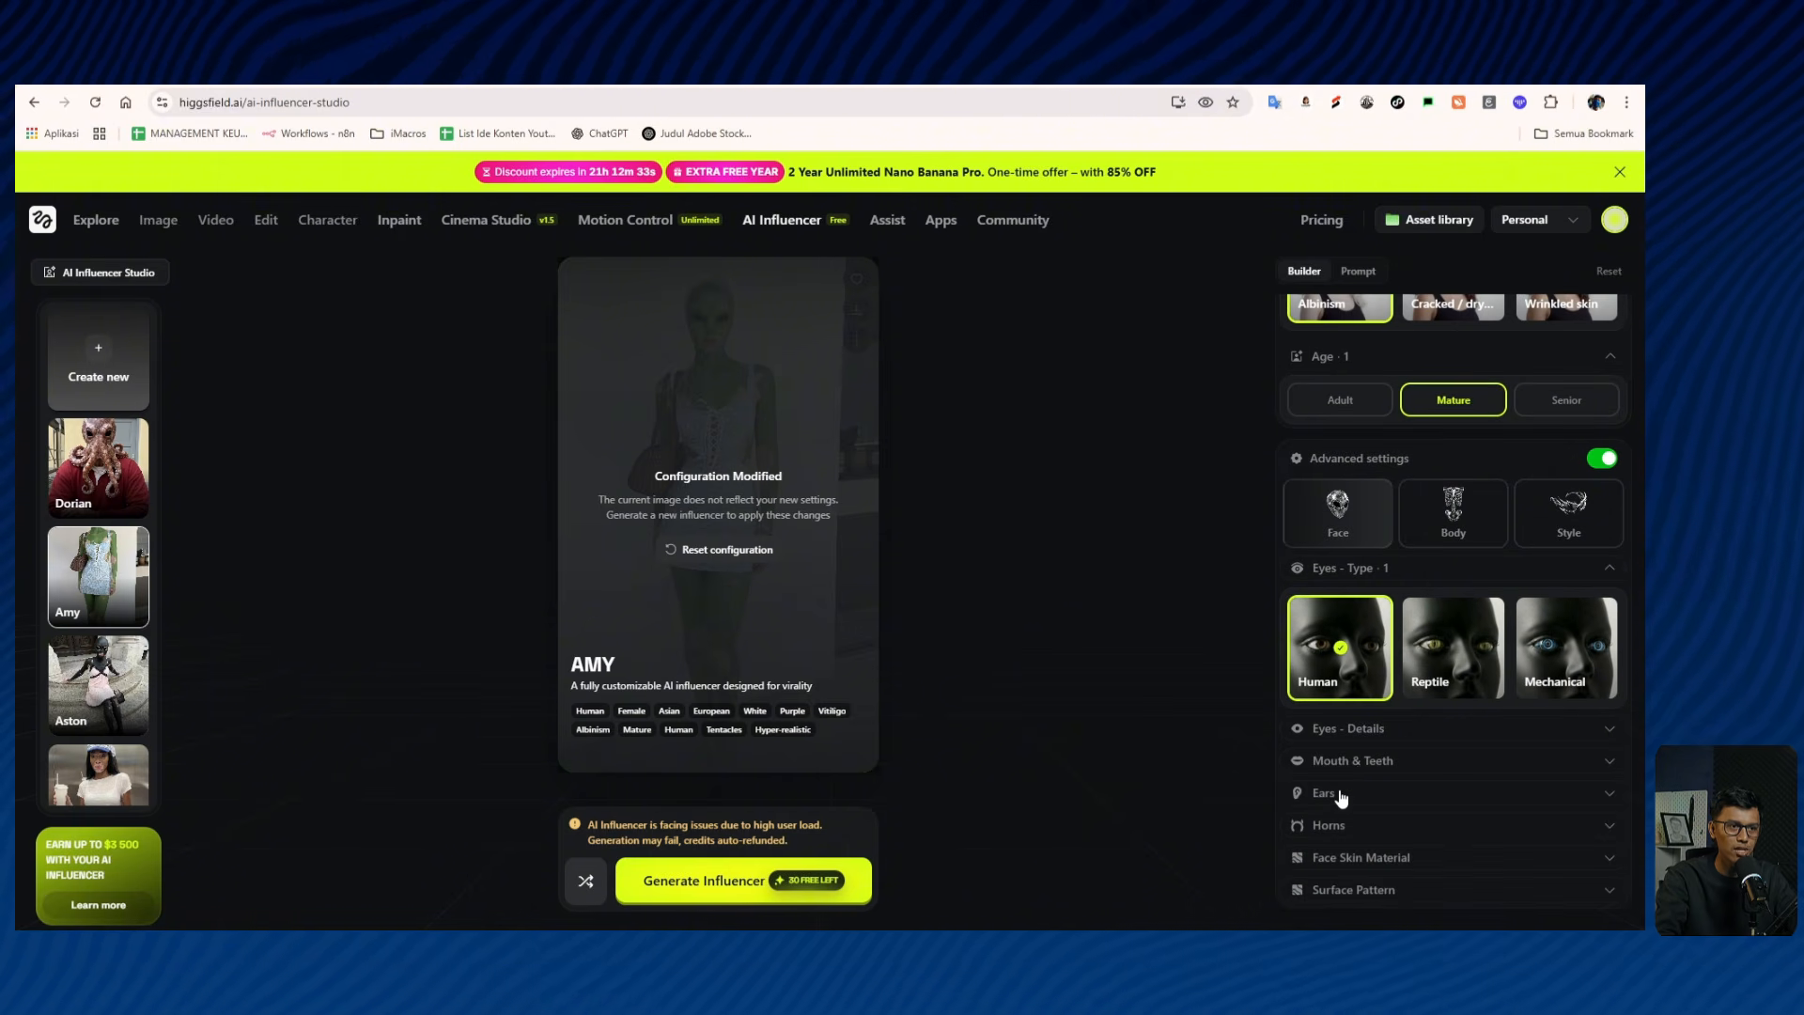
pyautogui.click(1341, 797)
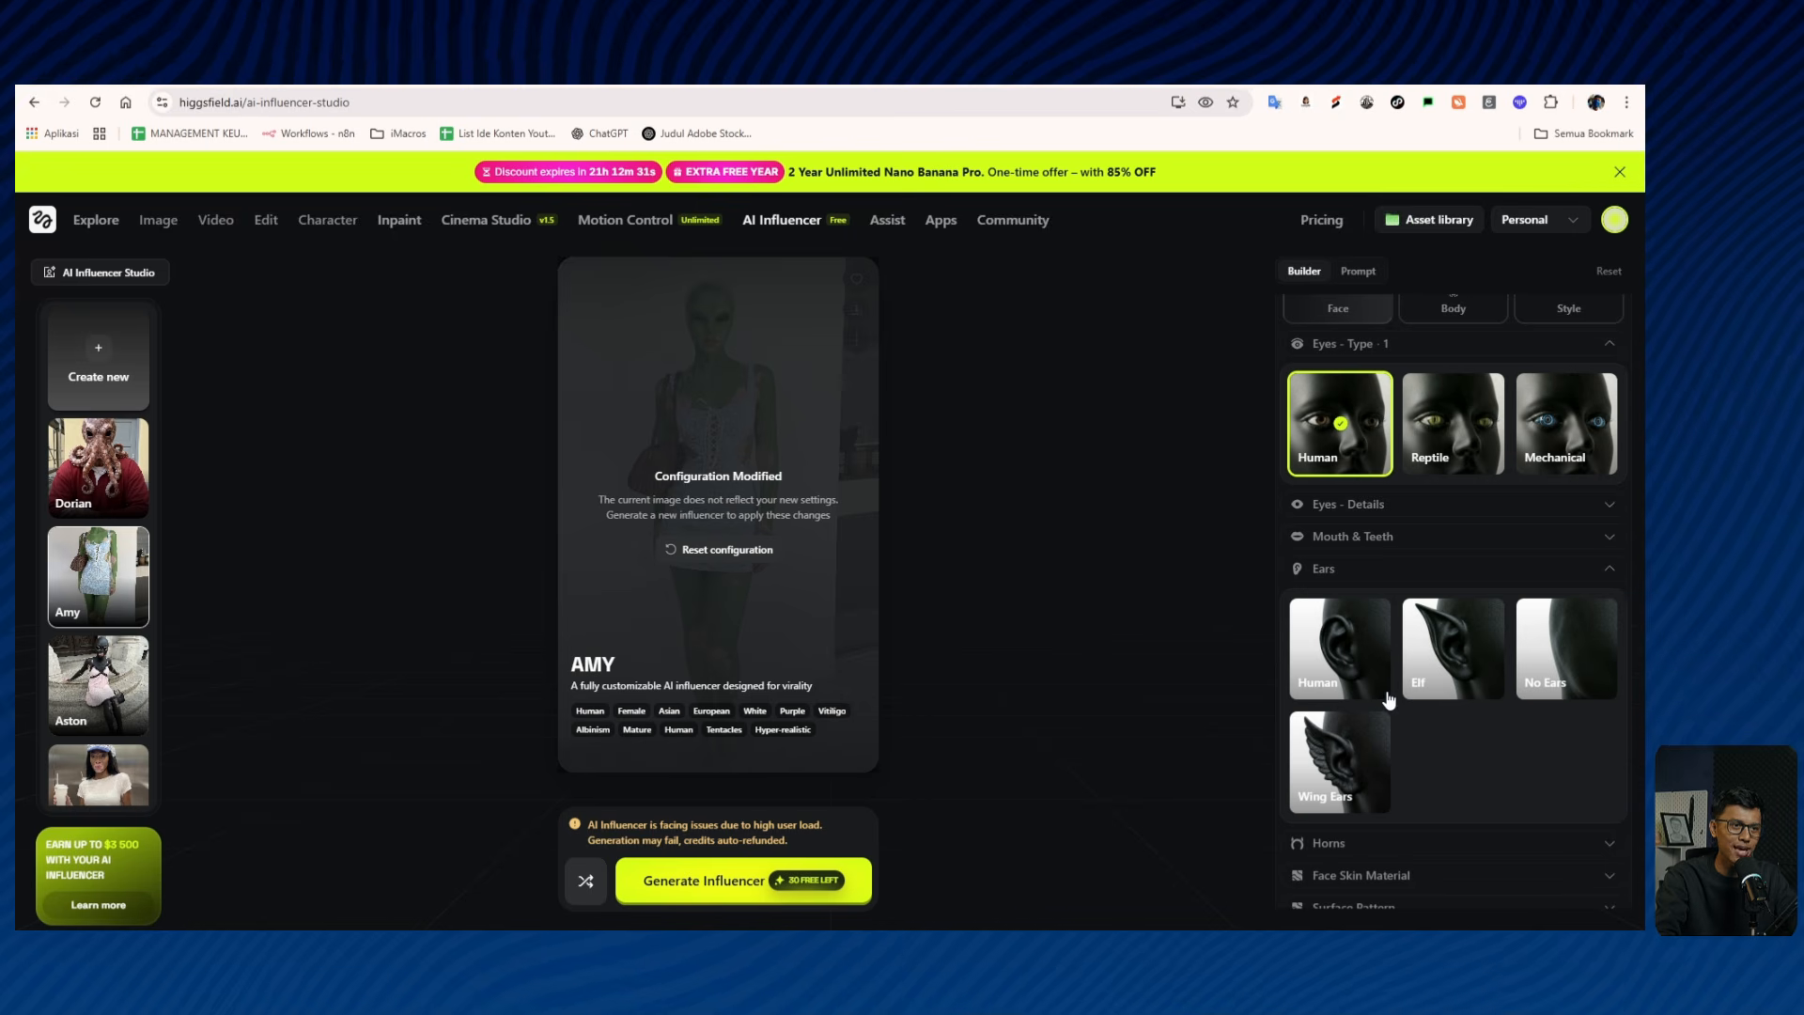
pyautogui.click(1436, 669)
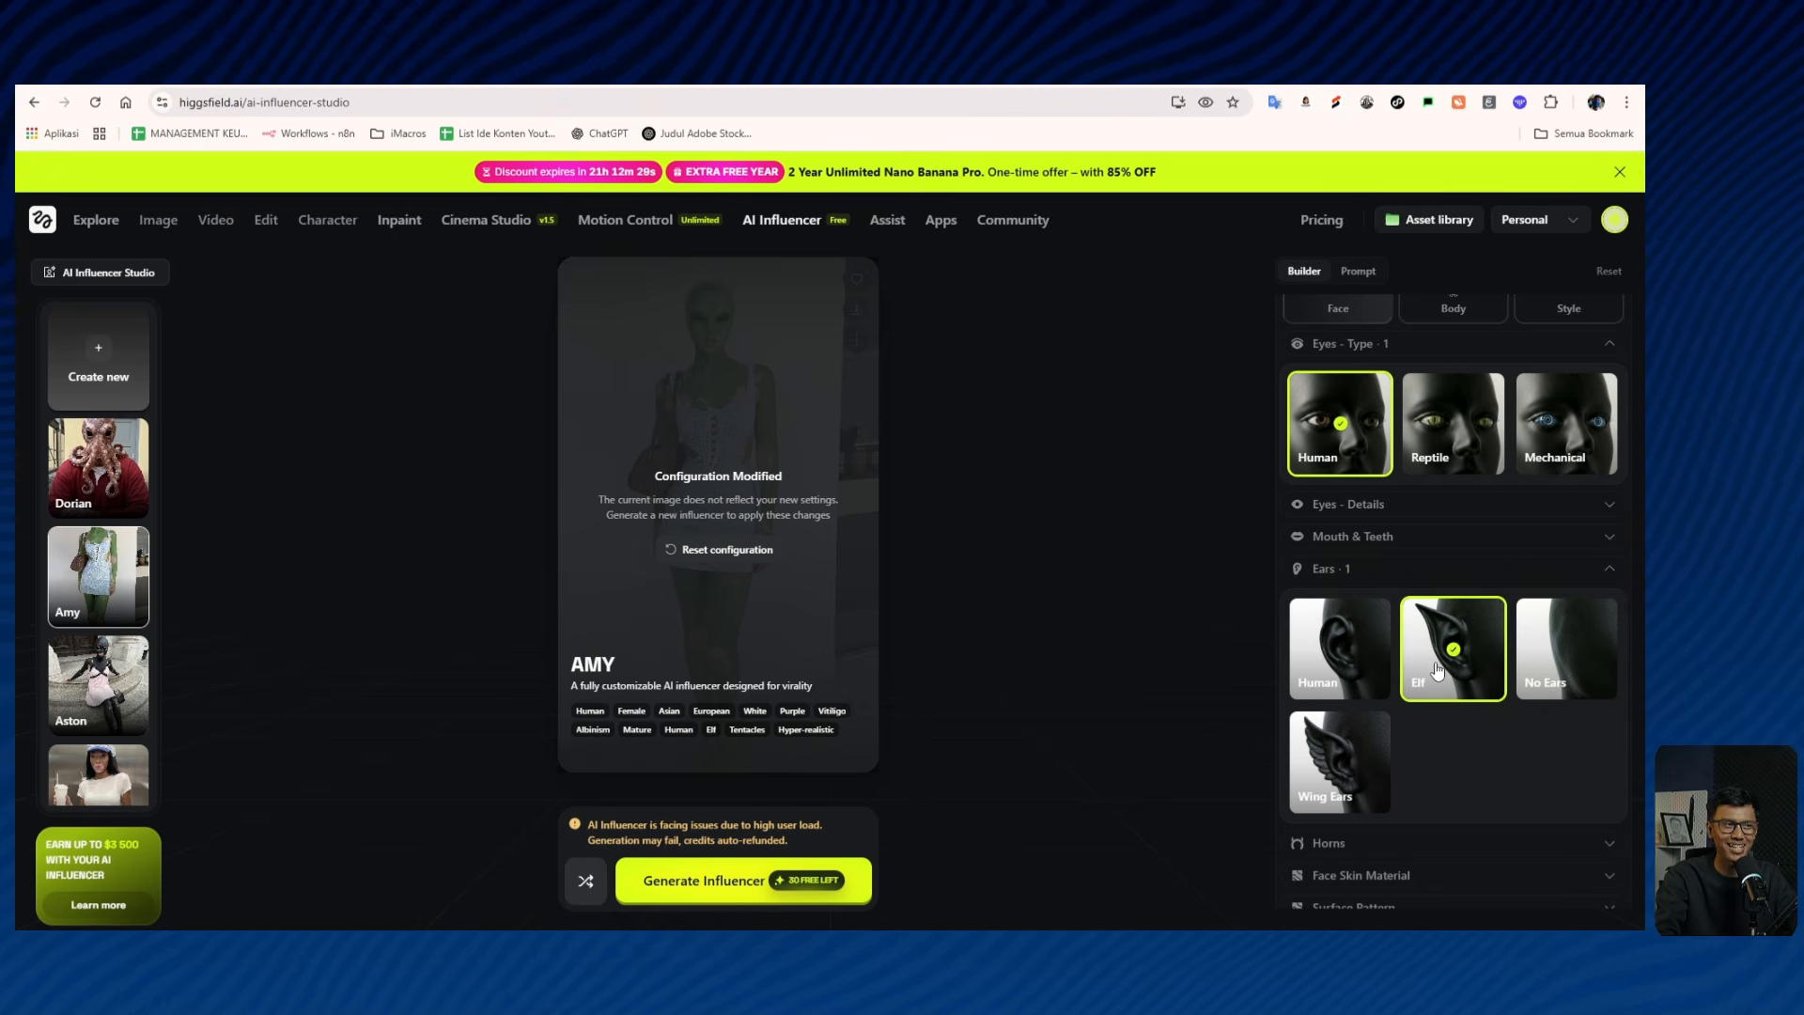
# Examine the available horn options and face skin materials in the face settings.
pyautogui.scroll(-1, 1441, 707)
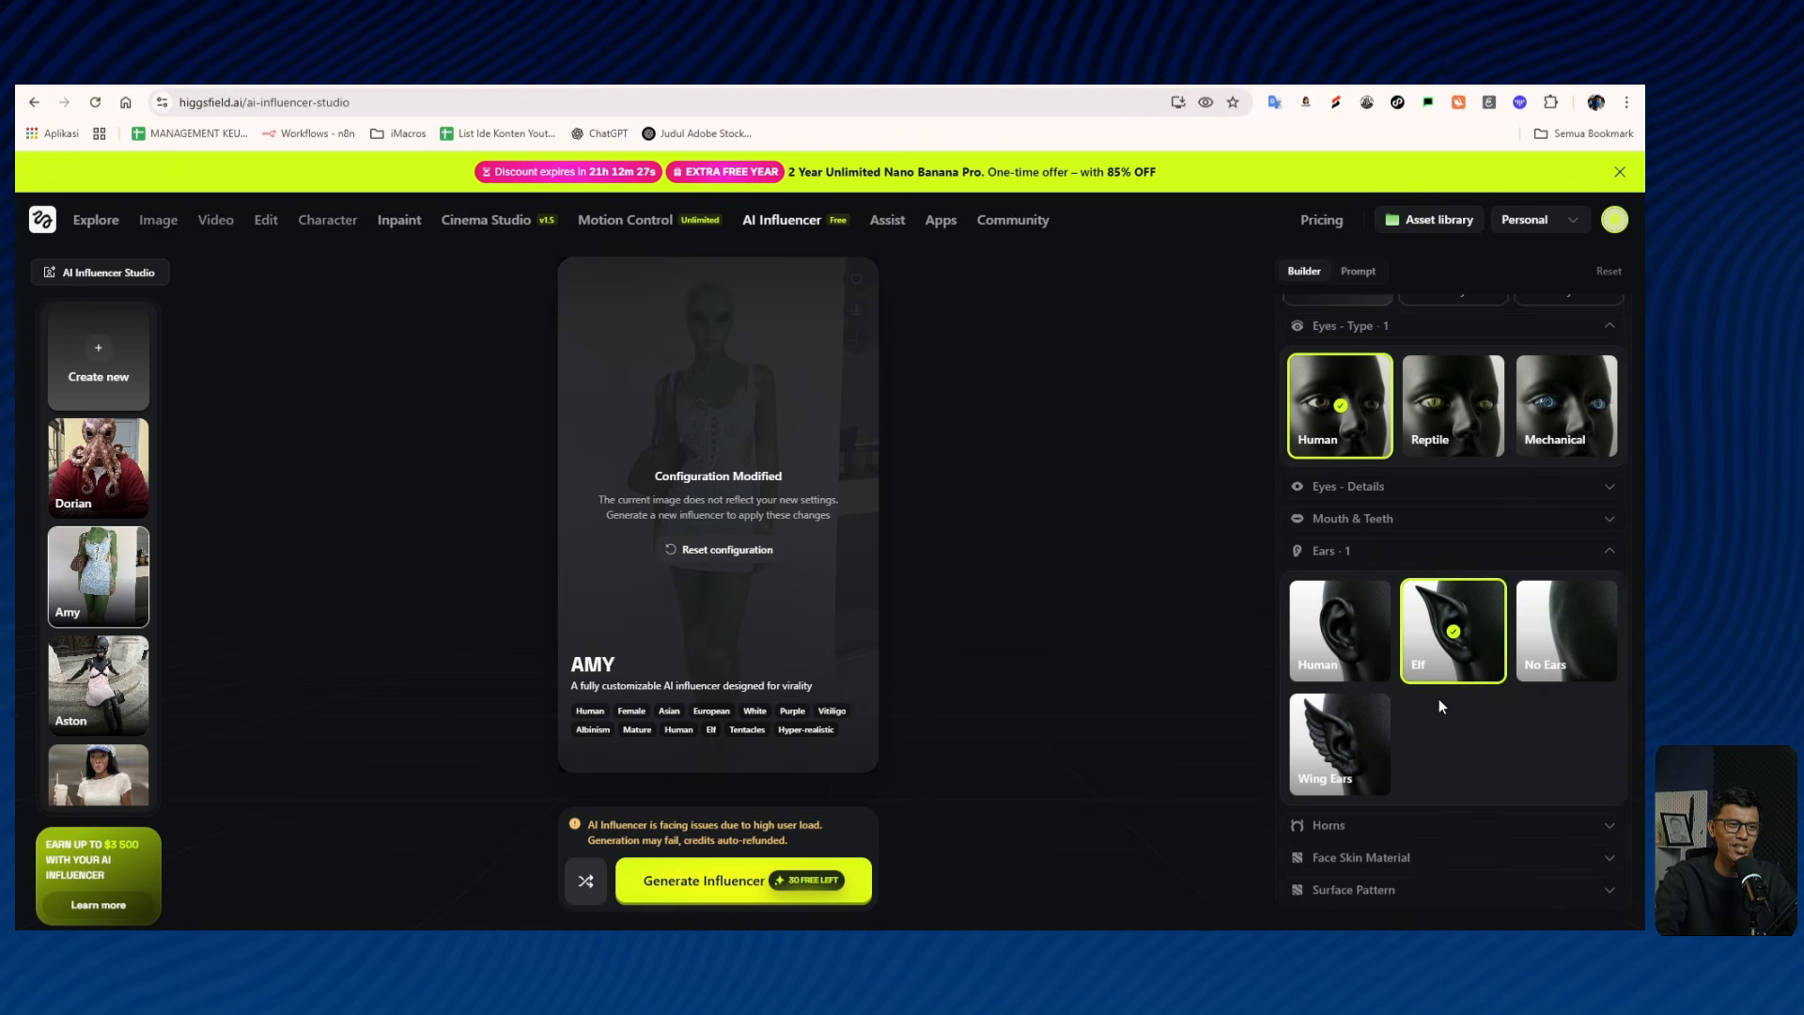
pyautogui.click(1401, 829)
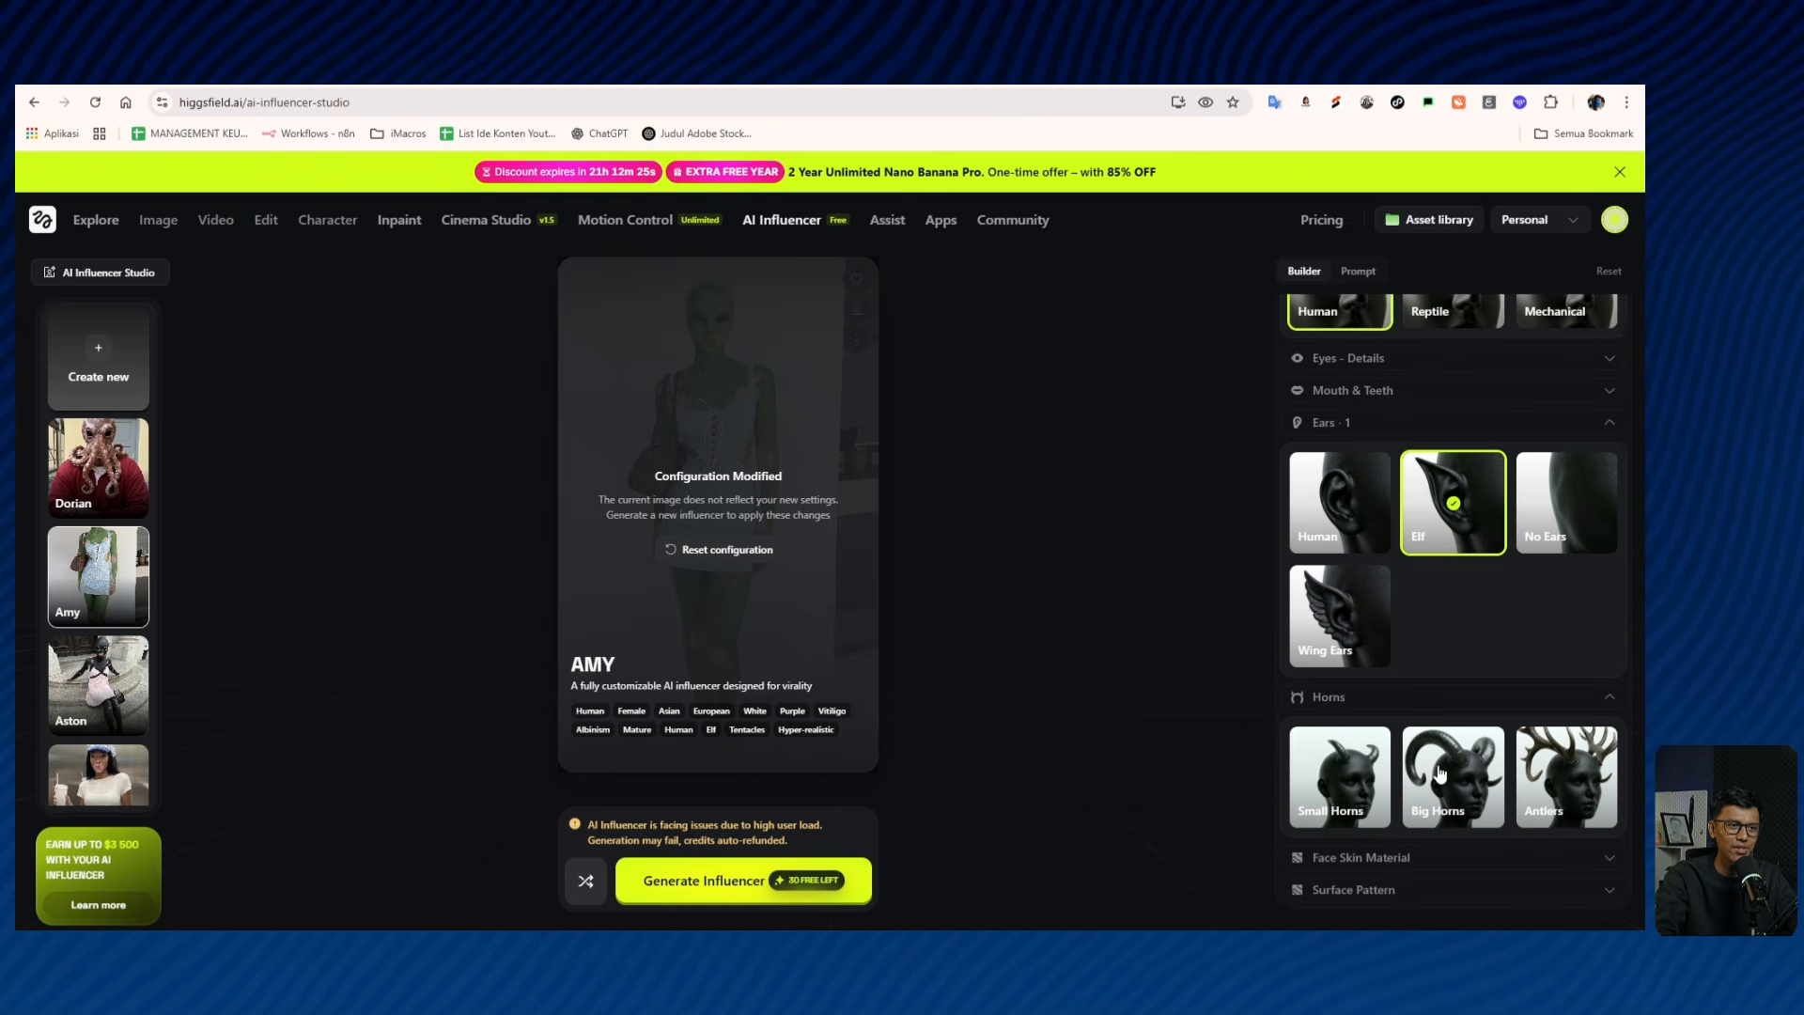
pyautogui.click(1392, 698)
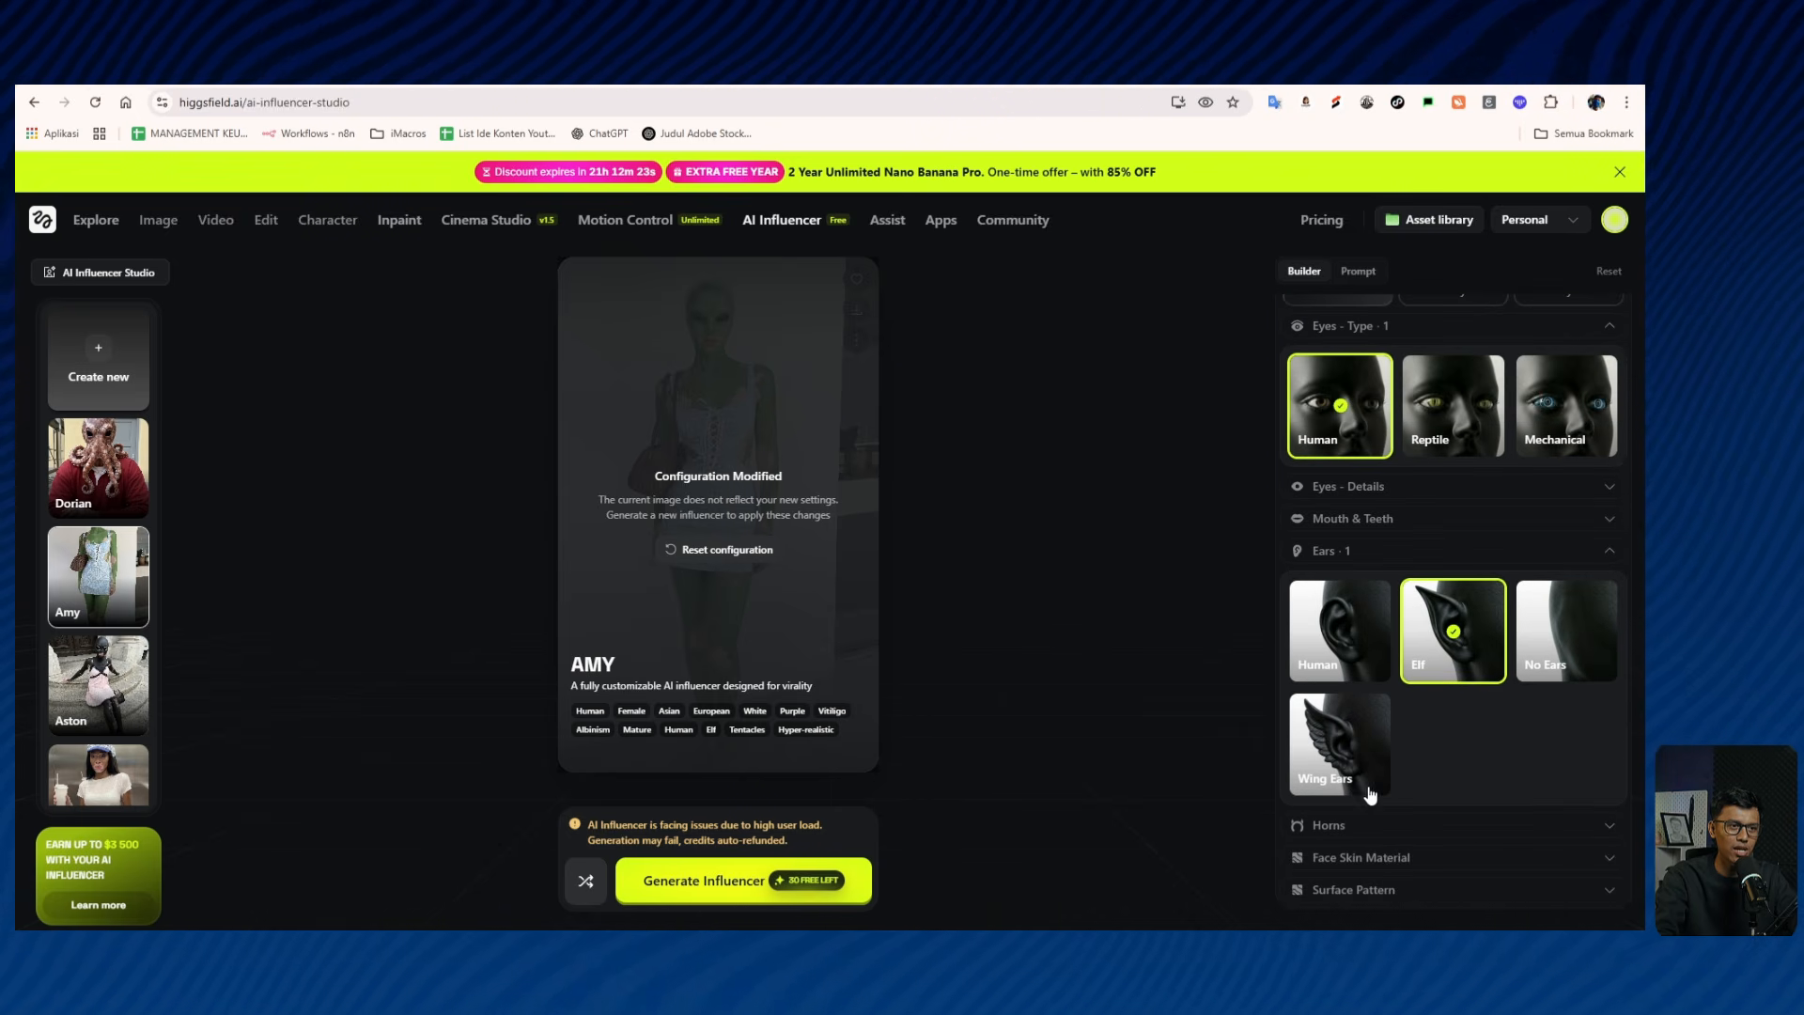
pyautogui.click(1394, 857)
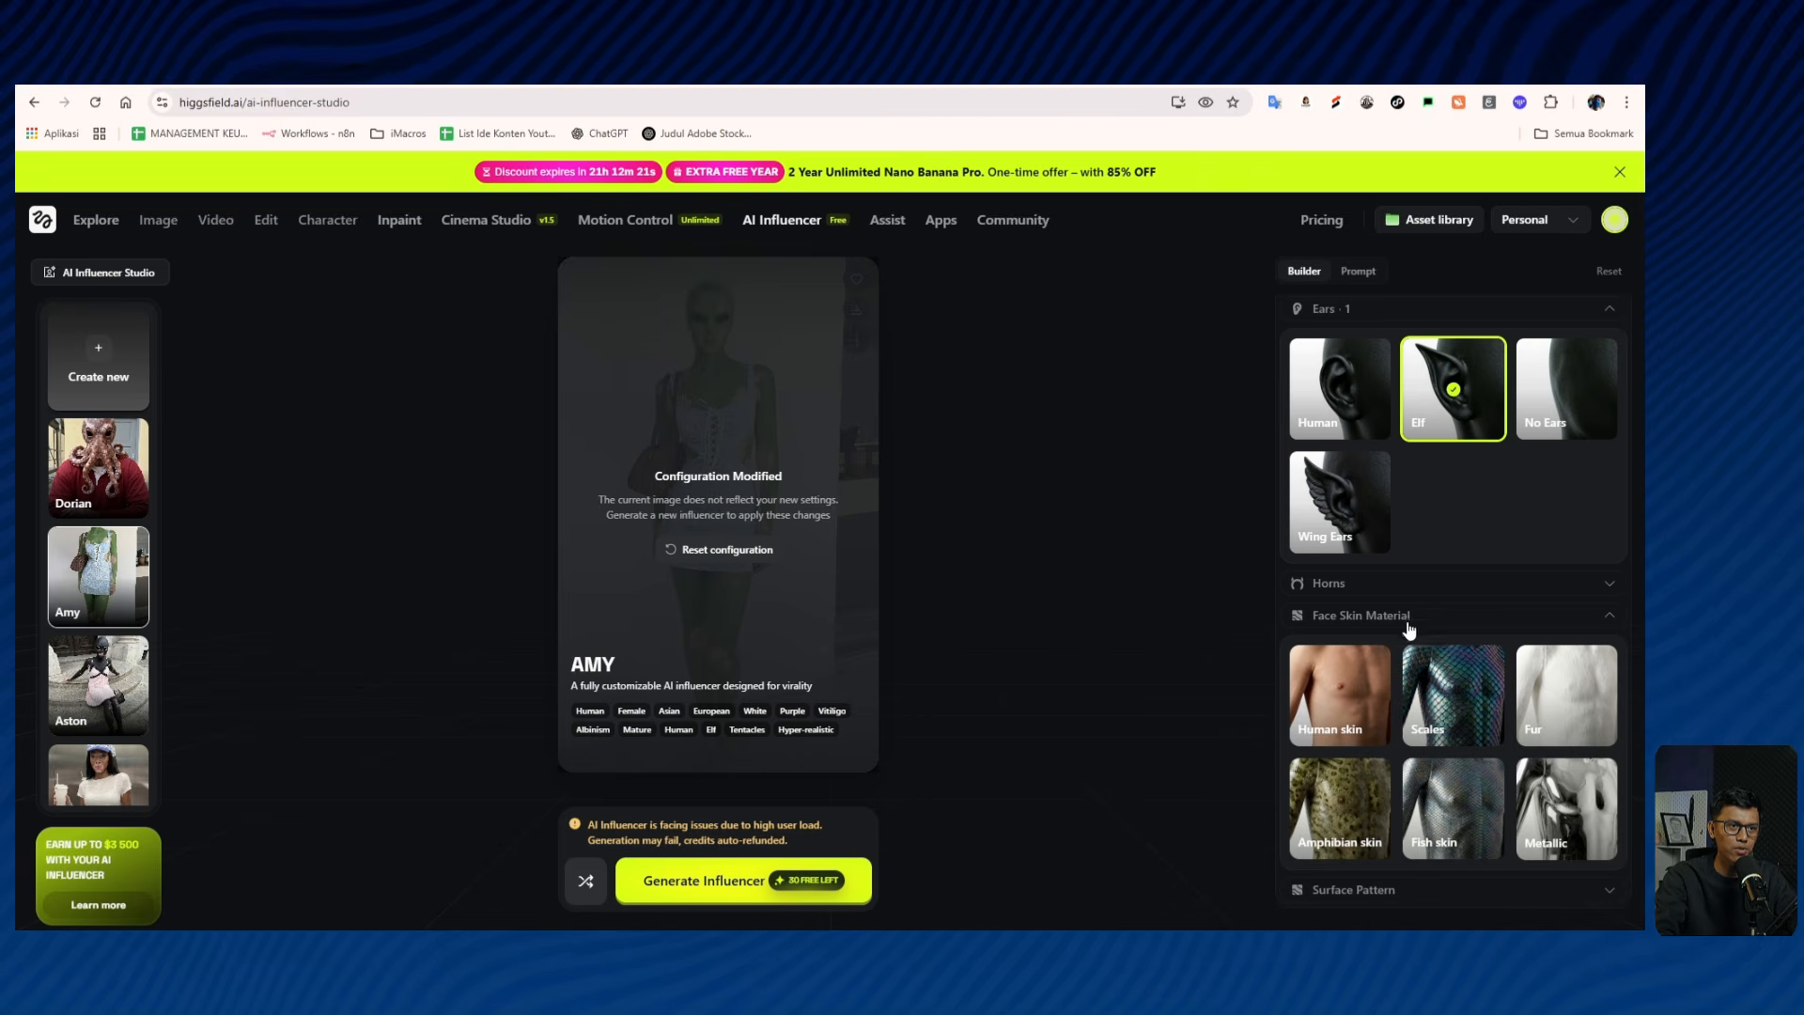
# Review the basic trait selections, from eye and skin color back up to gender and ethnicity.
pyautogui.scroll(10, 1410, 628)
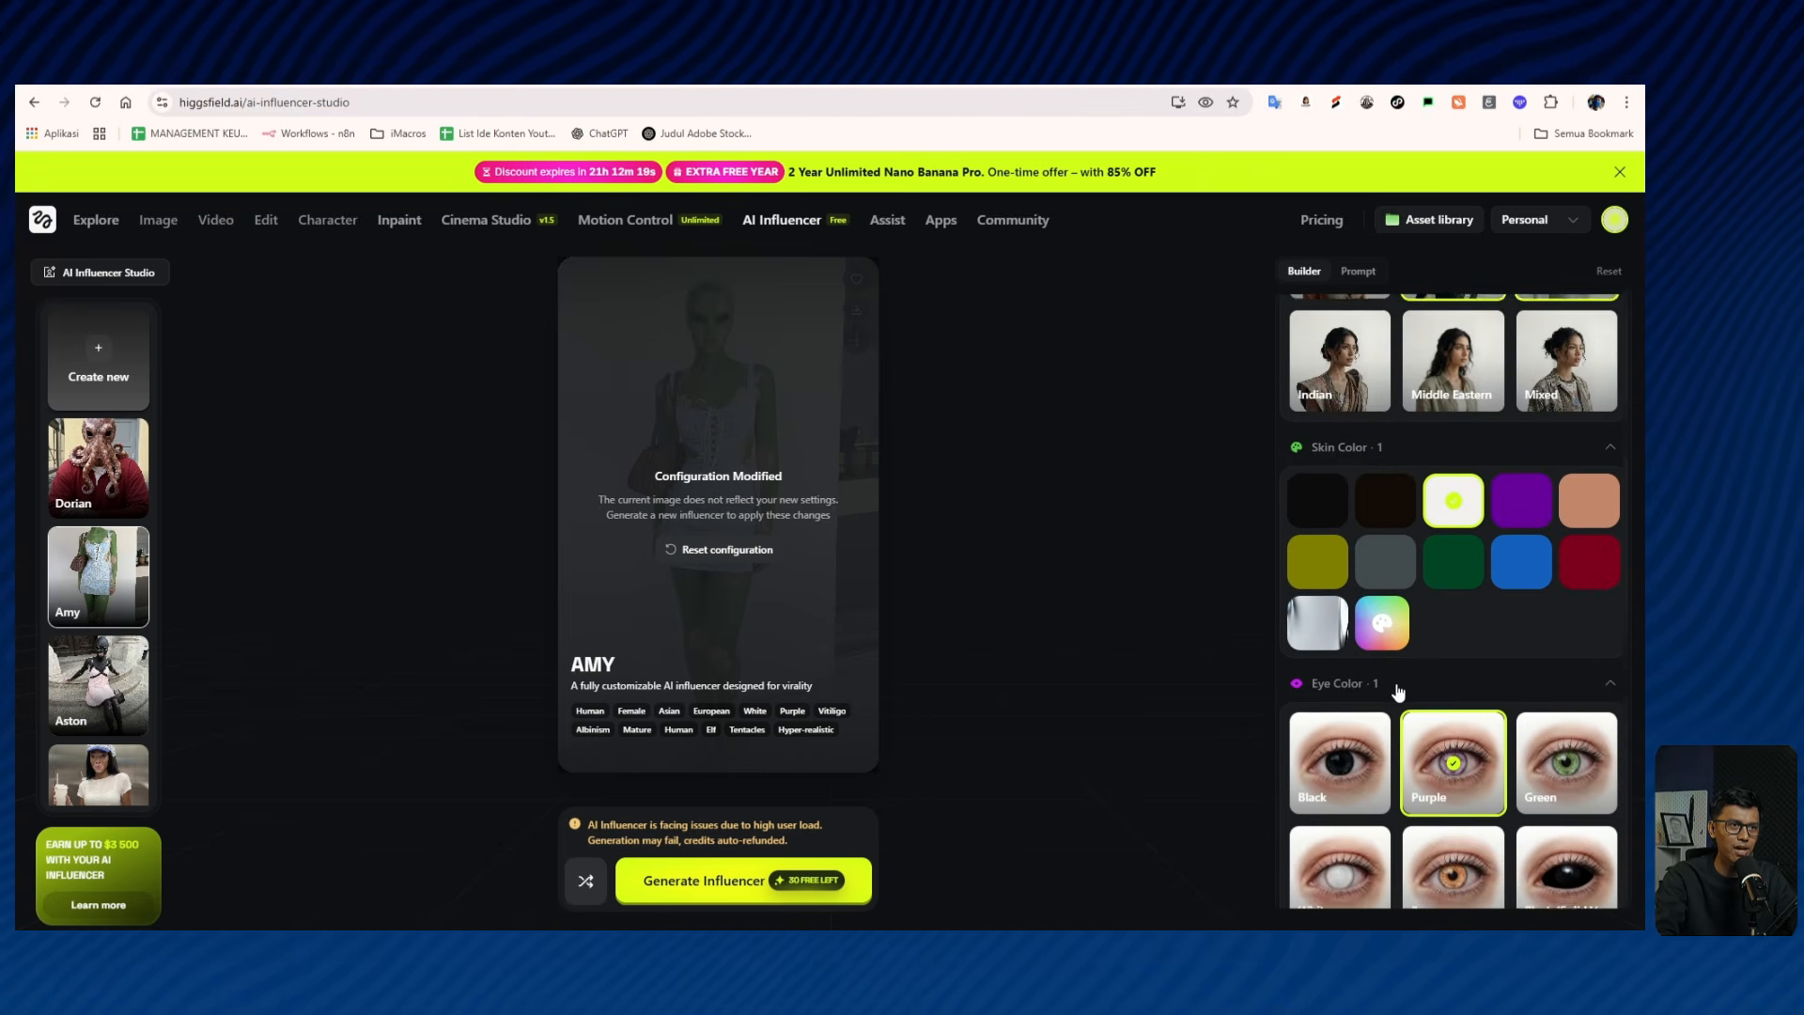
pyautogui.scroll(8, 1398, 689)
pyautogui.scroll(-4, 1398, 686)
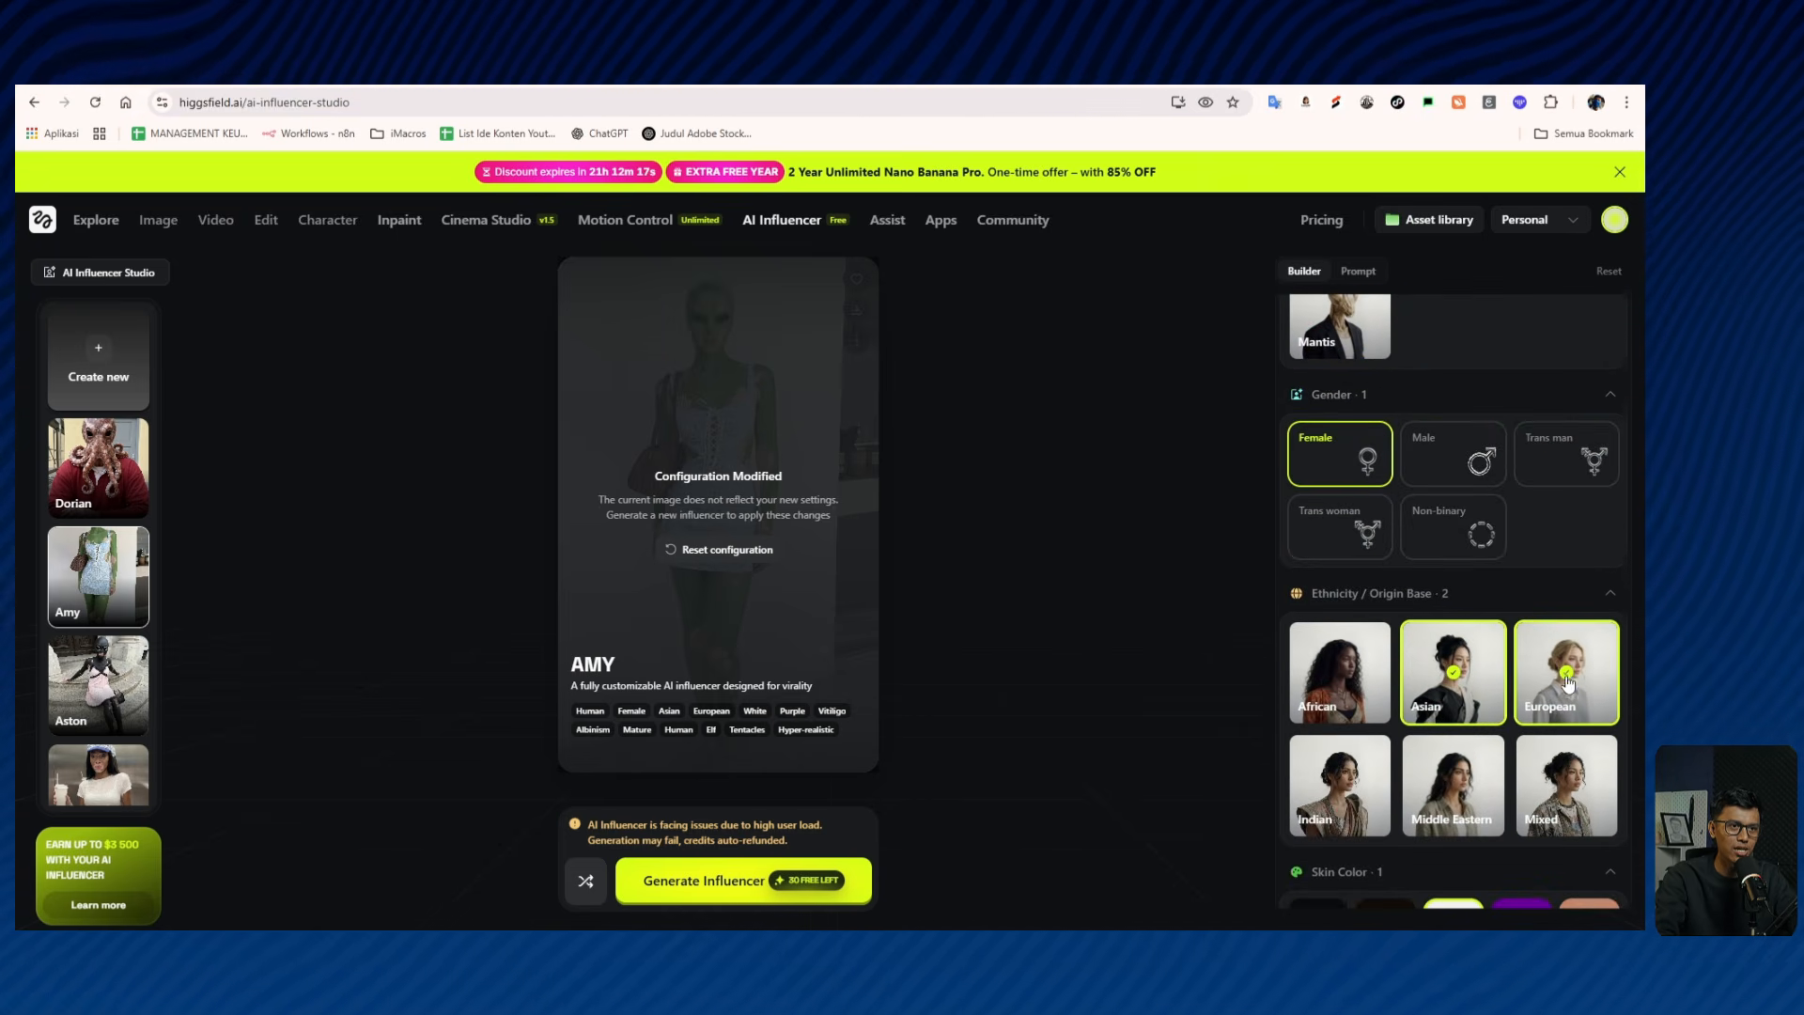
# Remove Asian from the ethnicity selection so only European is chosen, and generate the influencer.
pyautogui.click(1454, 684)
pyautogui.scroll(5, 1433, 639)
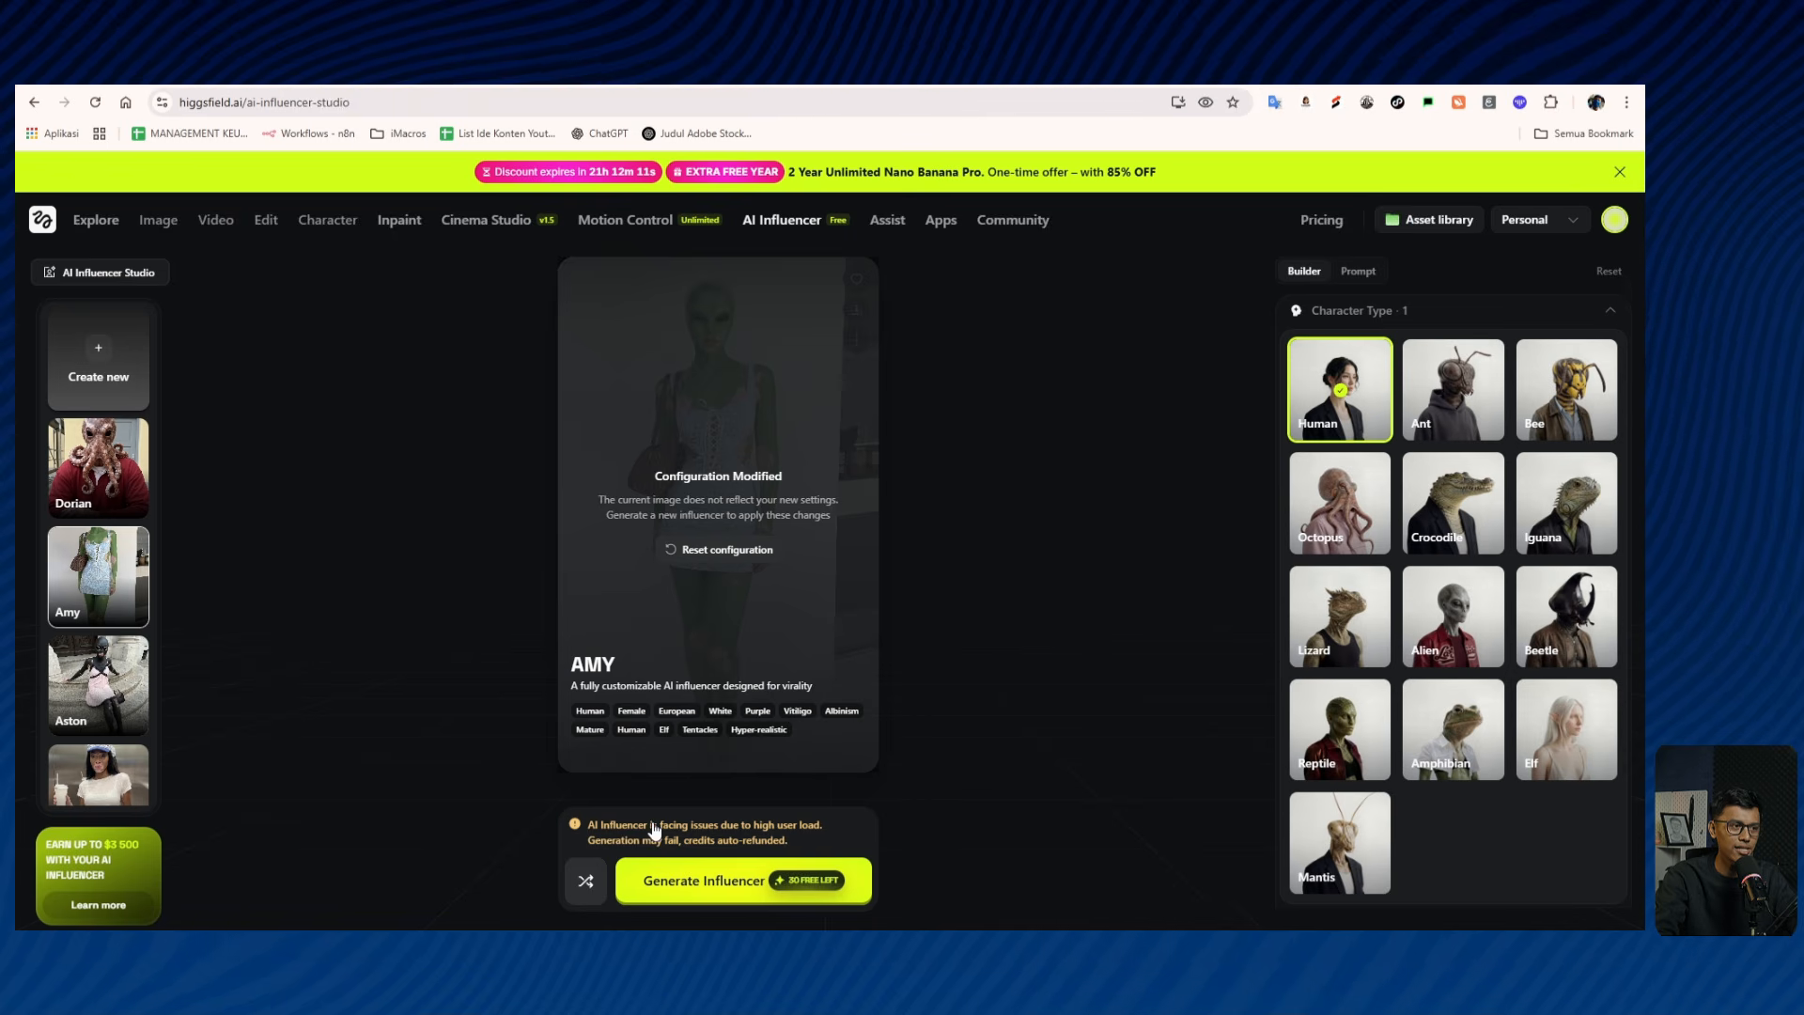
pyautogui.click(711, 883)
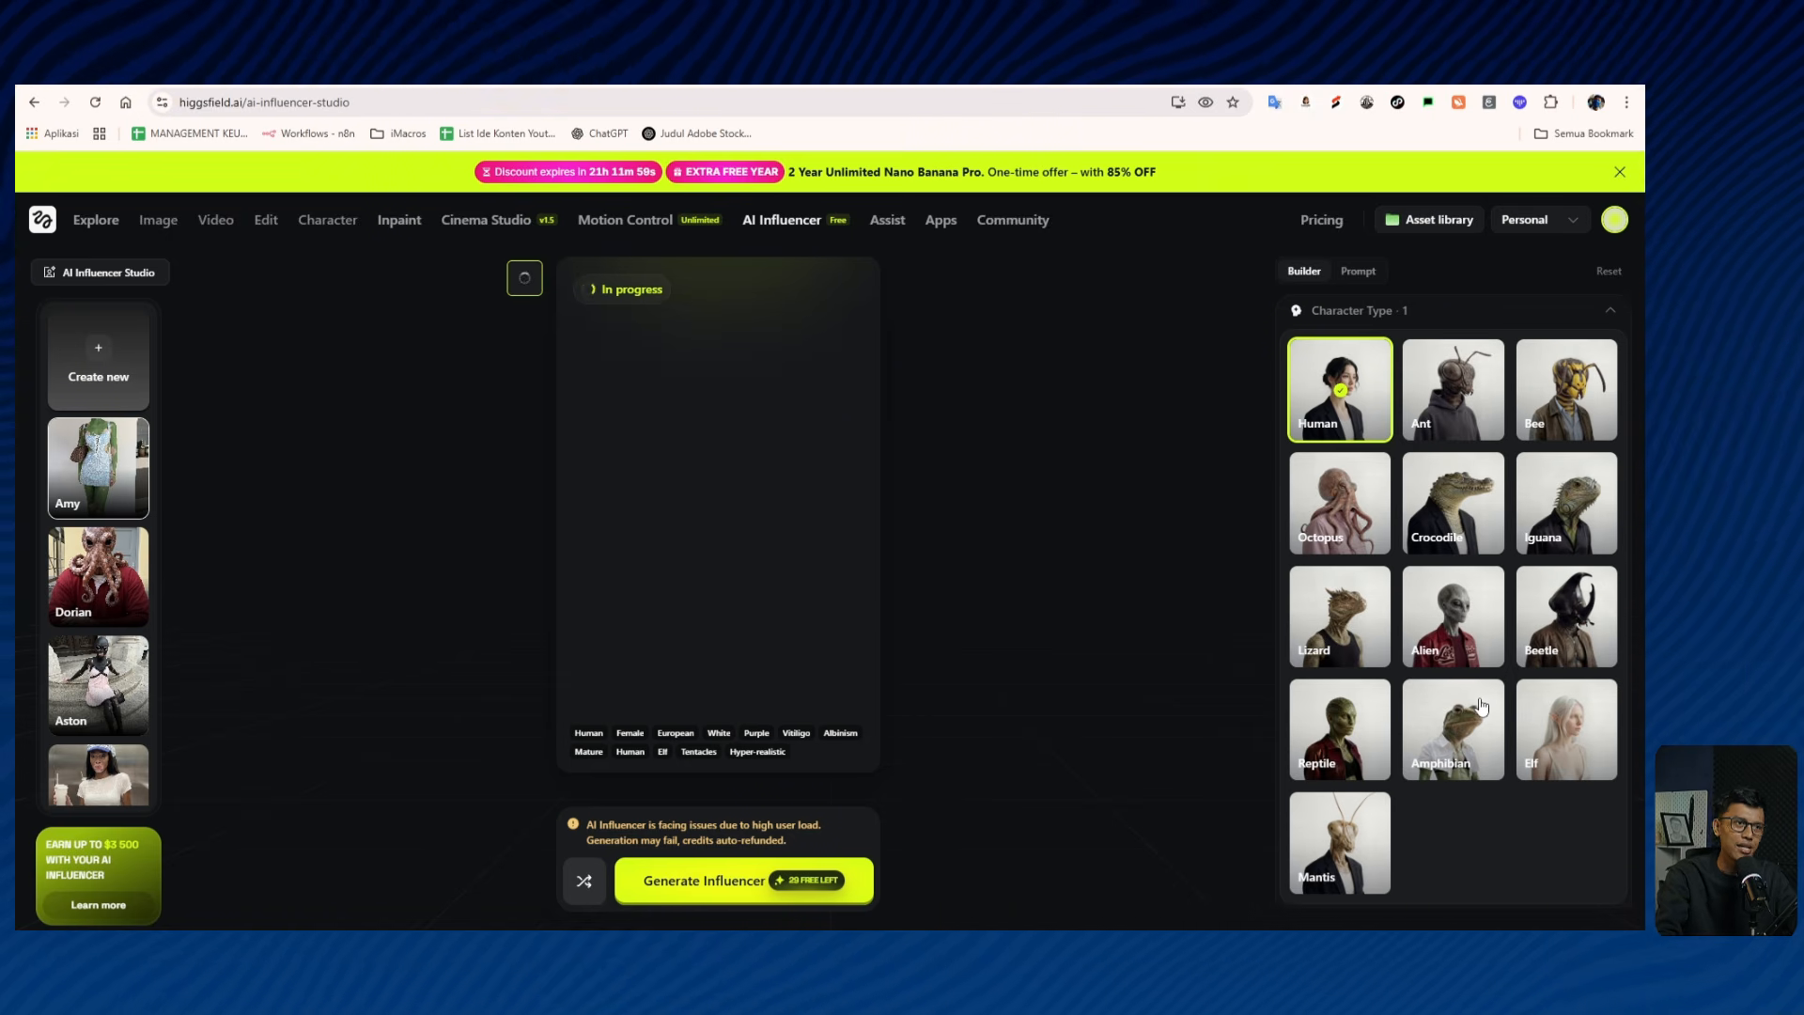
# View the text prompt alternative for describing the influencer and return to the trait builder.
pyautogui.click(1340, 284)
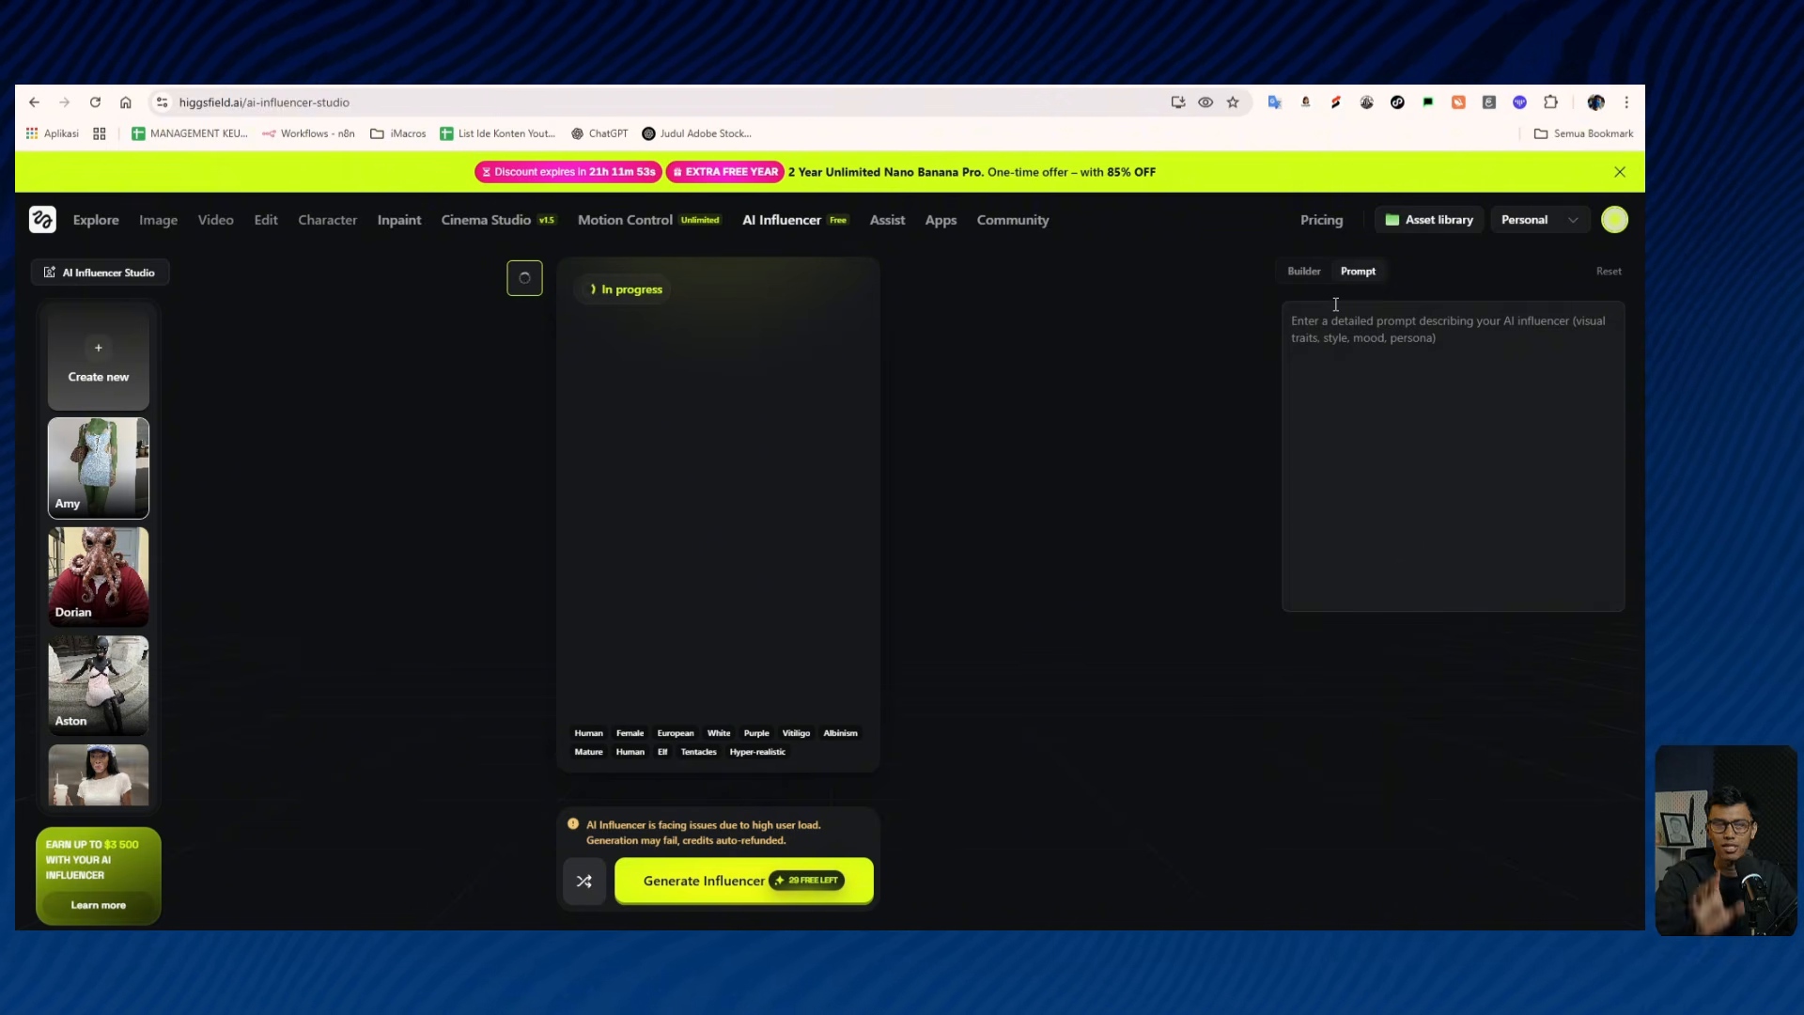
pyautogui.click(1306, 274)
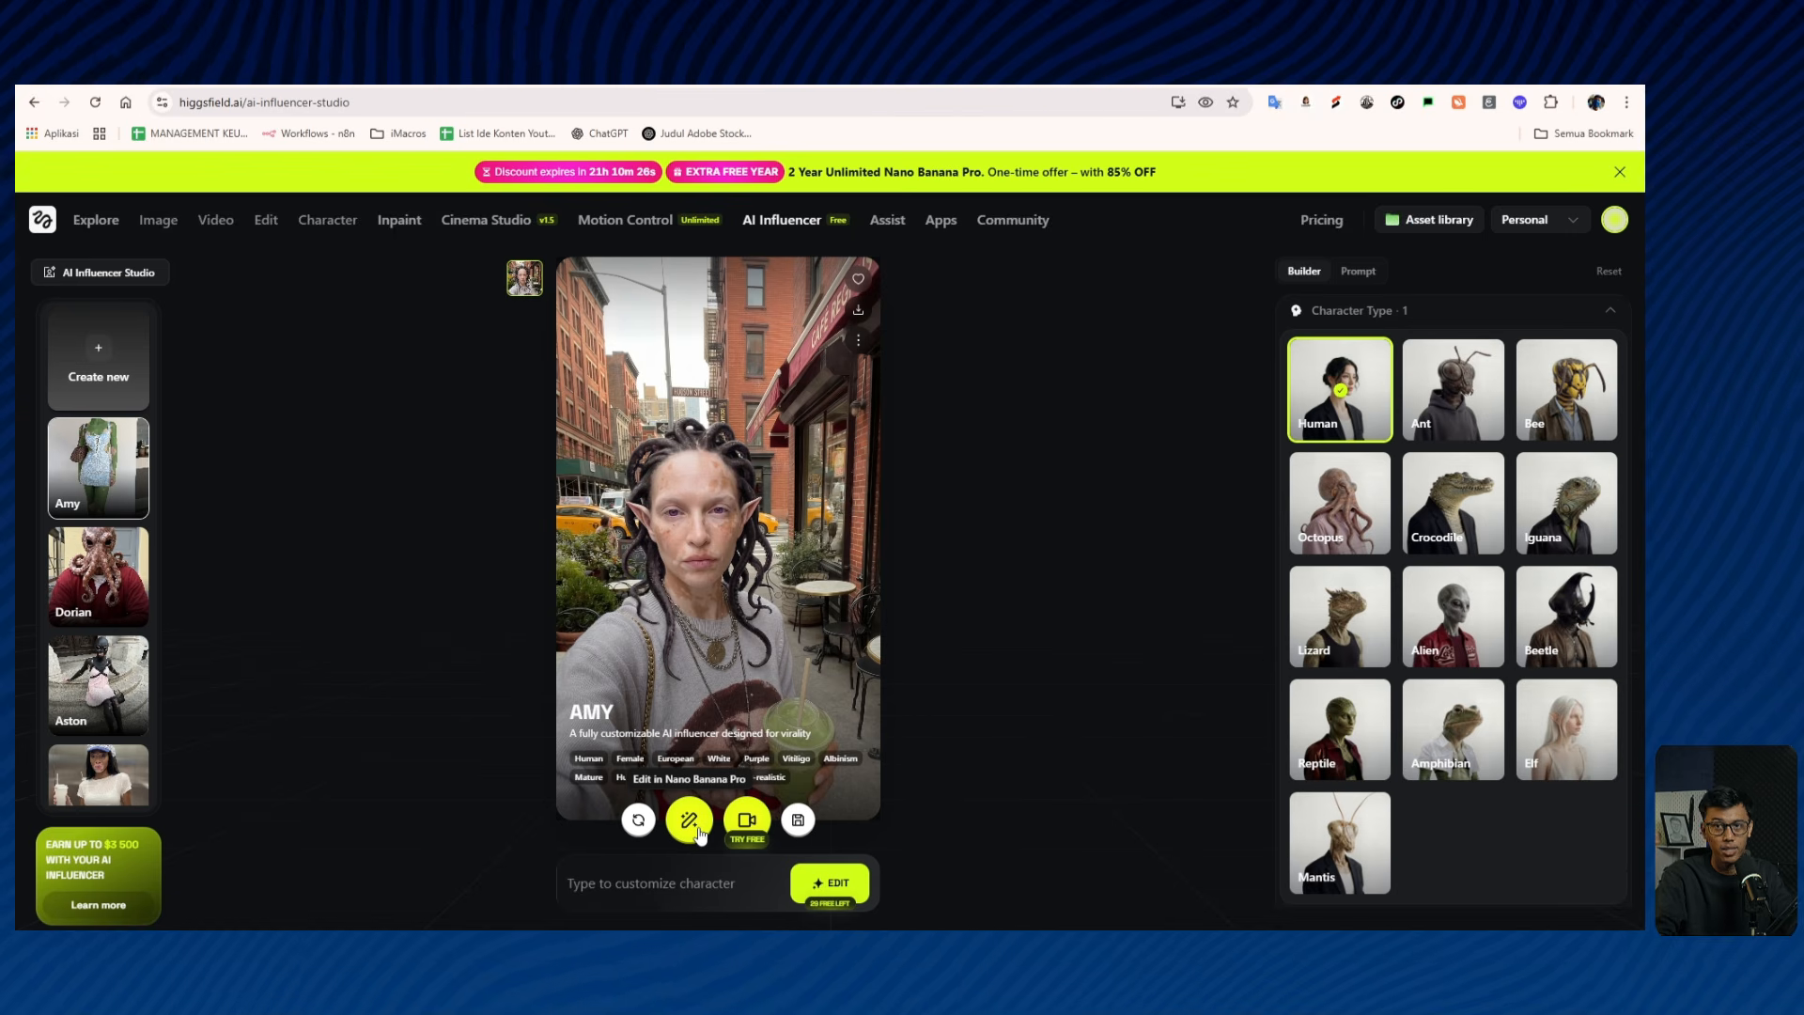
# Customize the generated character with the edit prompt "full body character" and run the edit.
pyautogui.click(681, 888)
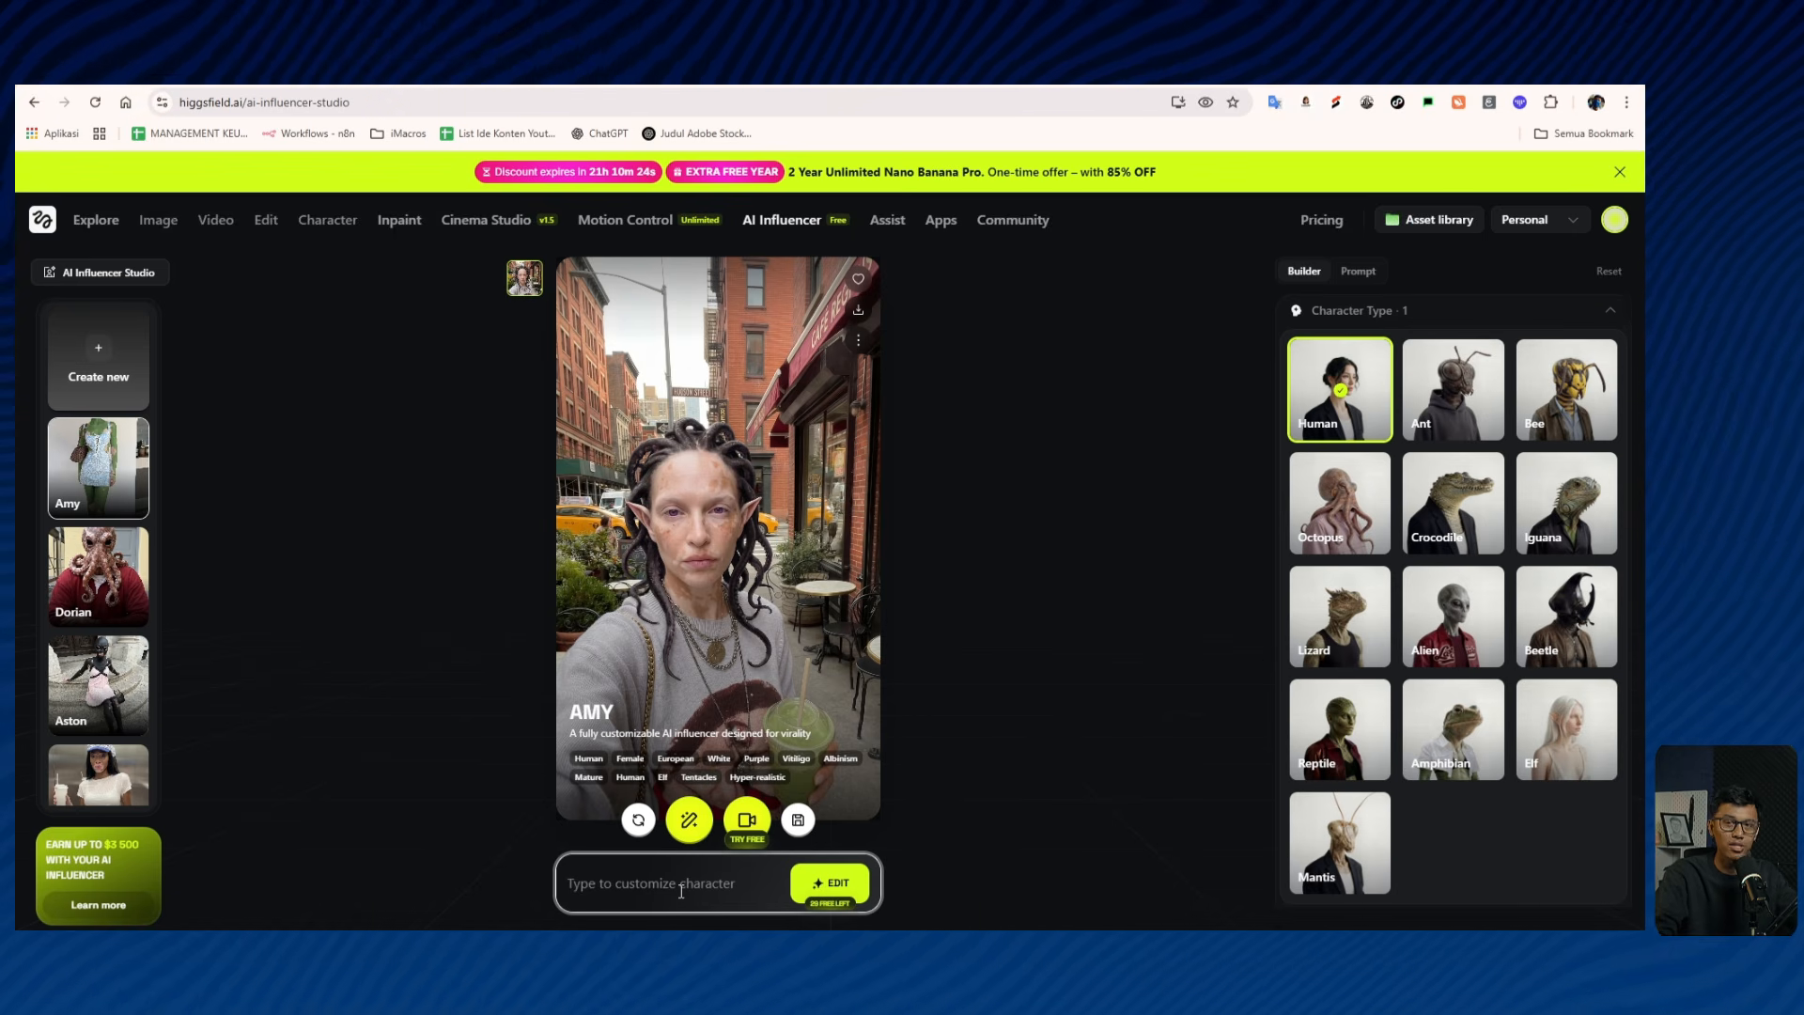
pyautogui.write('full body cha')
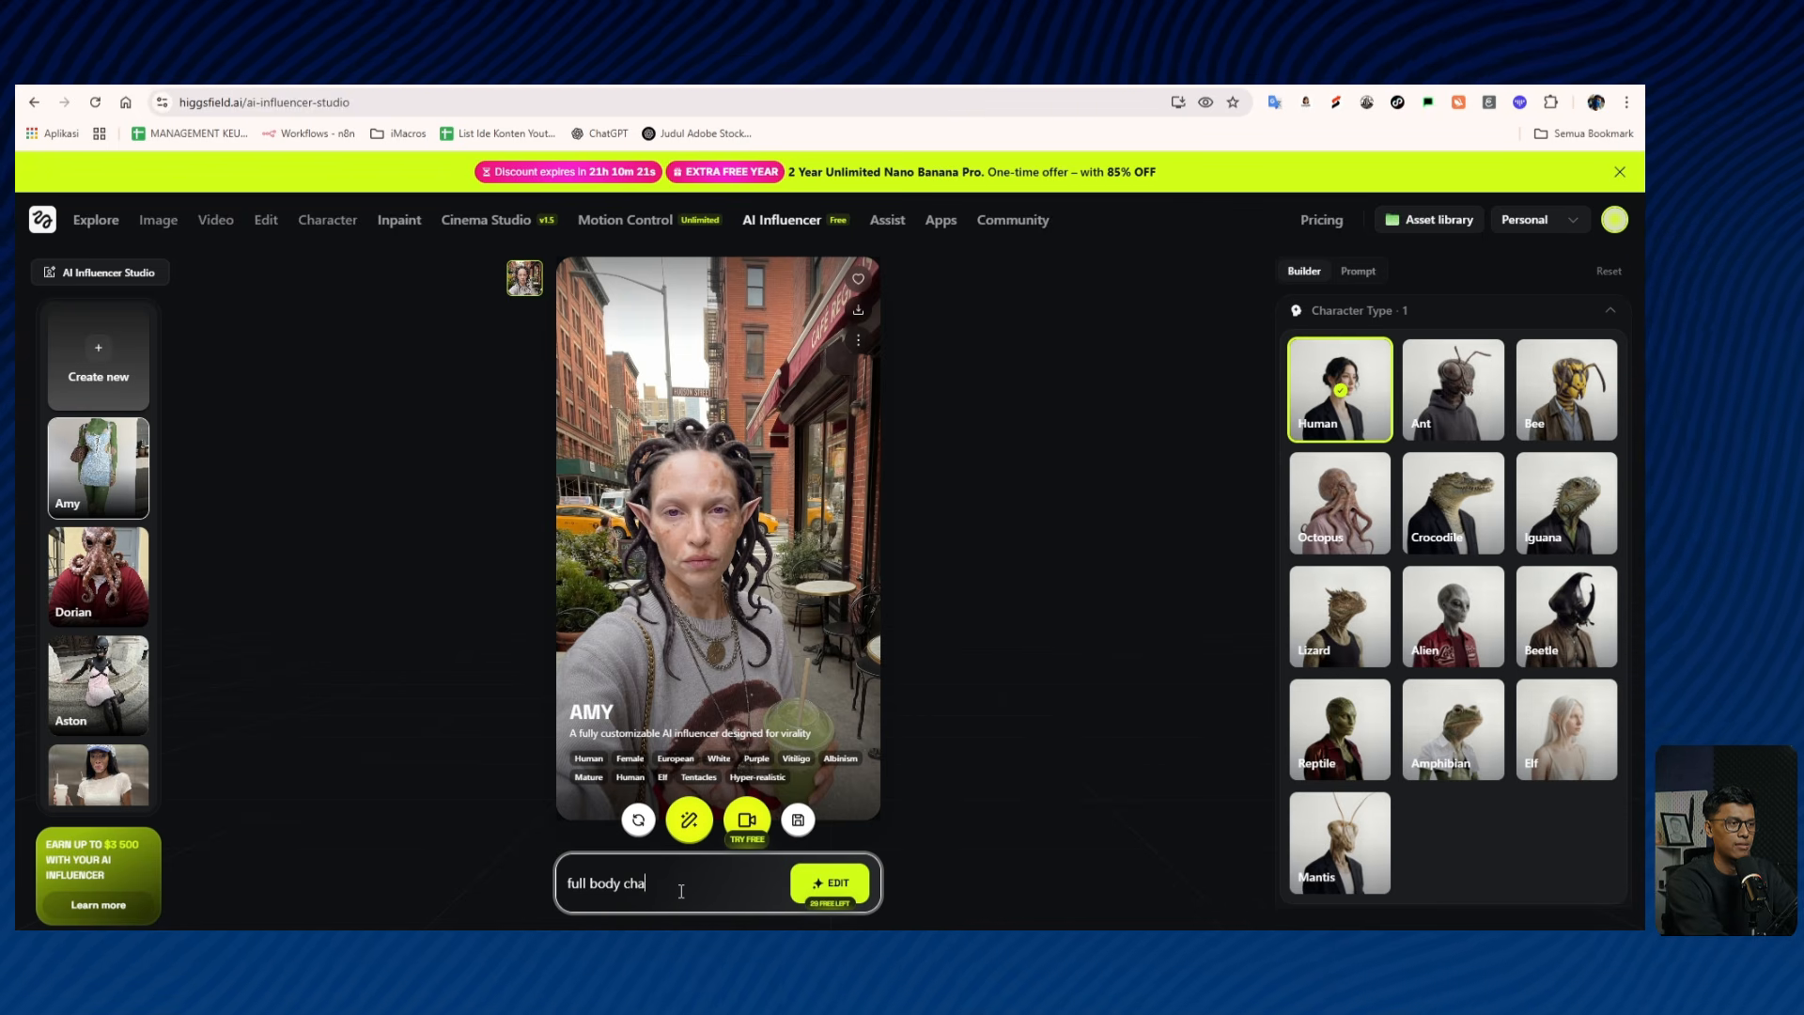
pyautogui.write('racter')
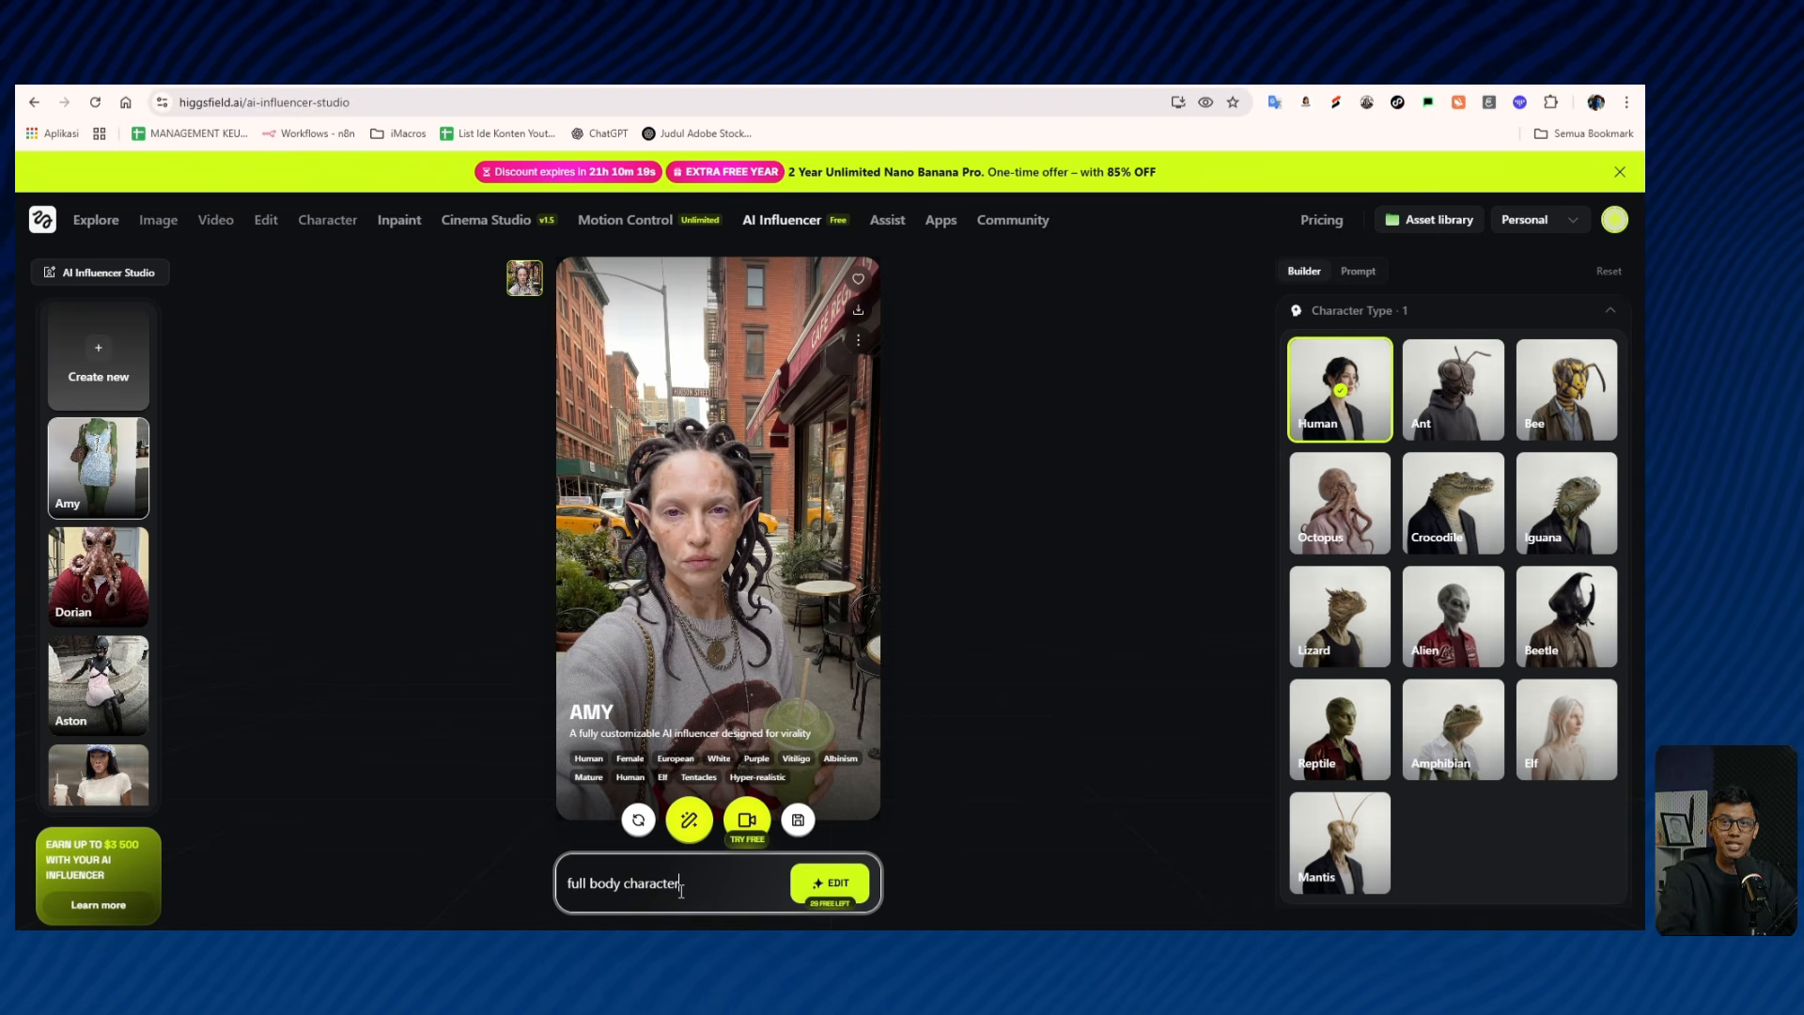
pyautogui.click(835, 891)
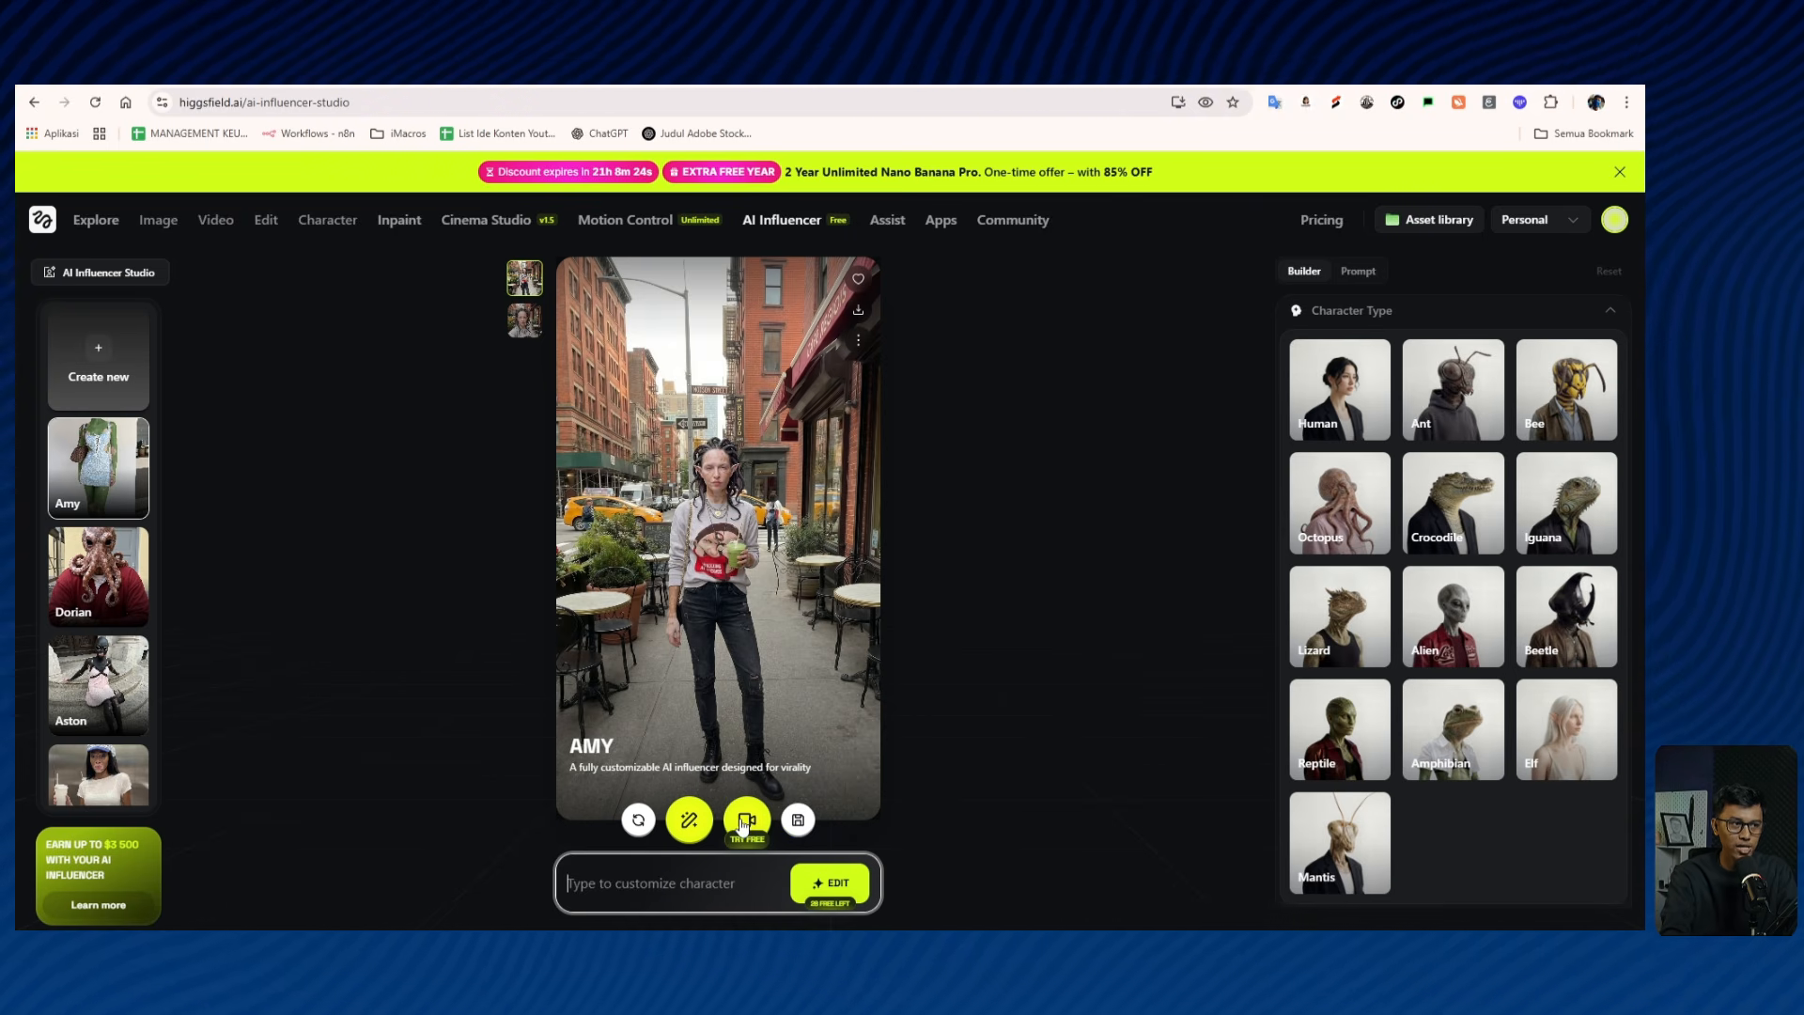
# Open the full motion library for the full-body image and choose the clip of the blonde woman in a white T-shirt and jeans.
pyautogui.click(752, 824)
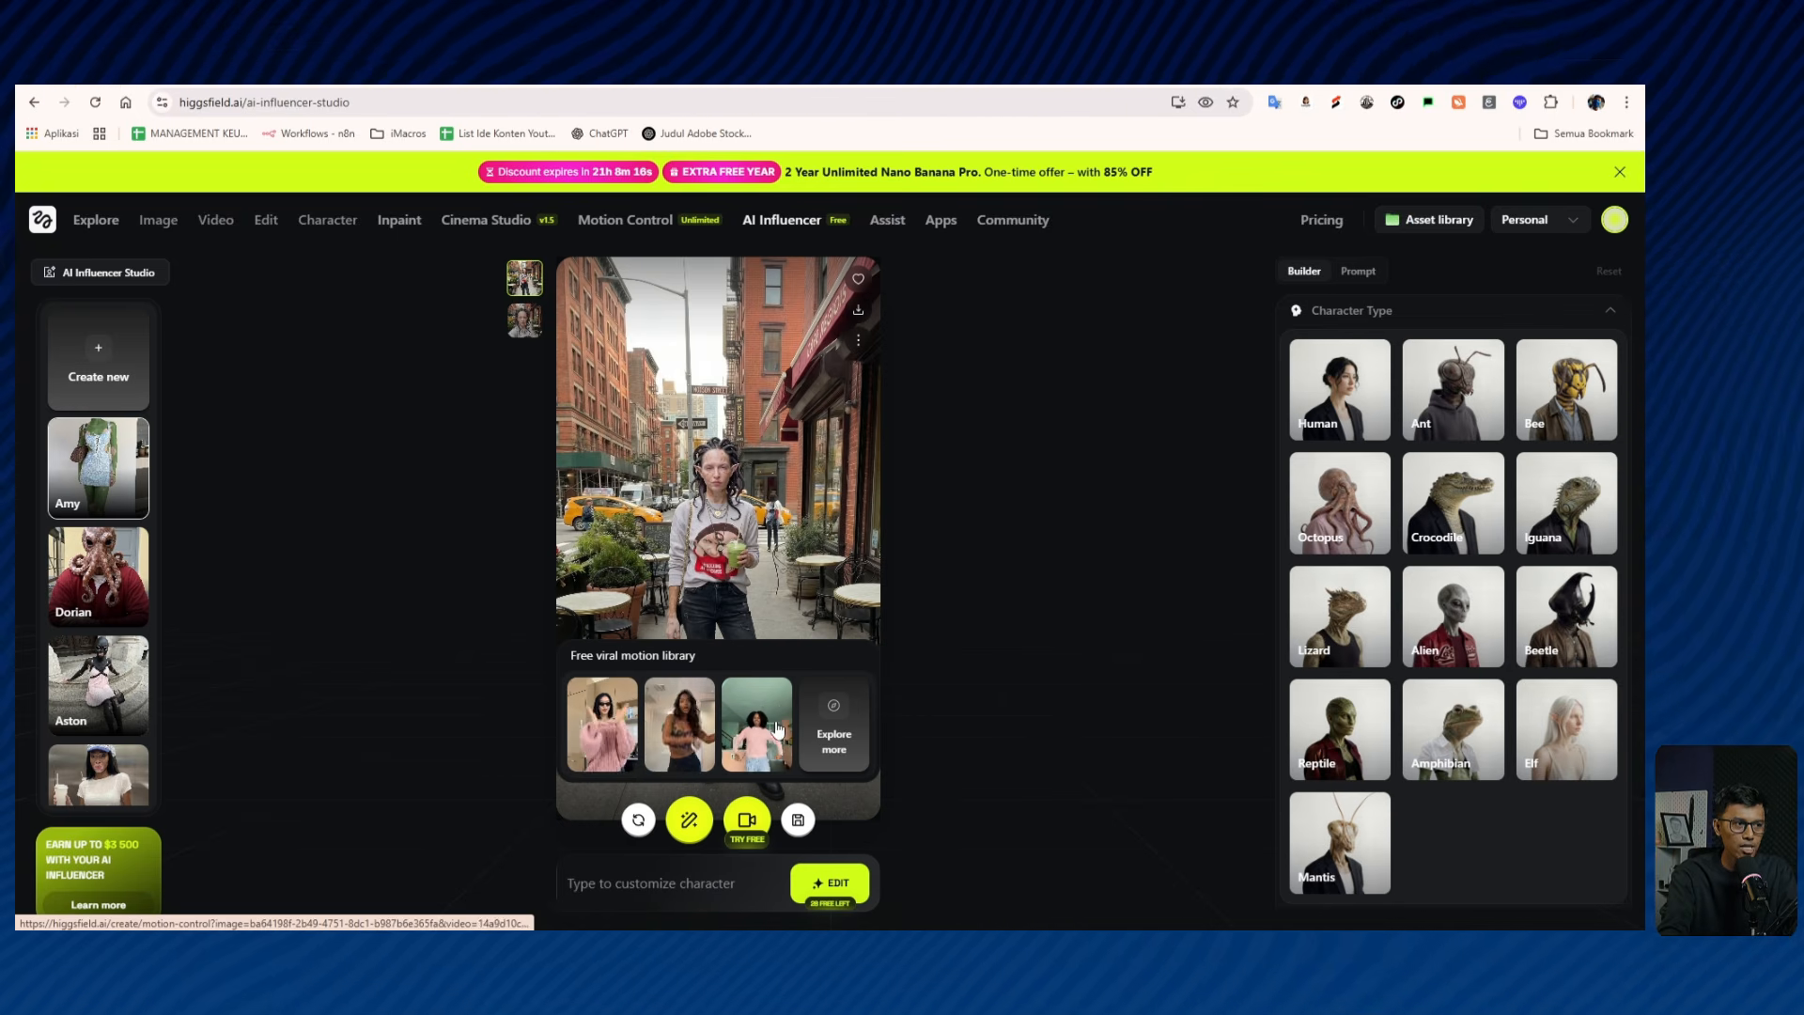
pyautogui.click(831, 734)
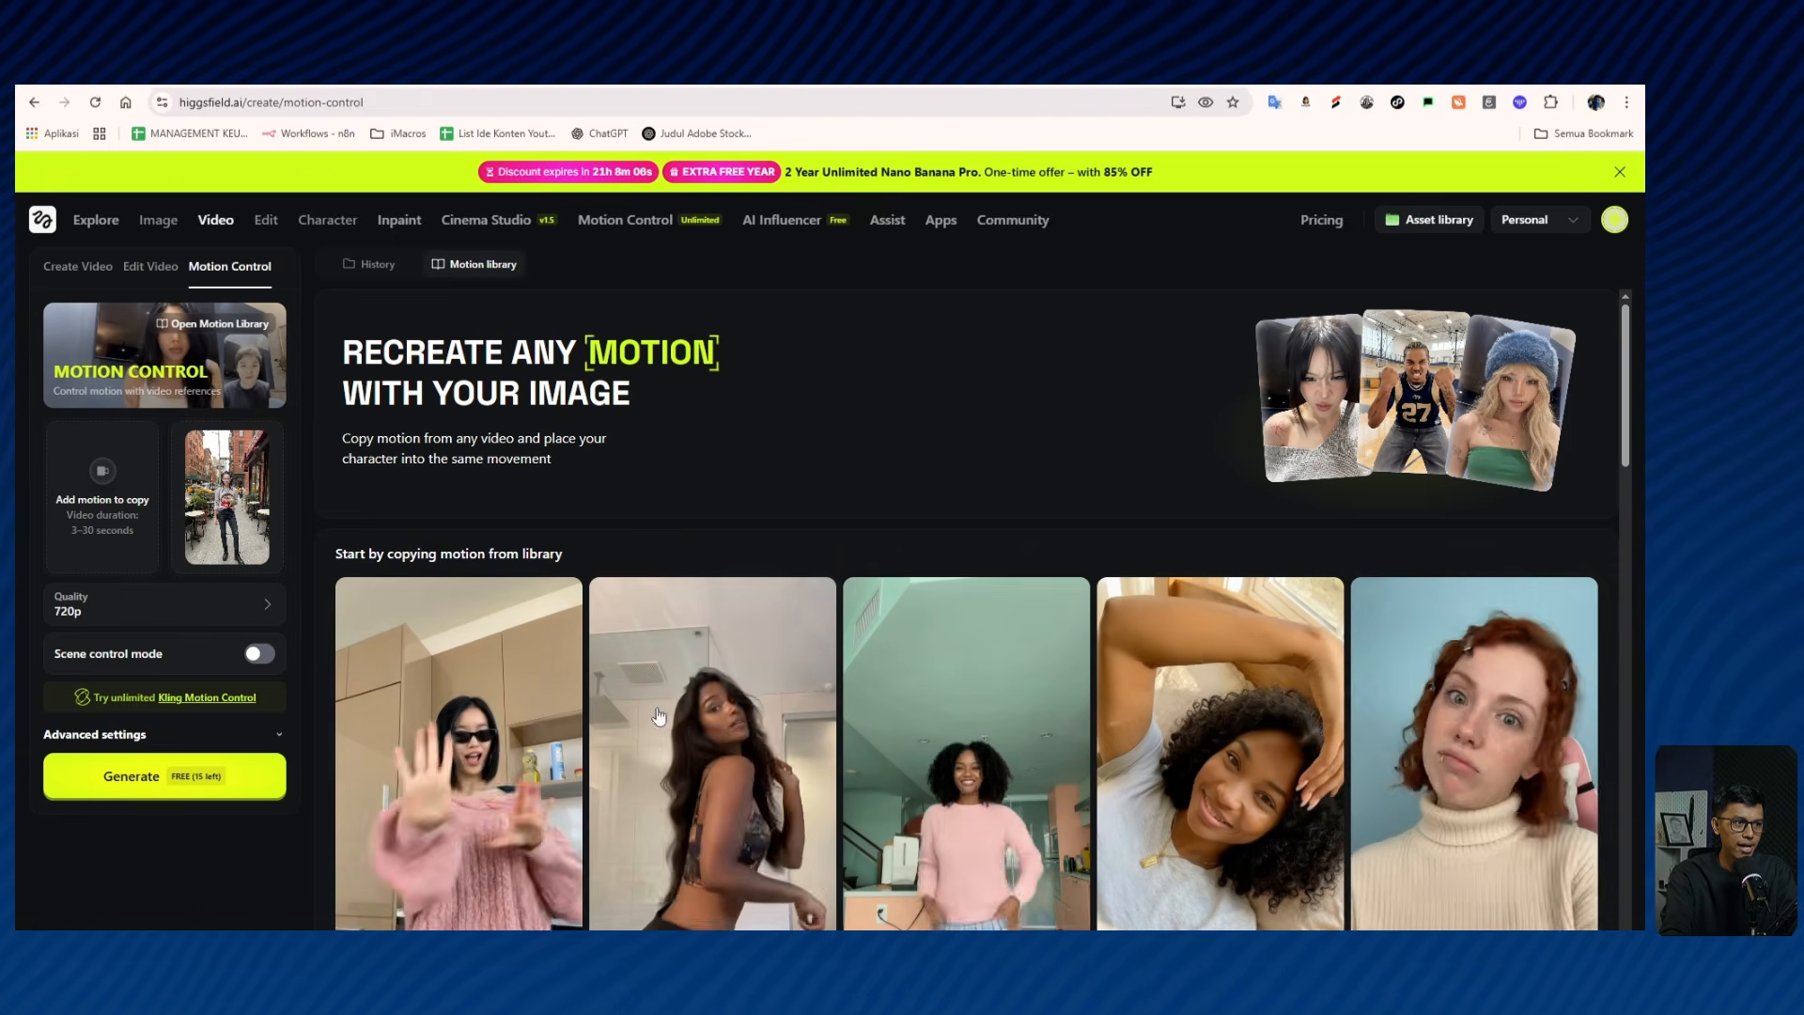
pyautogui.scroll(-4, 957, 729)
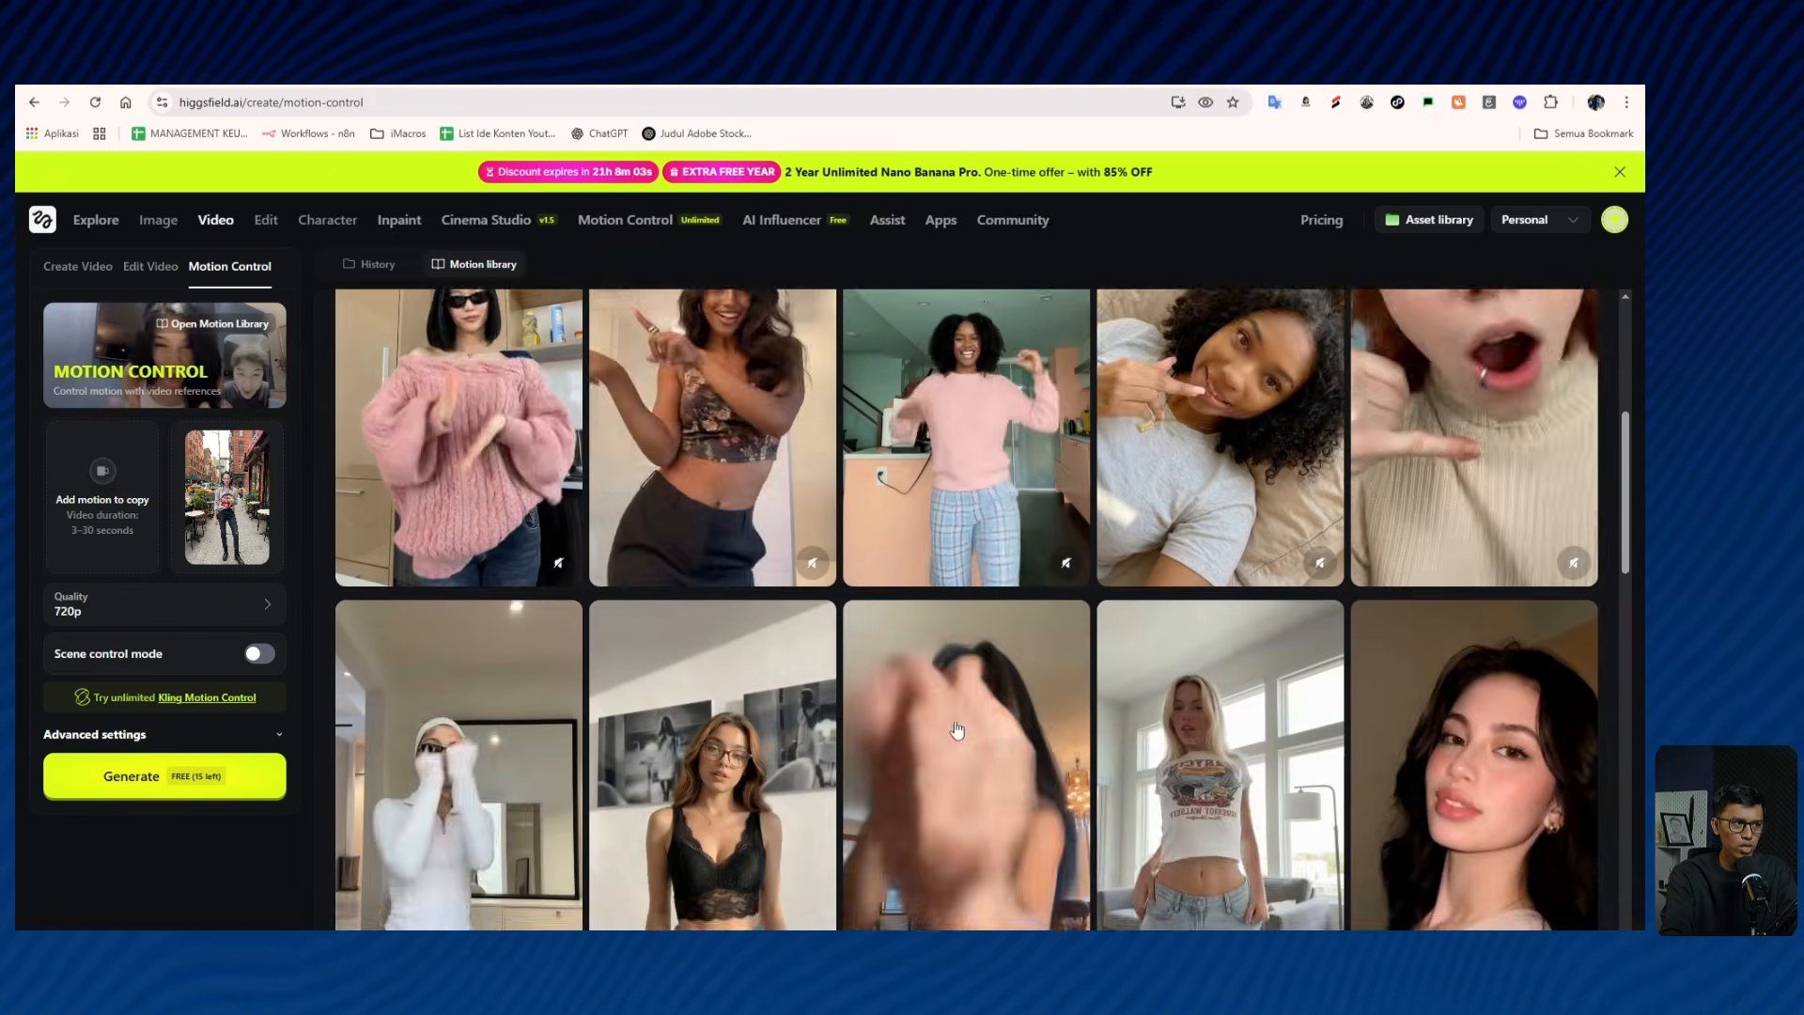
pyautogui.scroll(-2, 956, 729)
pyautogui.scroll(-4, 957, 729)
pyautogui.scroll(-5, 956, 729)
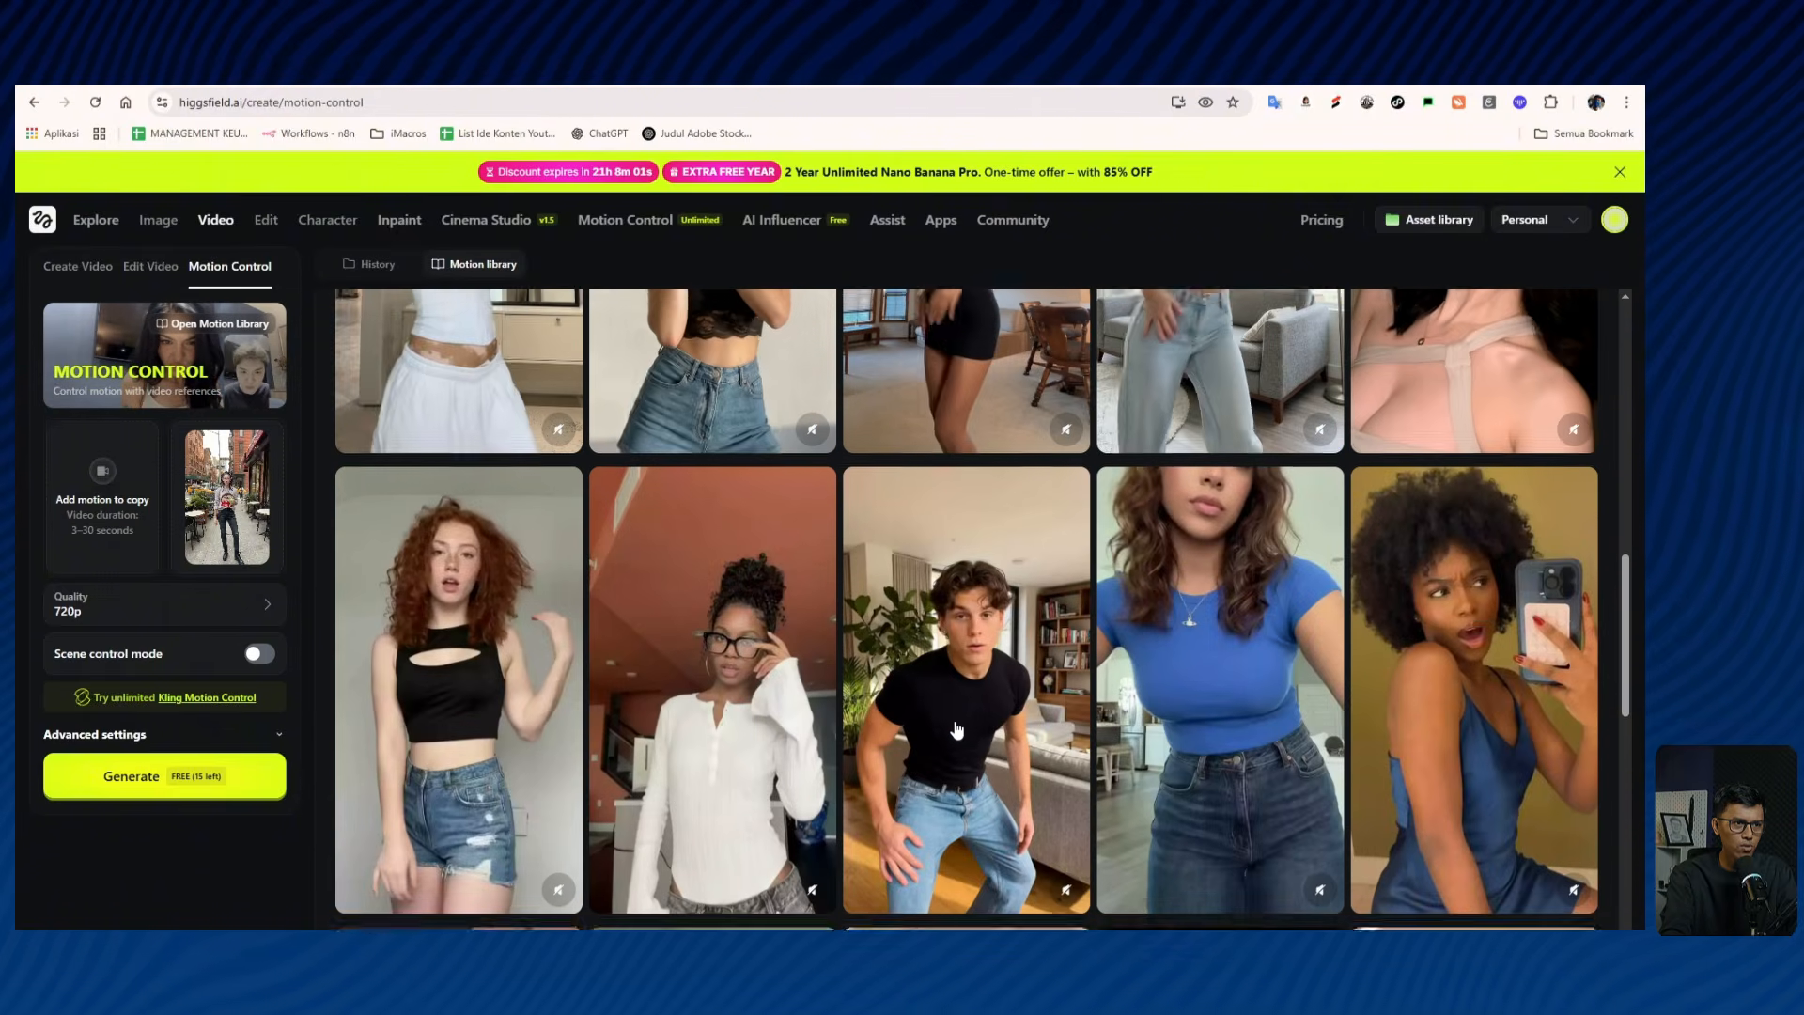
pyautogui.scroll(-3, 956, 729)
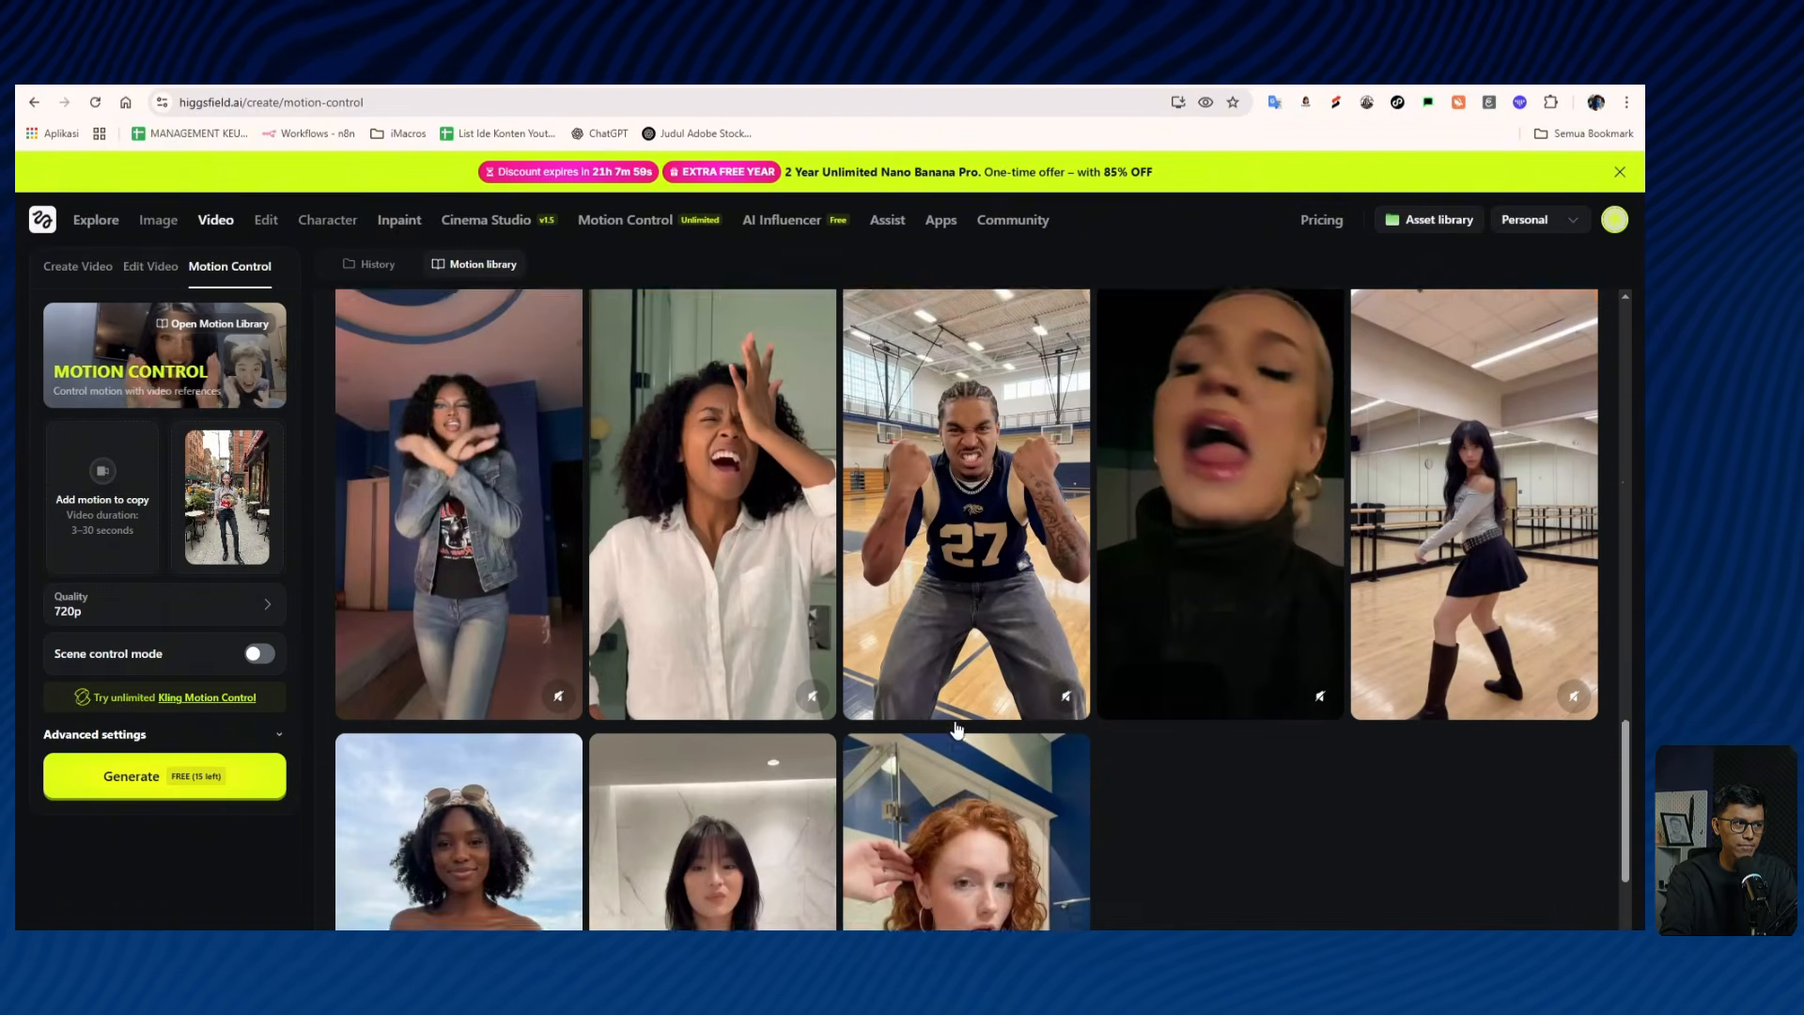
pyautogui.scroll(4, 711, 773)
pyautogui.scroll(6, 712, 773)
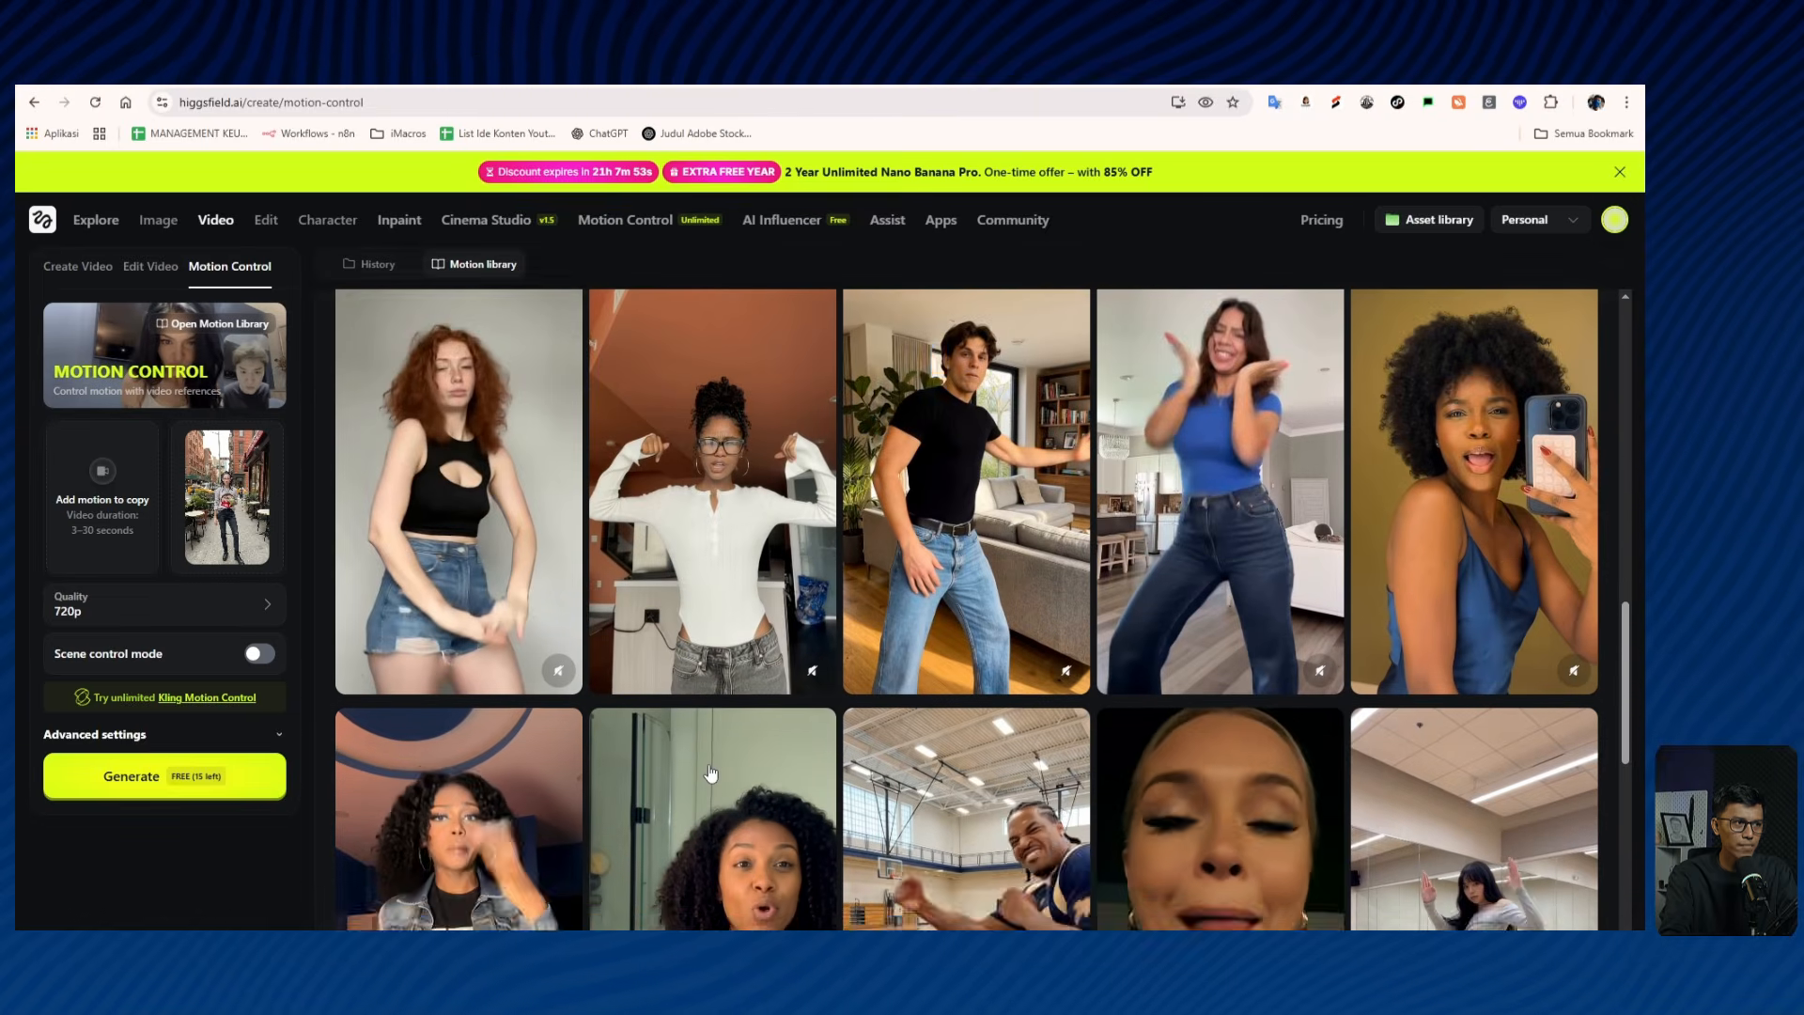
pyautogui.scroll(2, 712, 773)
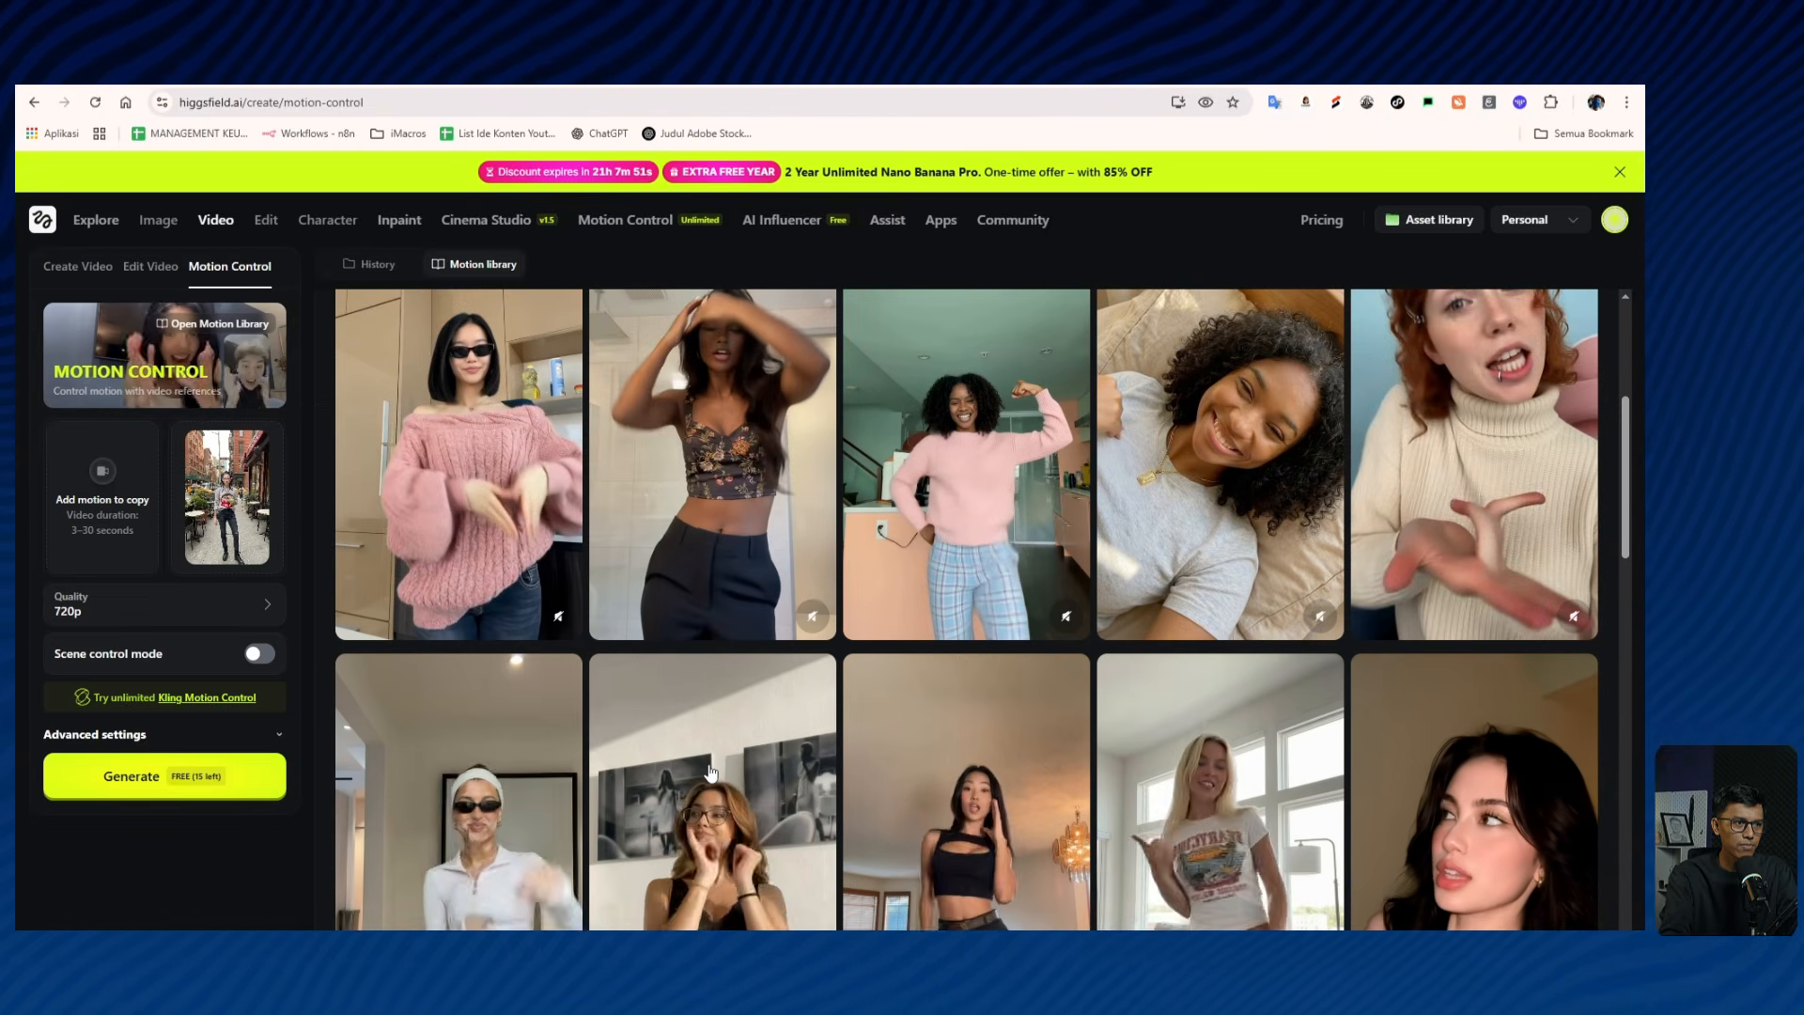
pyautogui.scroll(-3, 712, 772)
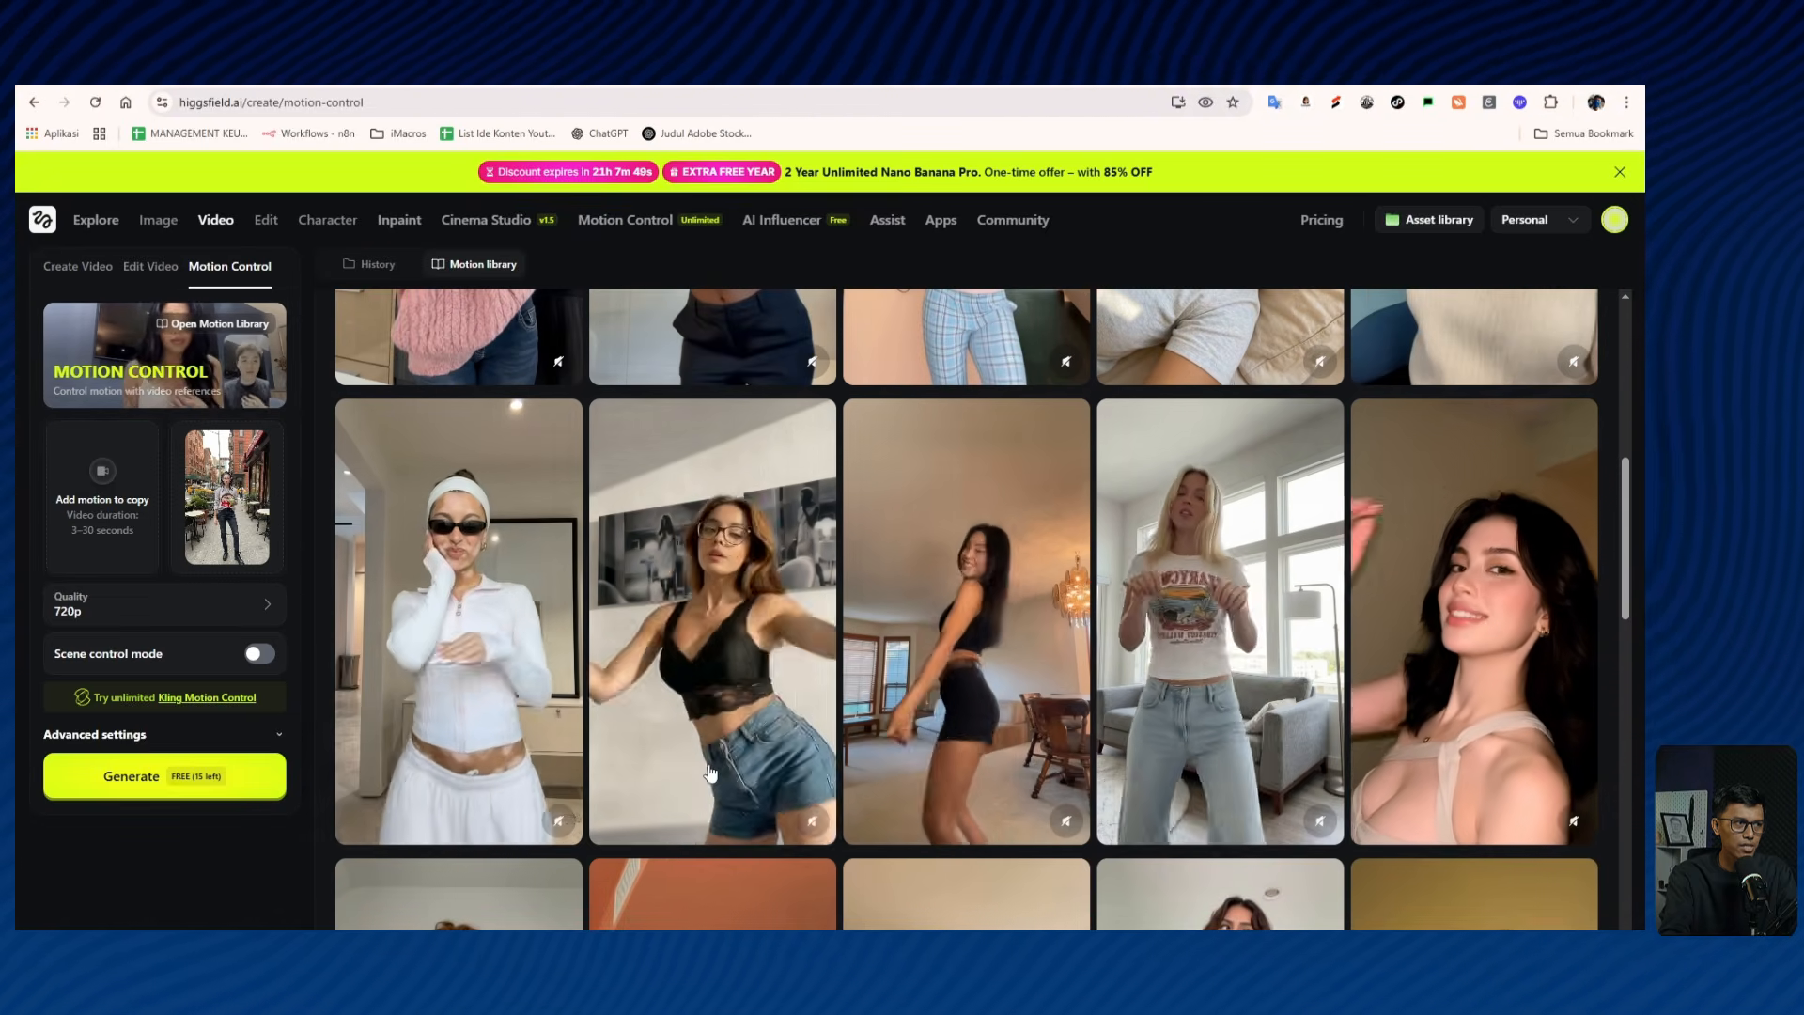
pyautogui.click(1219, 677)
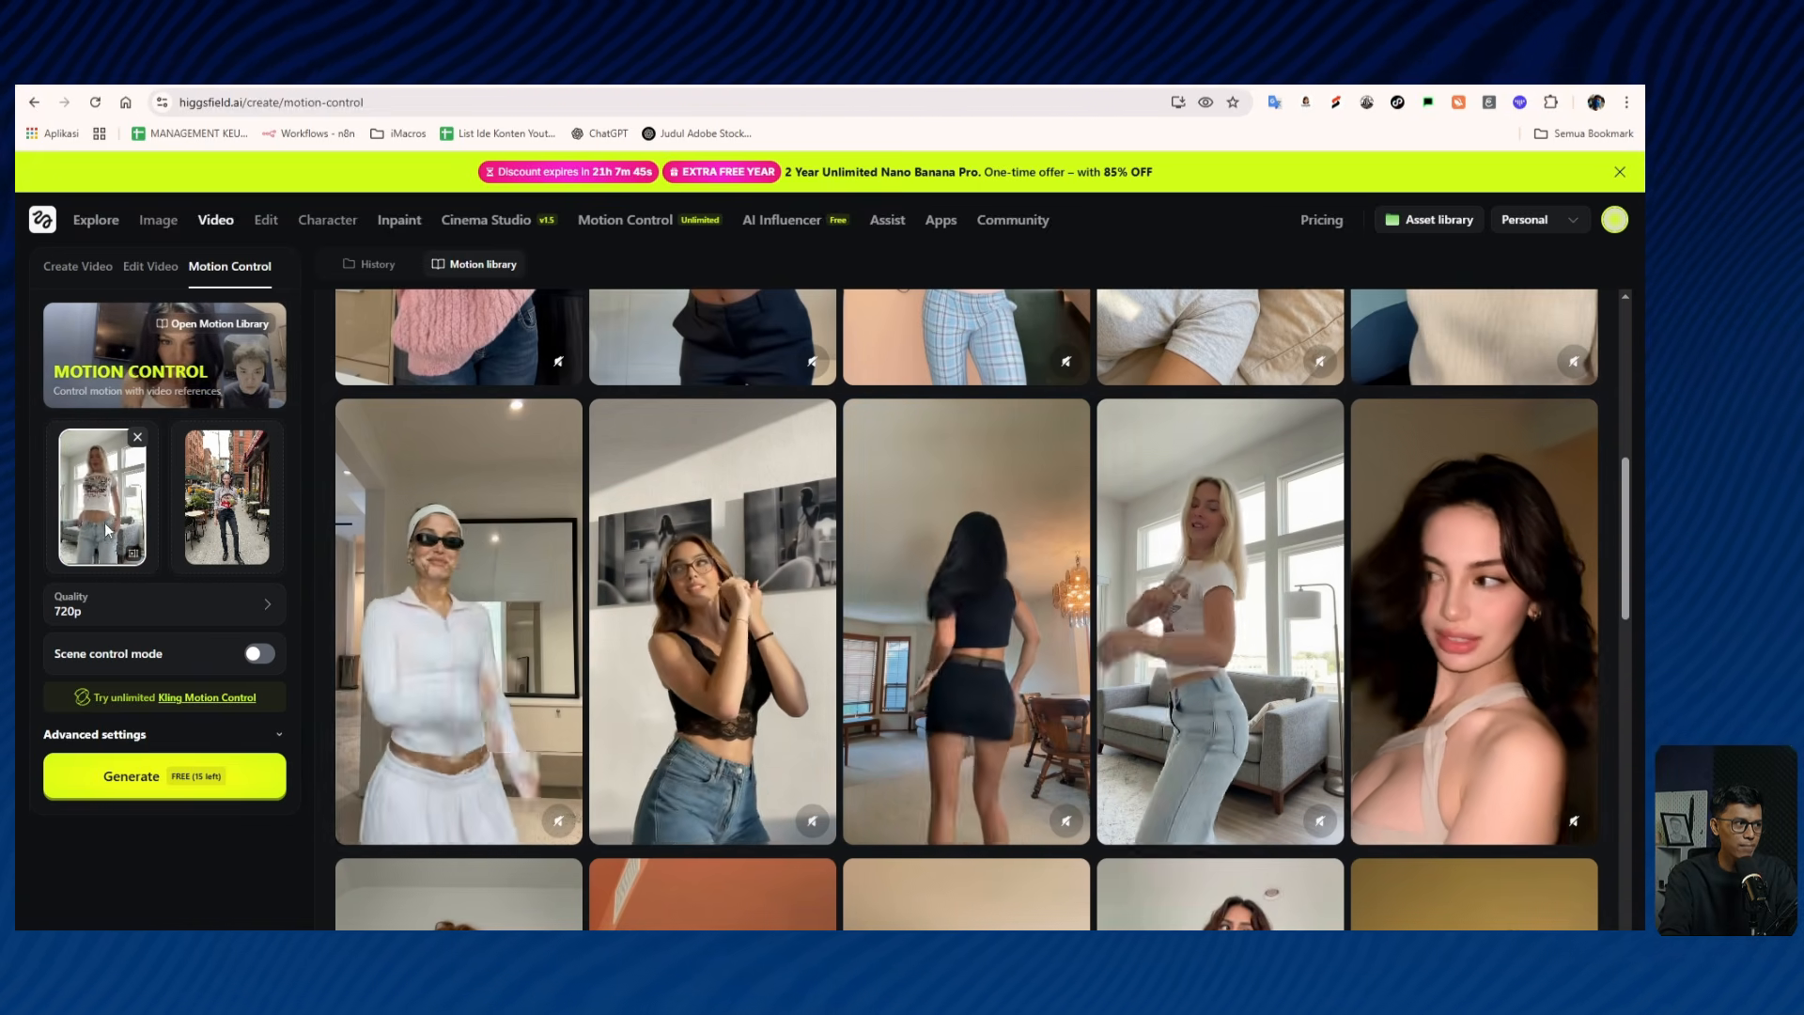
# Set the motion video's quality to 1080p.
pyautogui.click(104, 611)
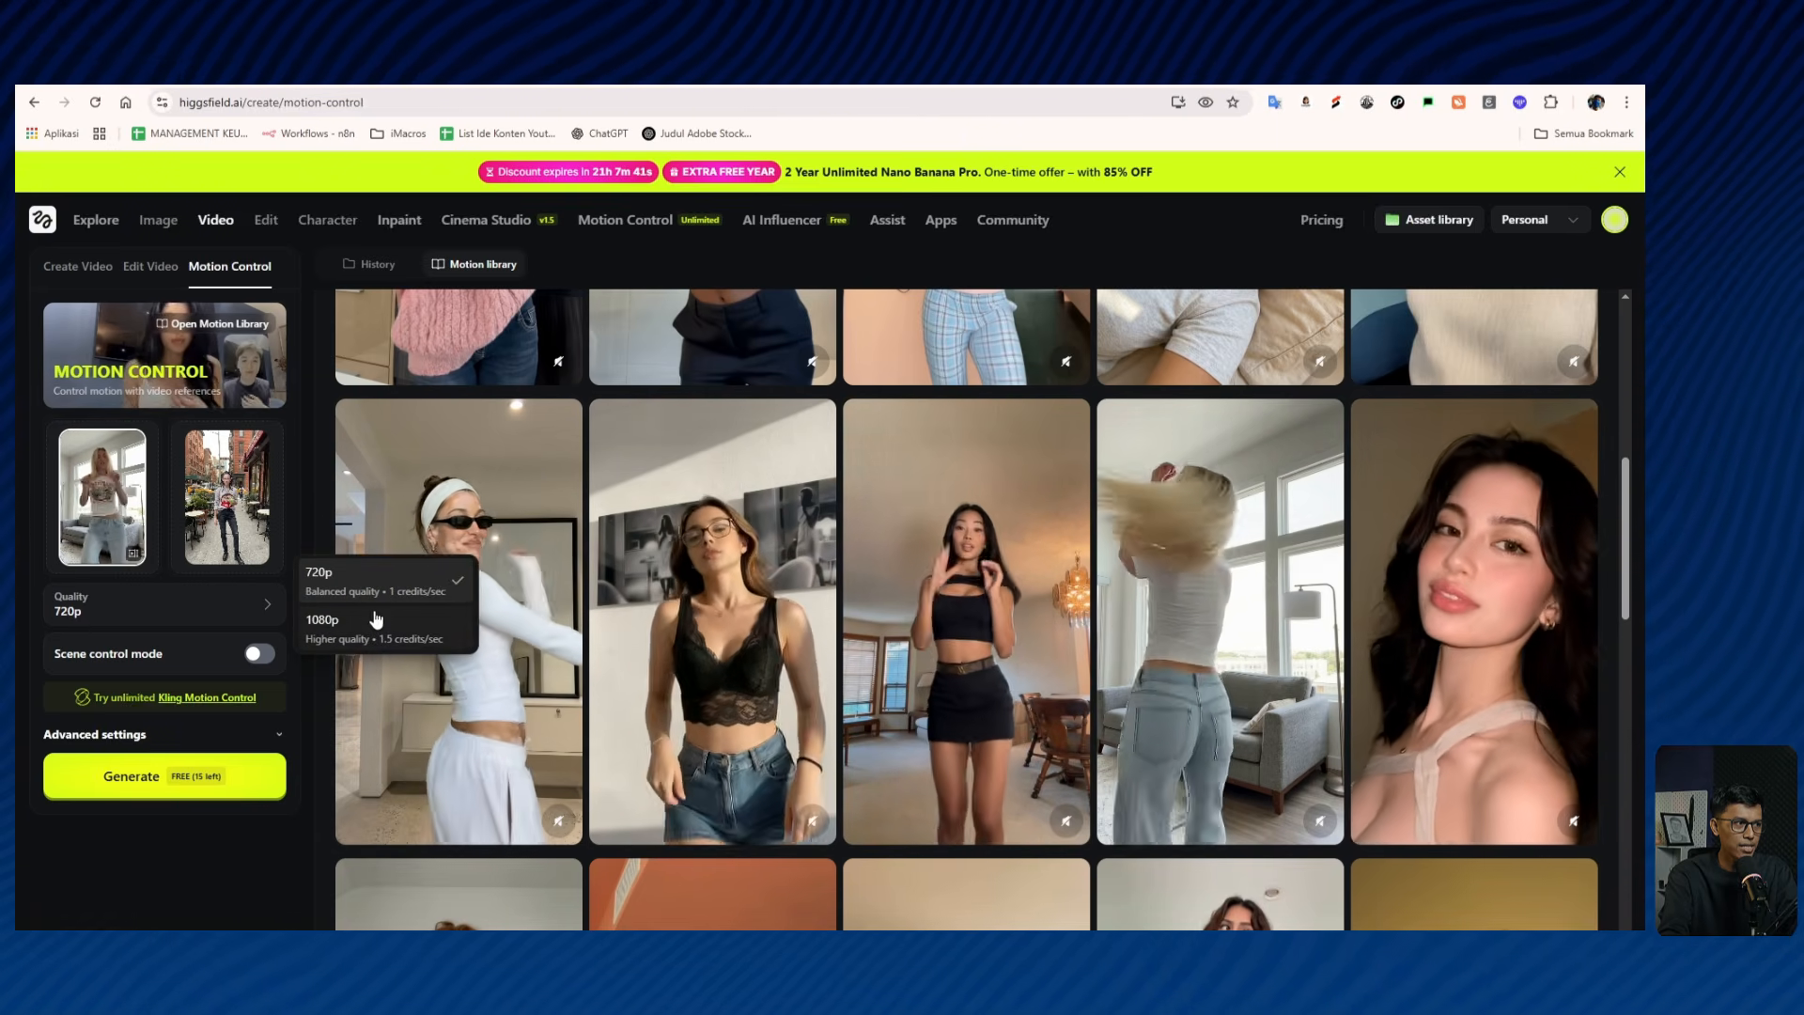
pyautogui.click(348, 632)
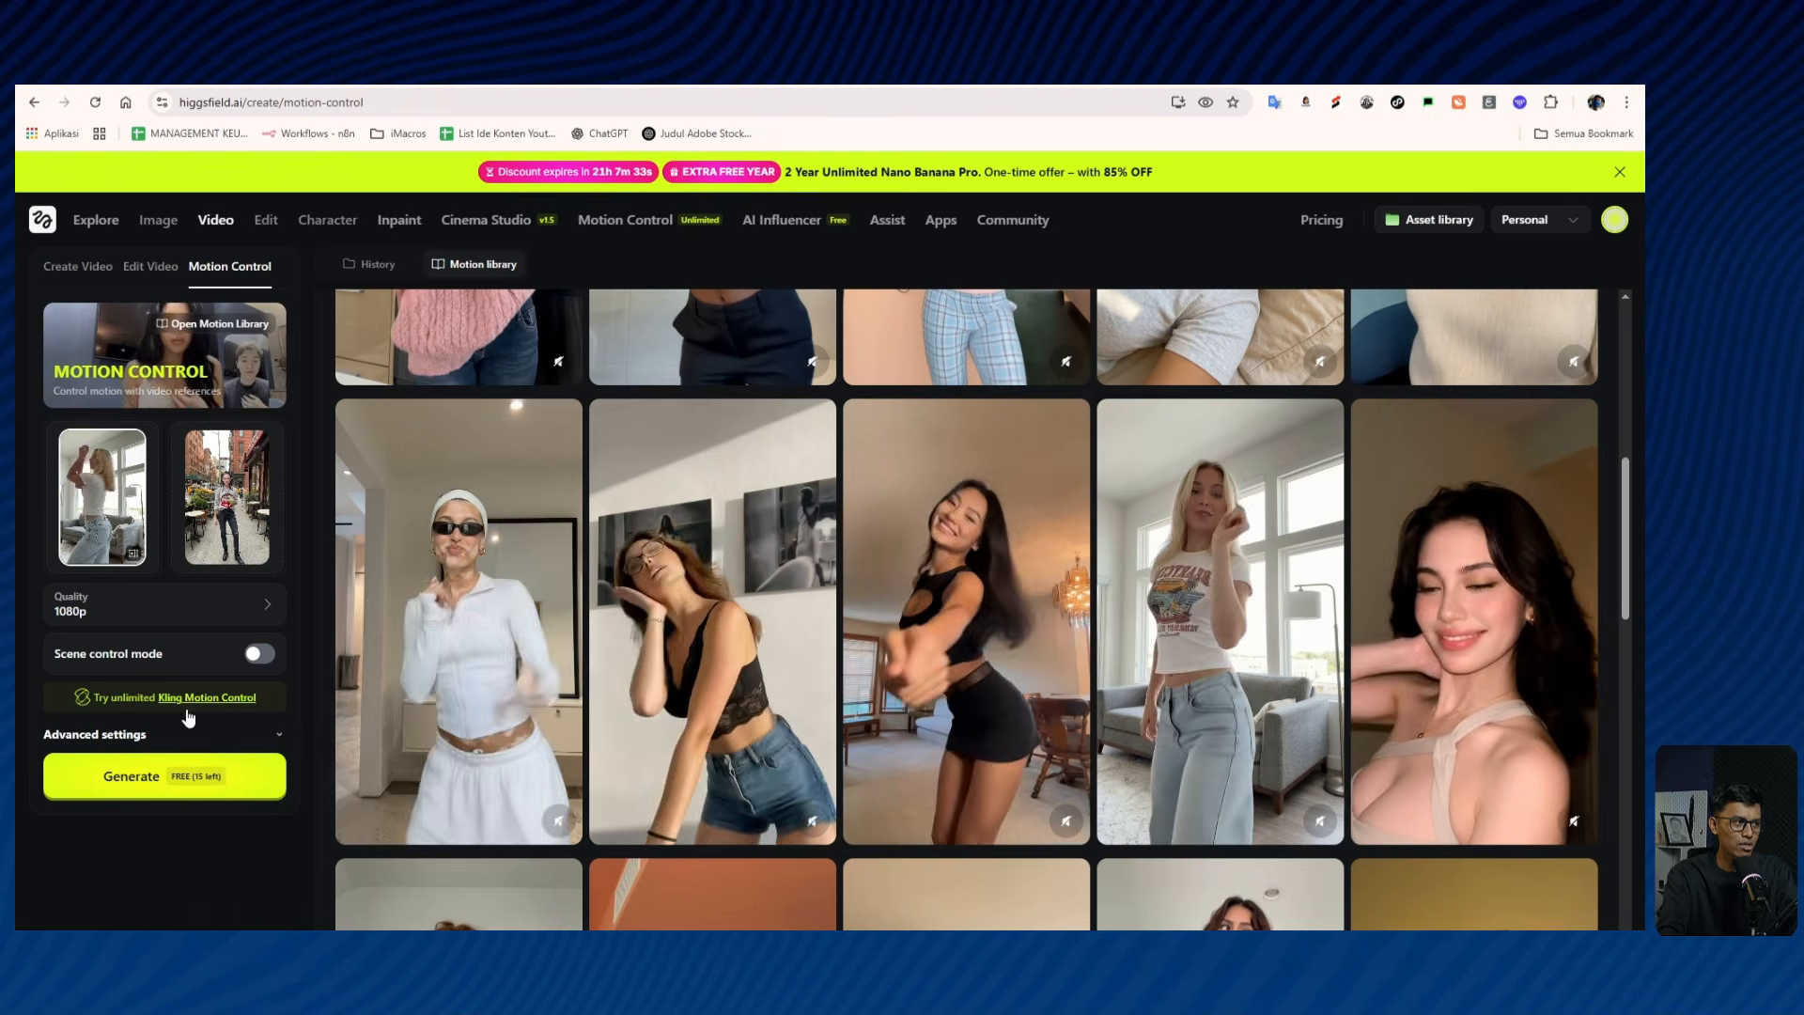
# Check the advanced prompt and orientation settings, collapse them, and generate the motion-controlled video.
pyautogui.click(217, 737)
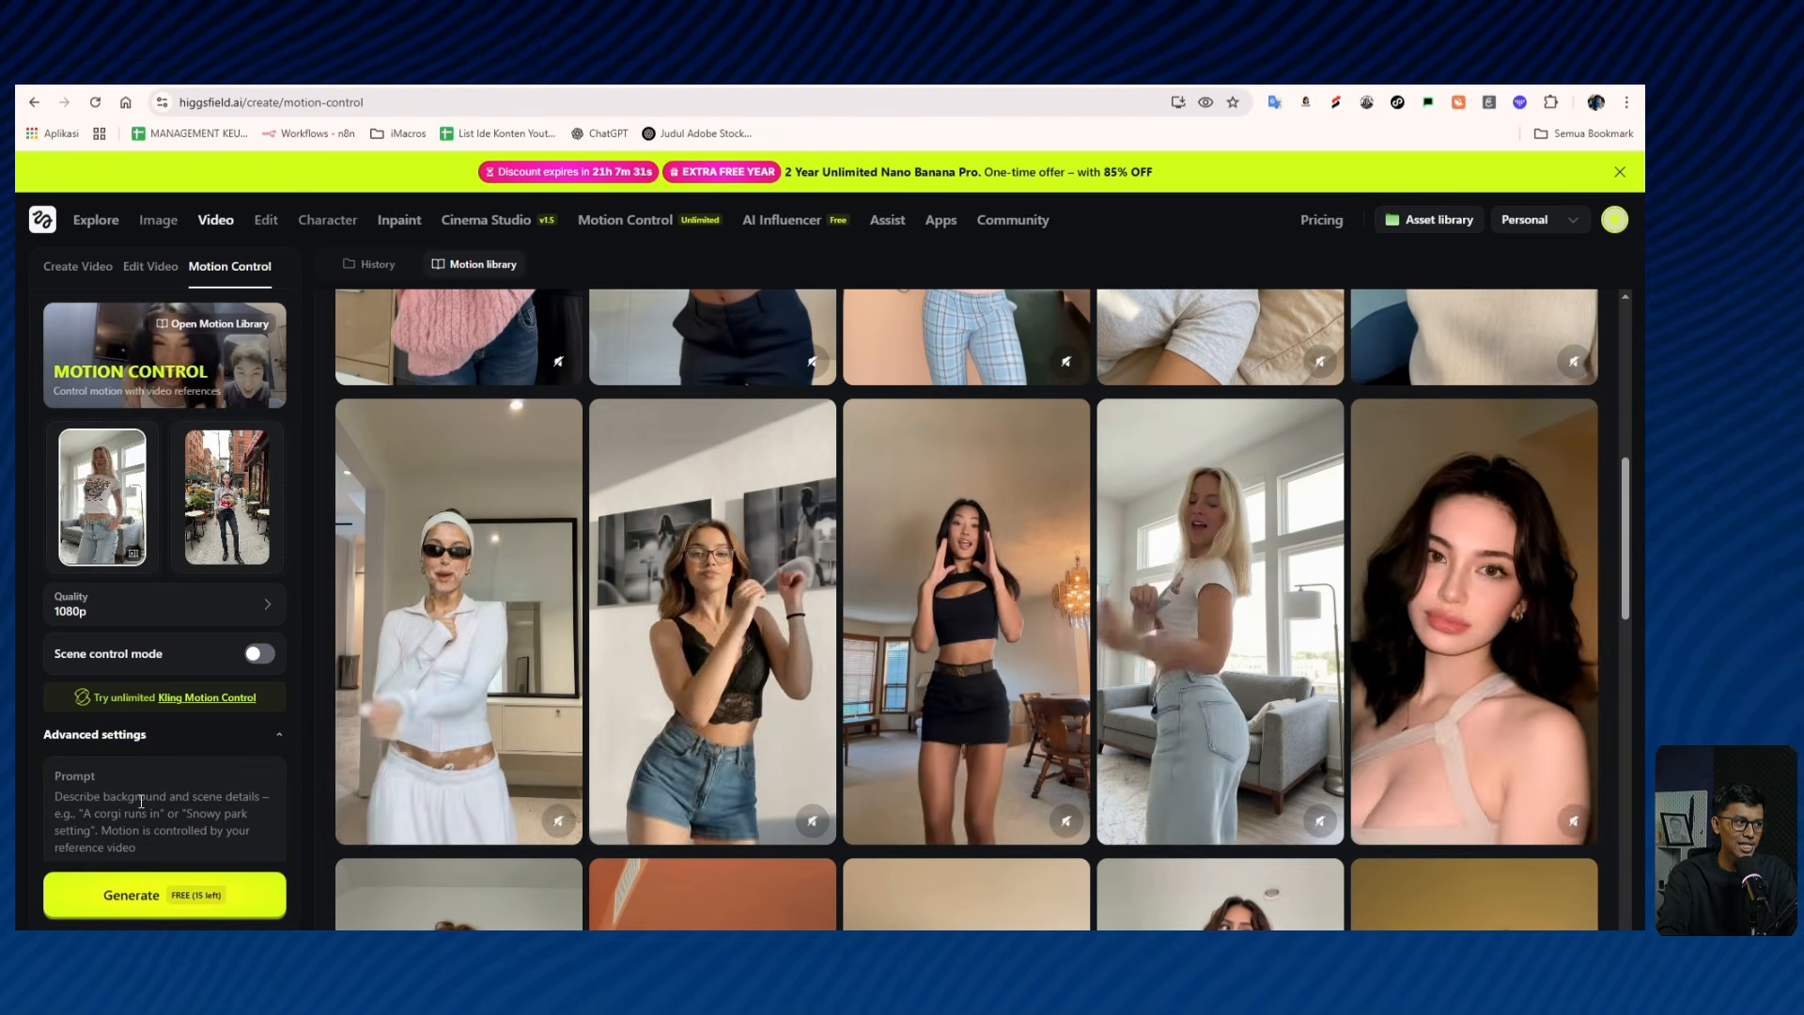
pyautogui.scroll(-2, 155, 780)
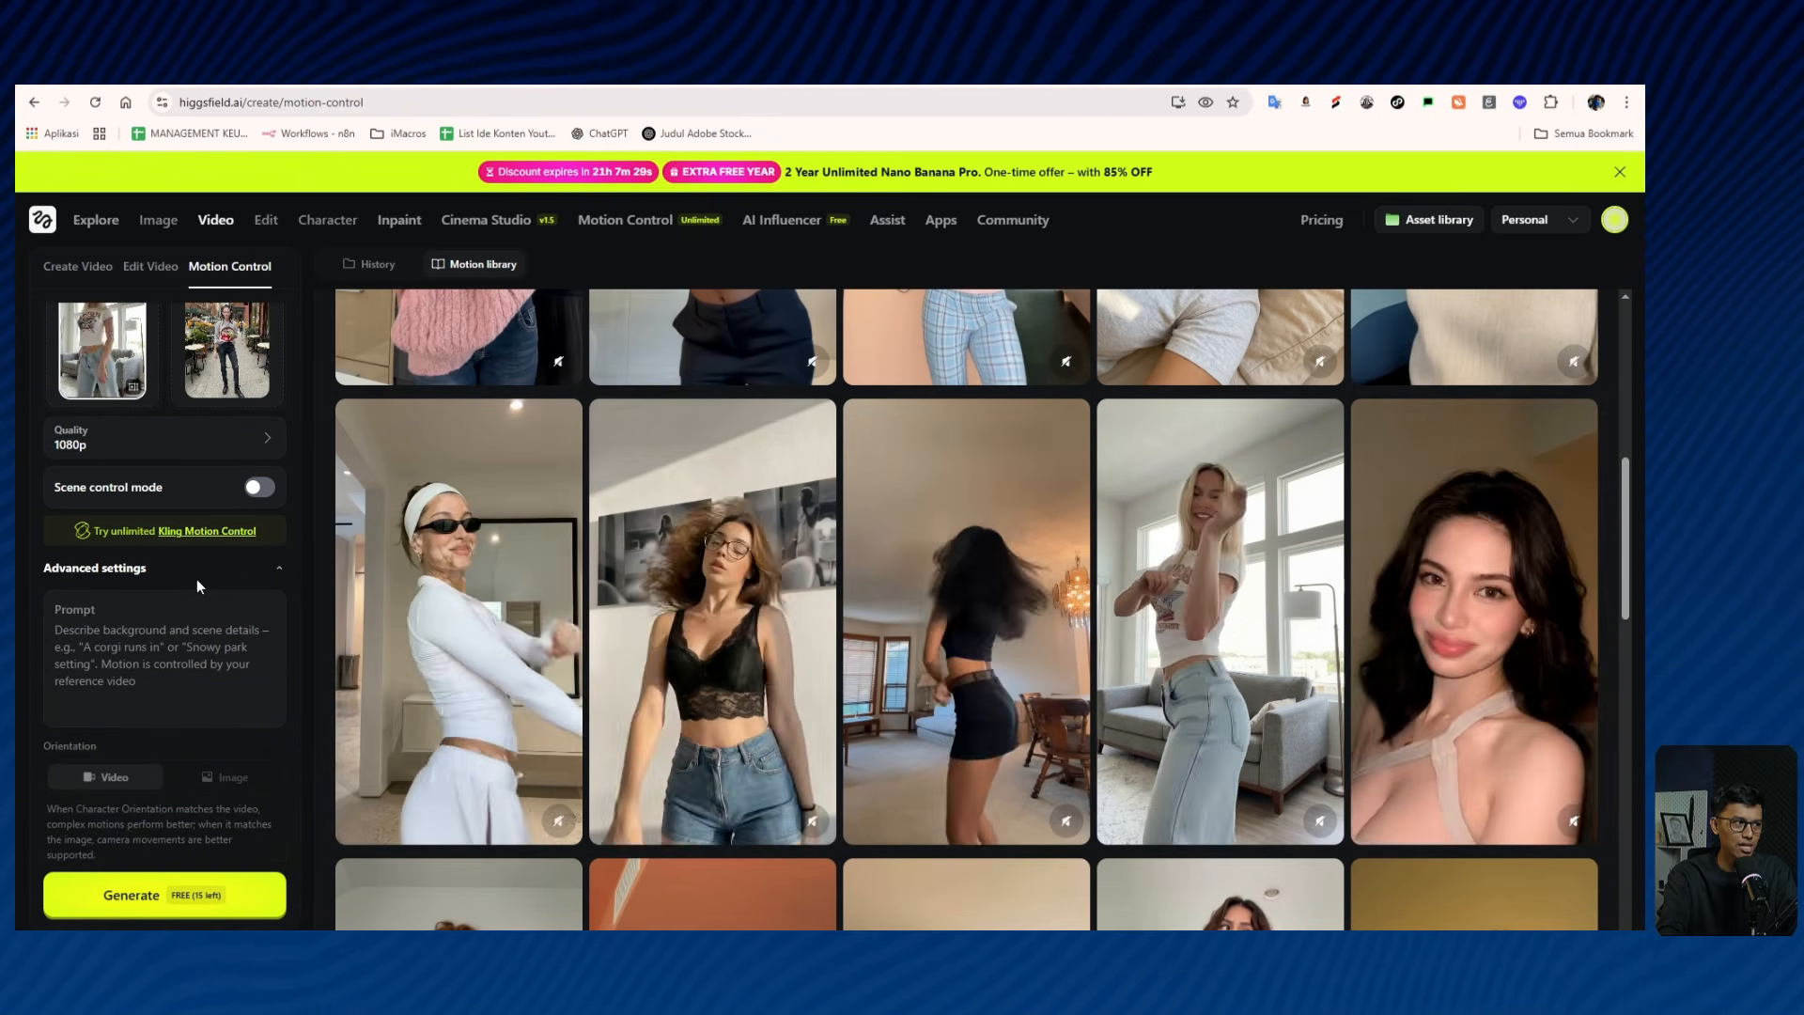
pyautogui.click(196, 571)
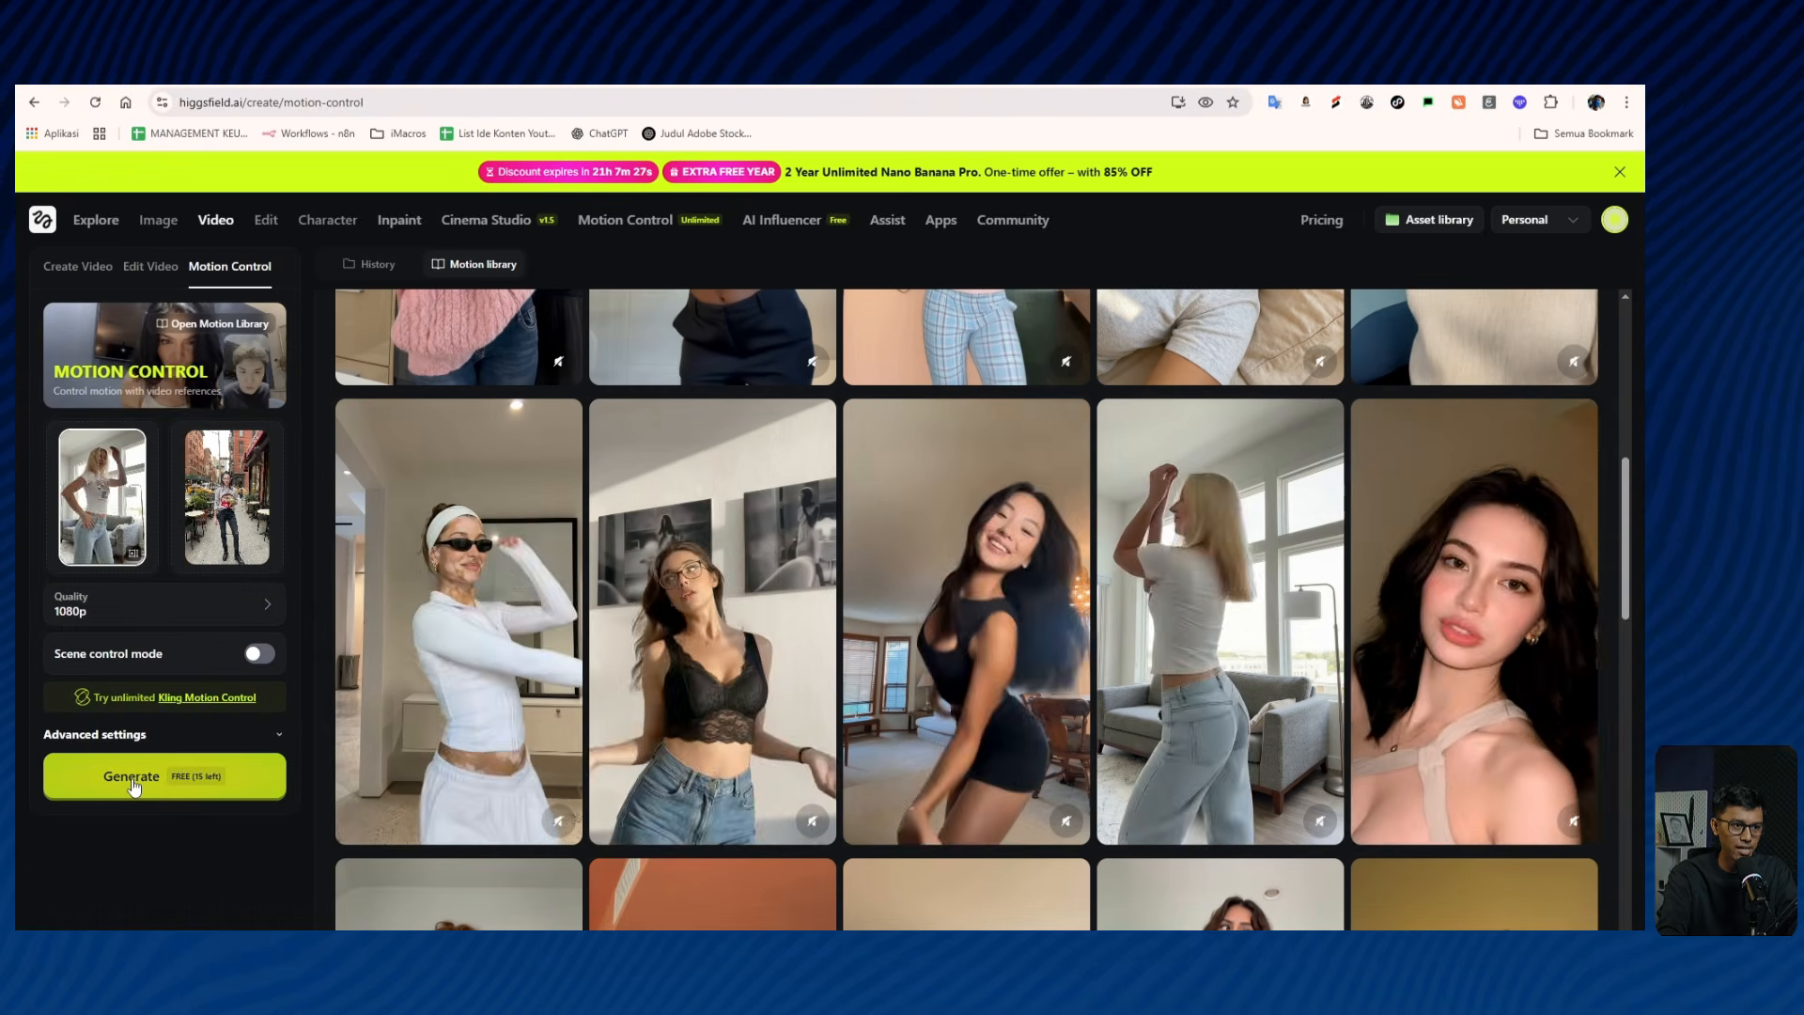
pyautogui.click(134, 782)
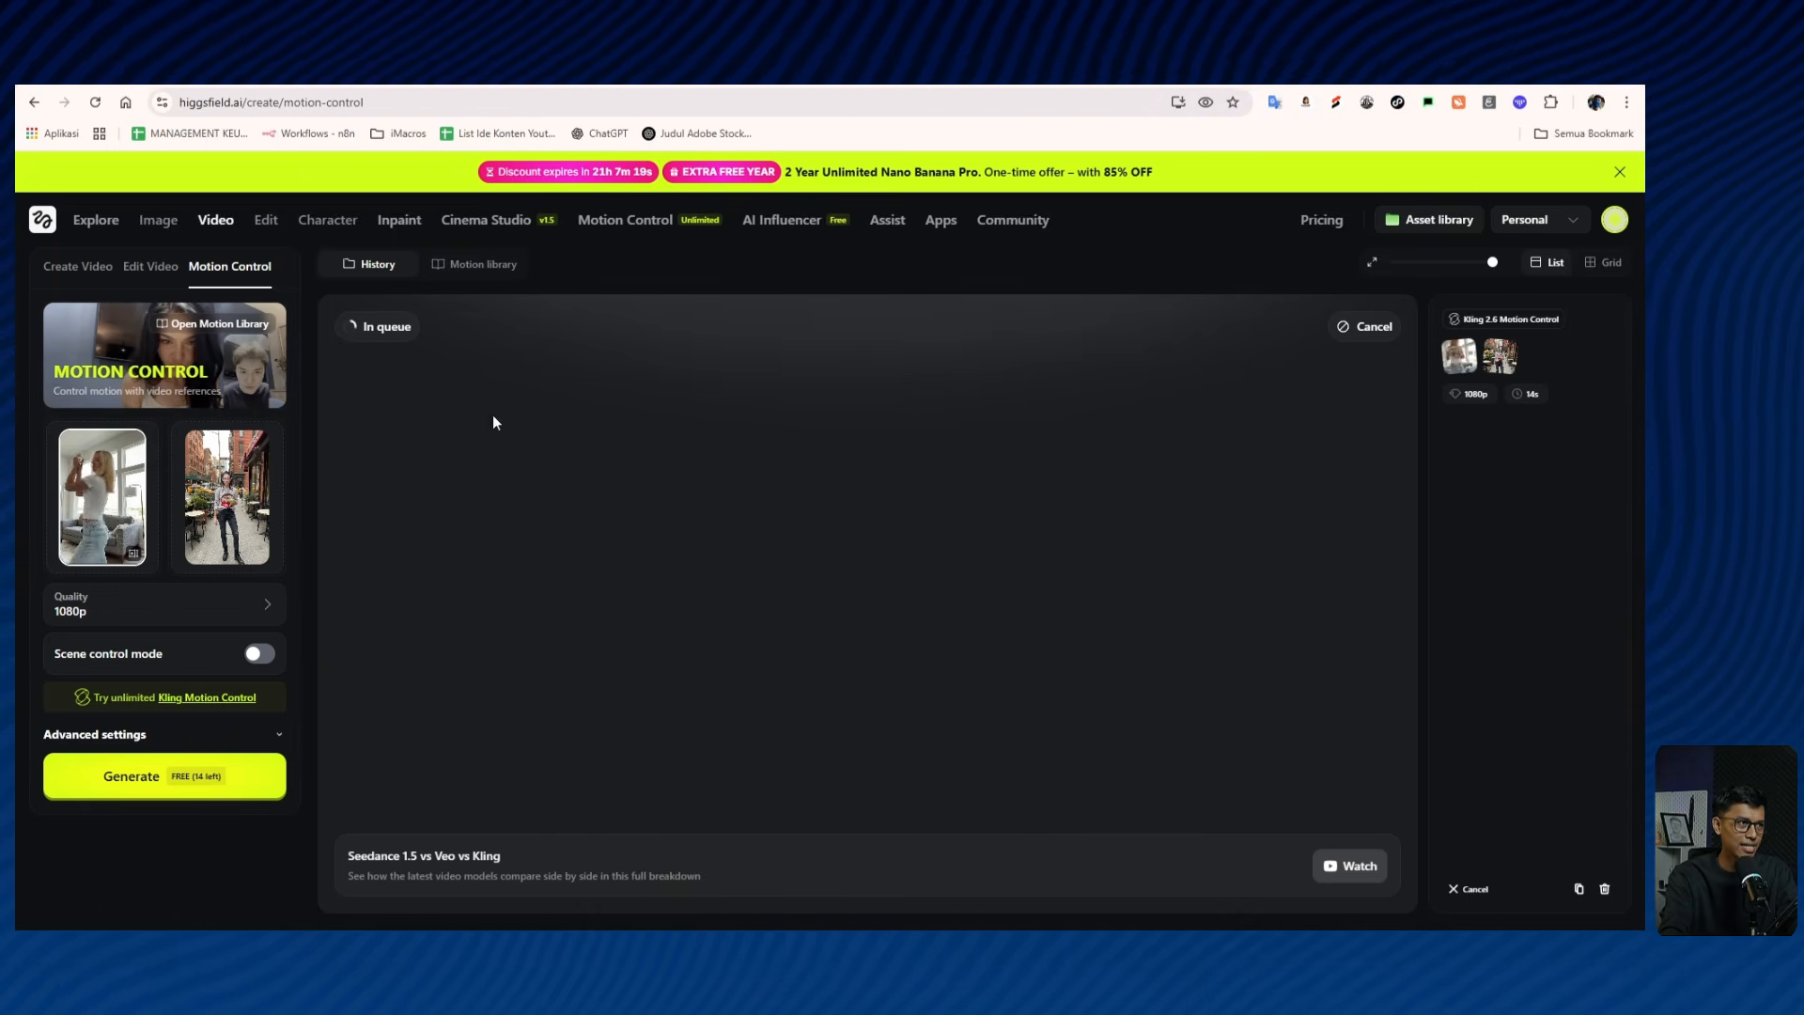
# Return to the AI Influencer studio and set the character type to Human, gender to Female and ethnicity to Asian.
pyautogui.click(783, 222)
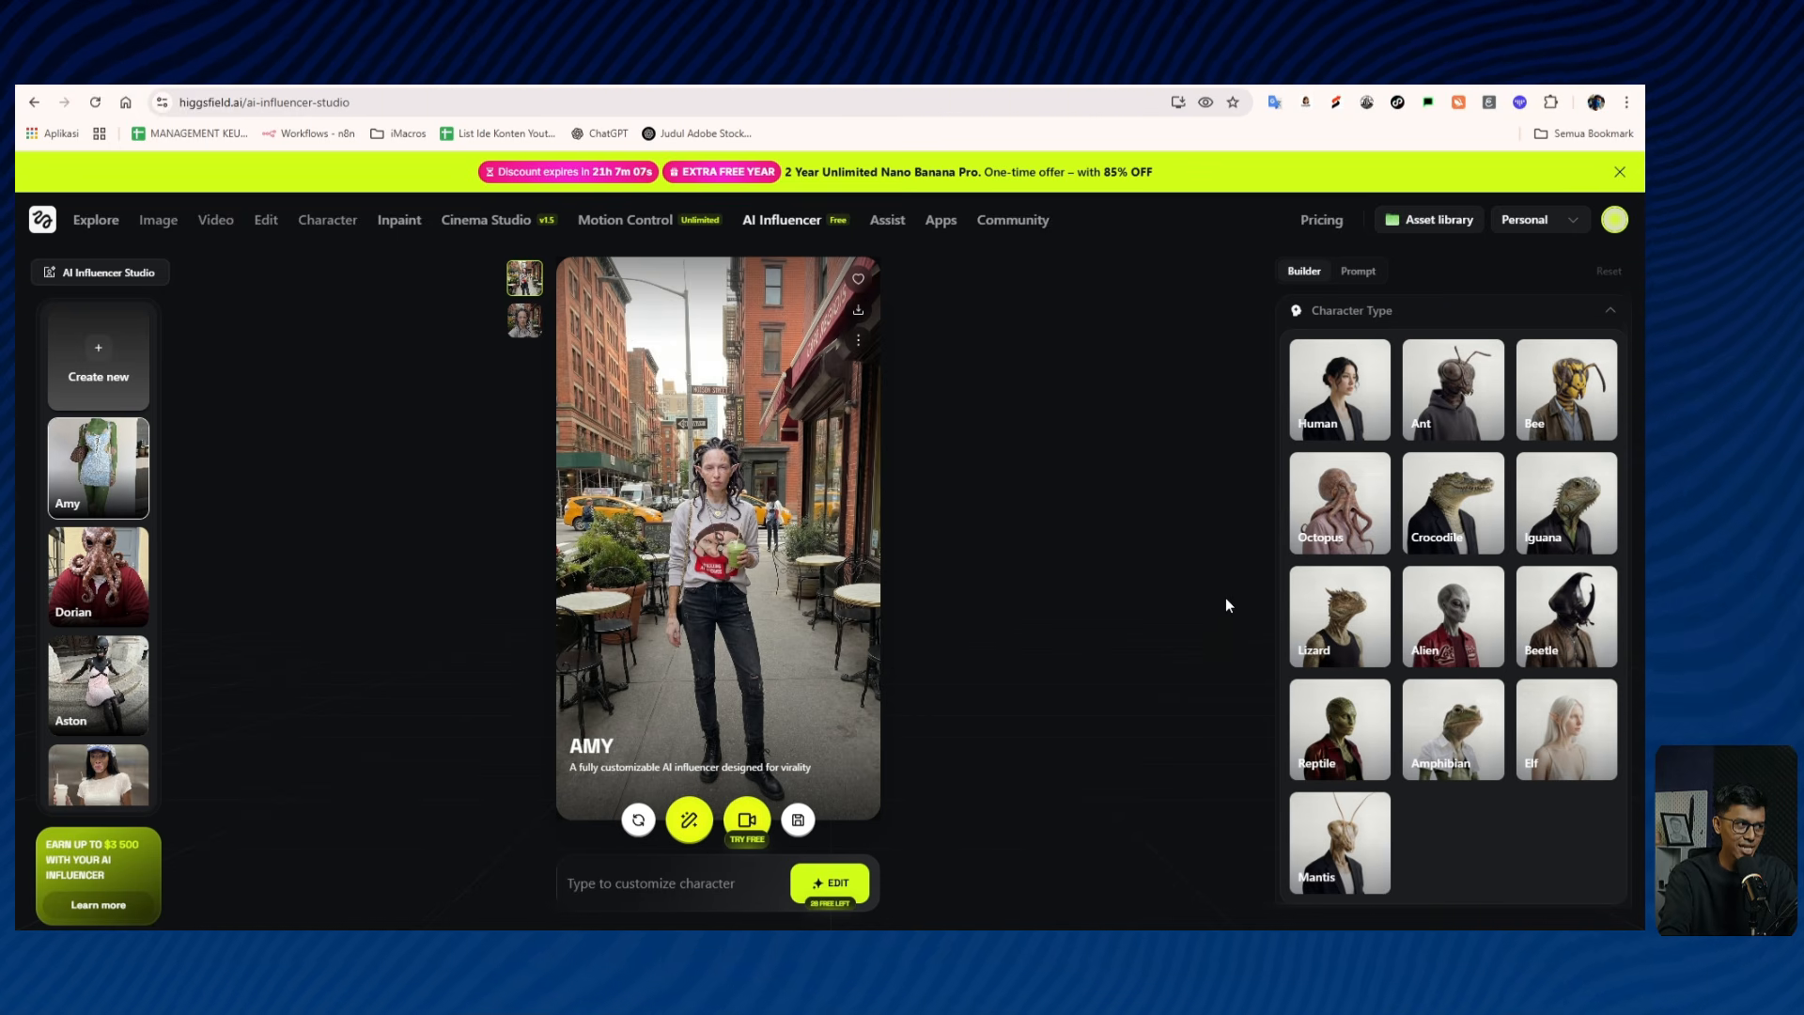
pyautogui.click(1343, 393)
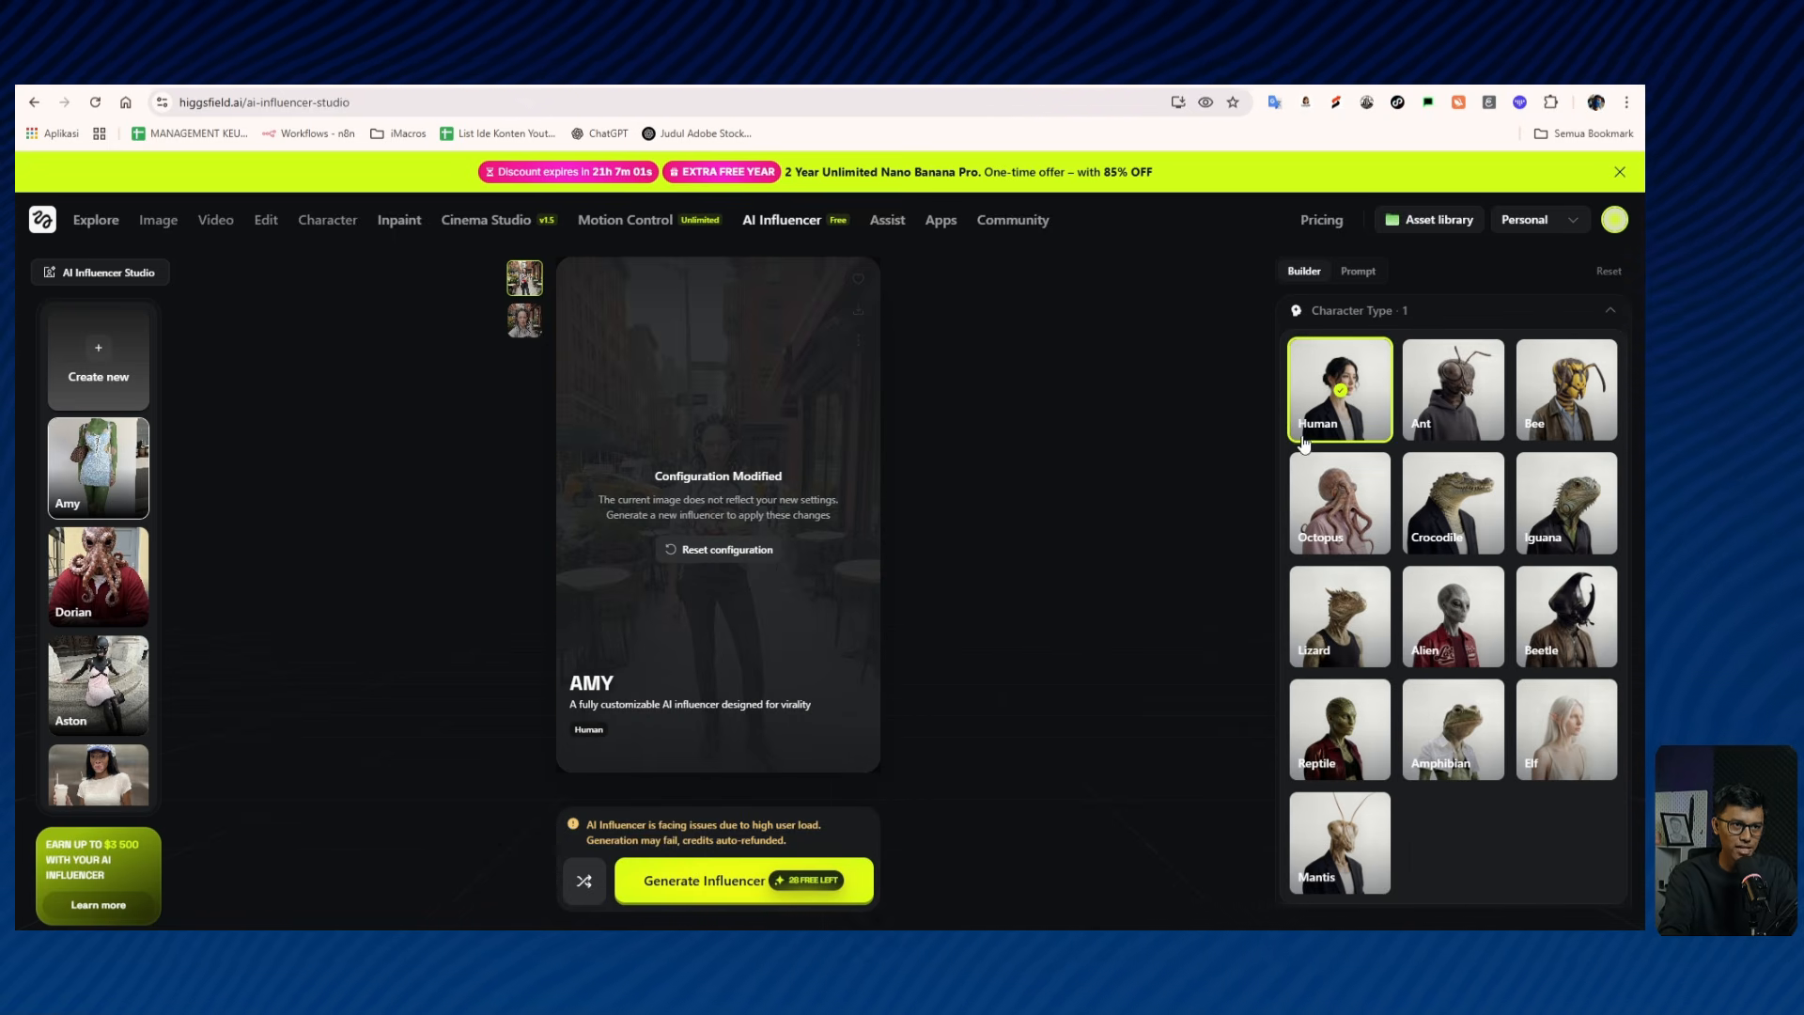
pyautogui.scroll(-3, 1320, 486)
pyautogui.scroll(-2, 1320, 499)
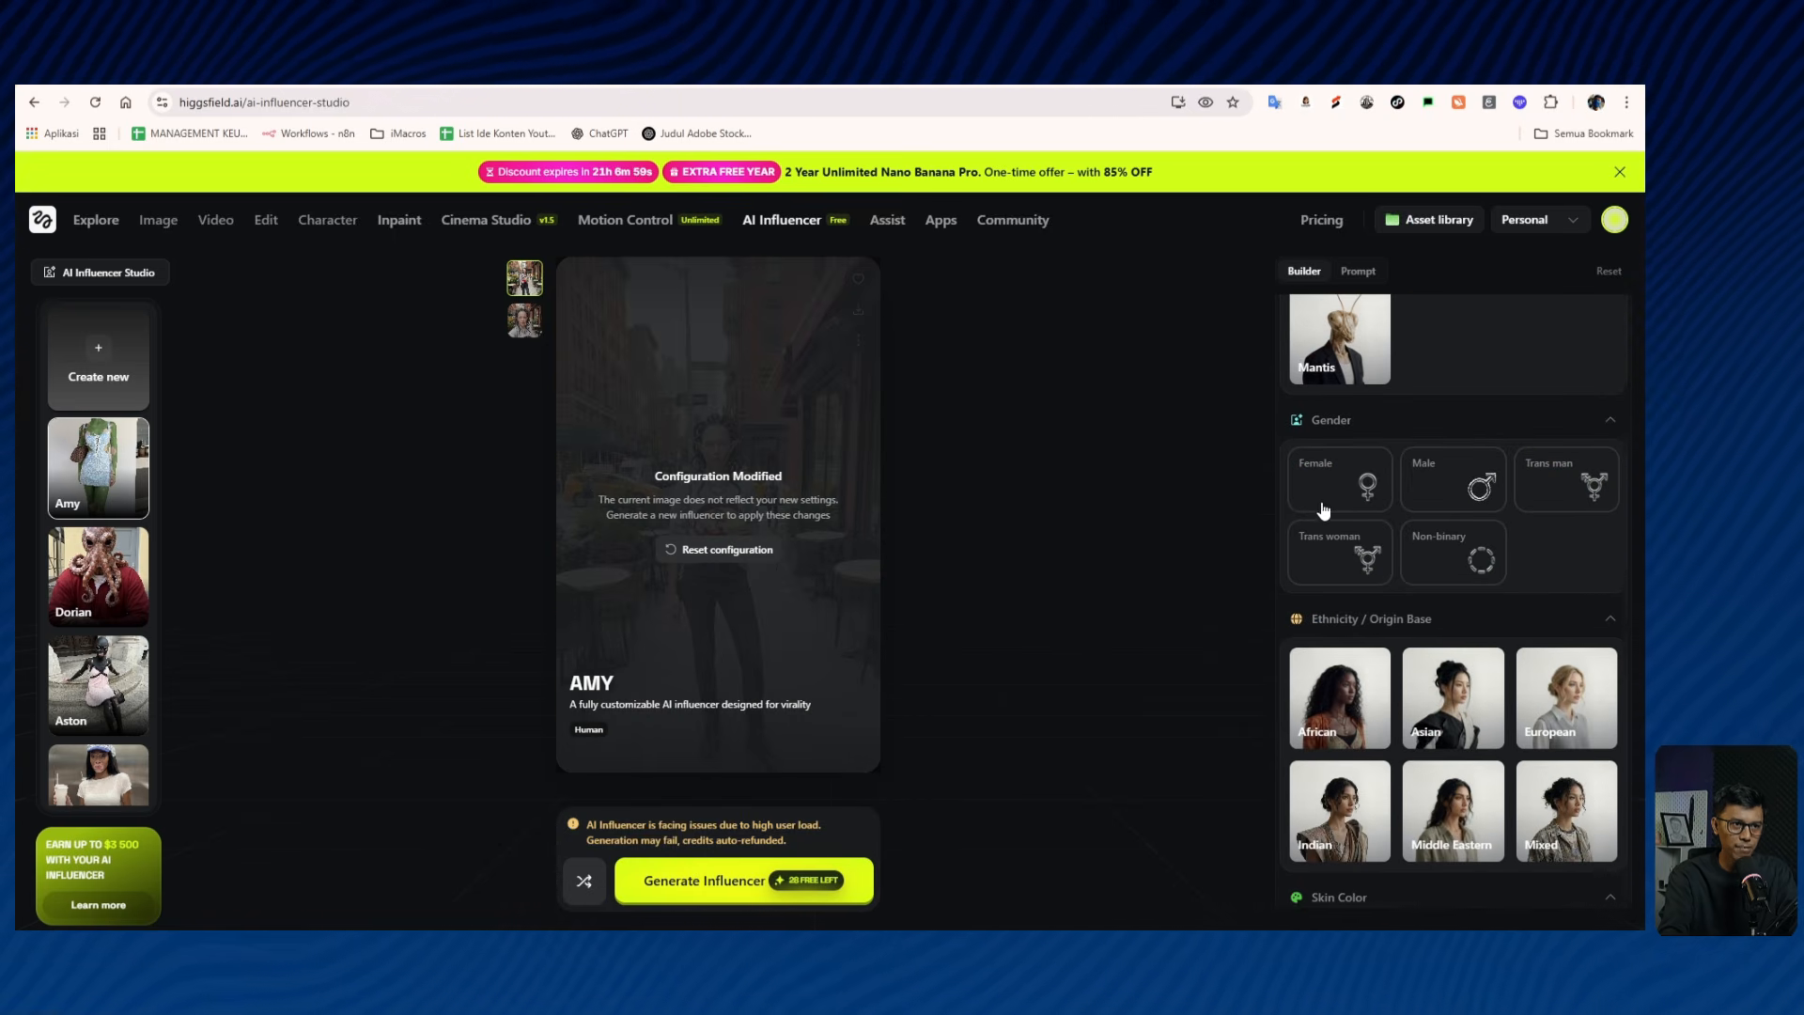
pyautogui.click(1337, 495)
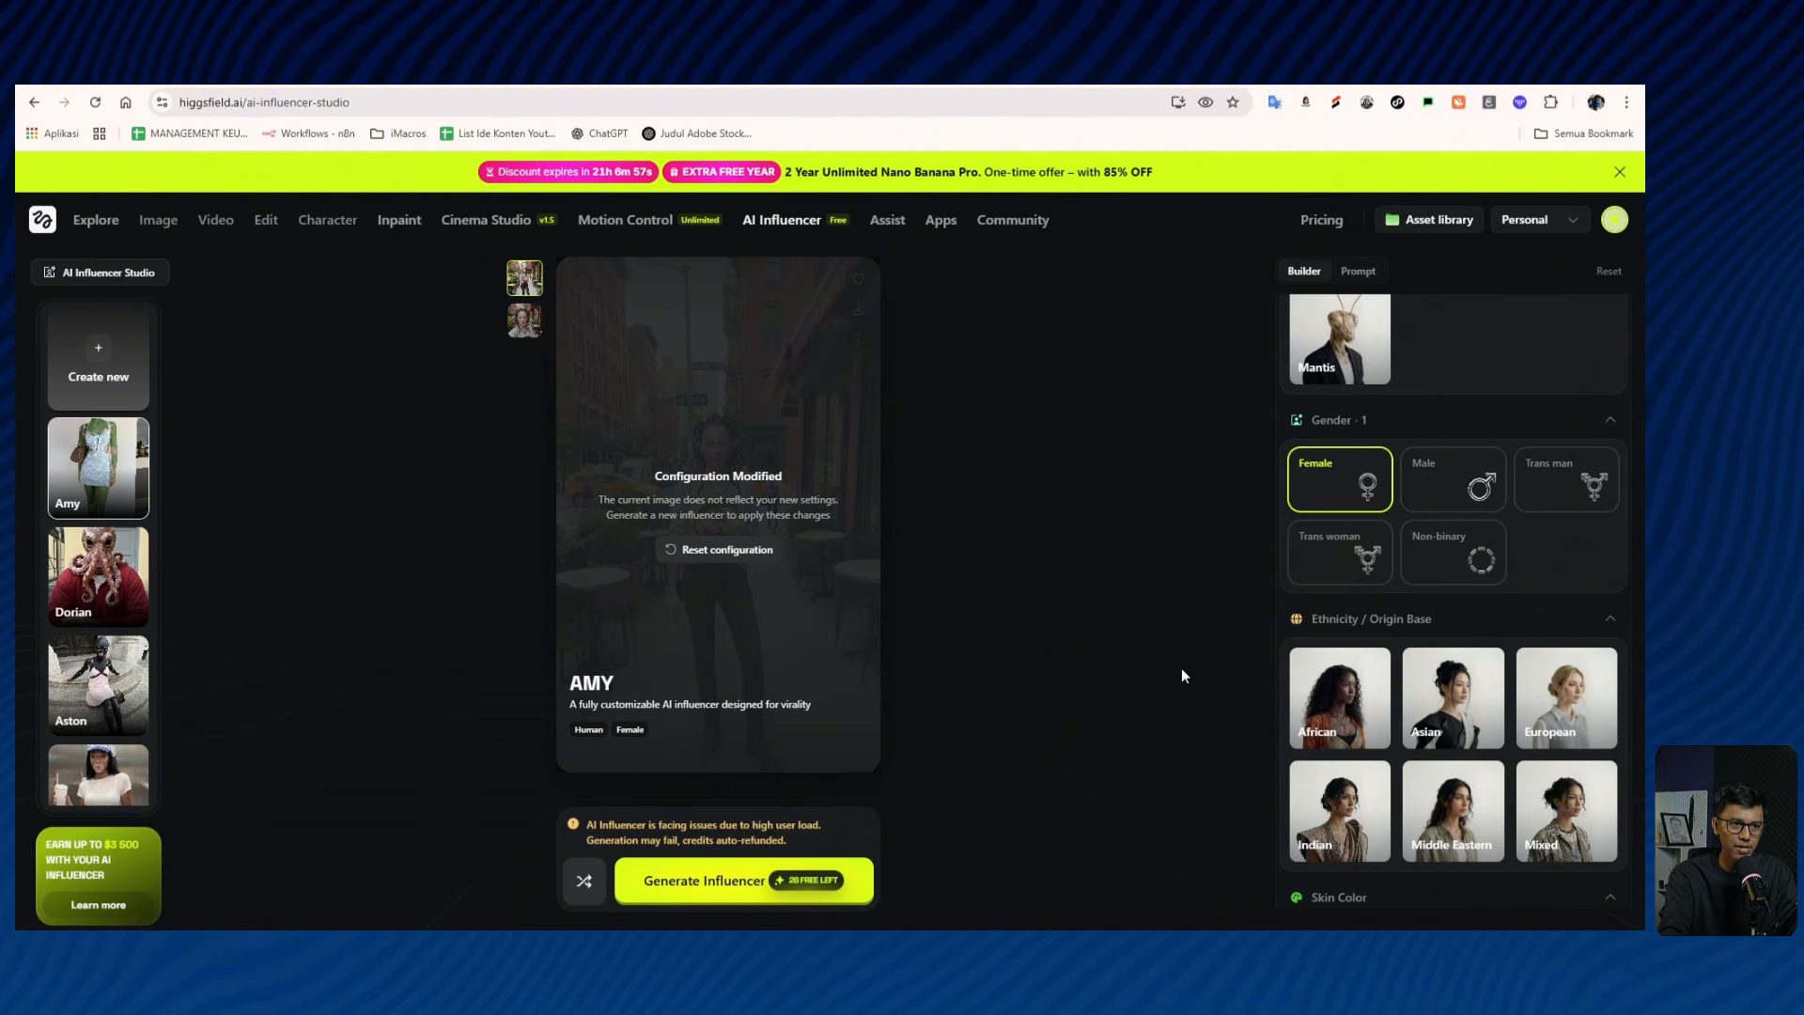
pyautogui.click(1444, 723)
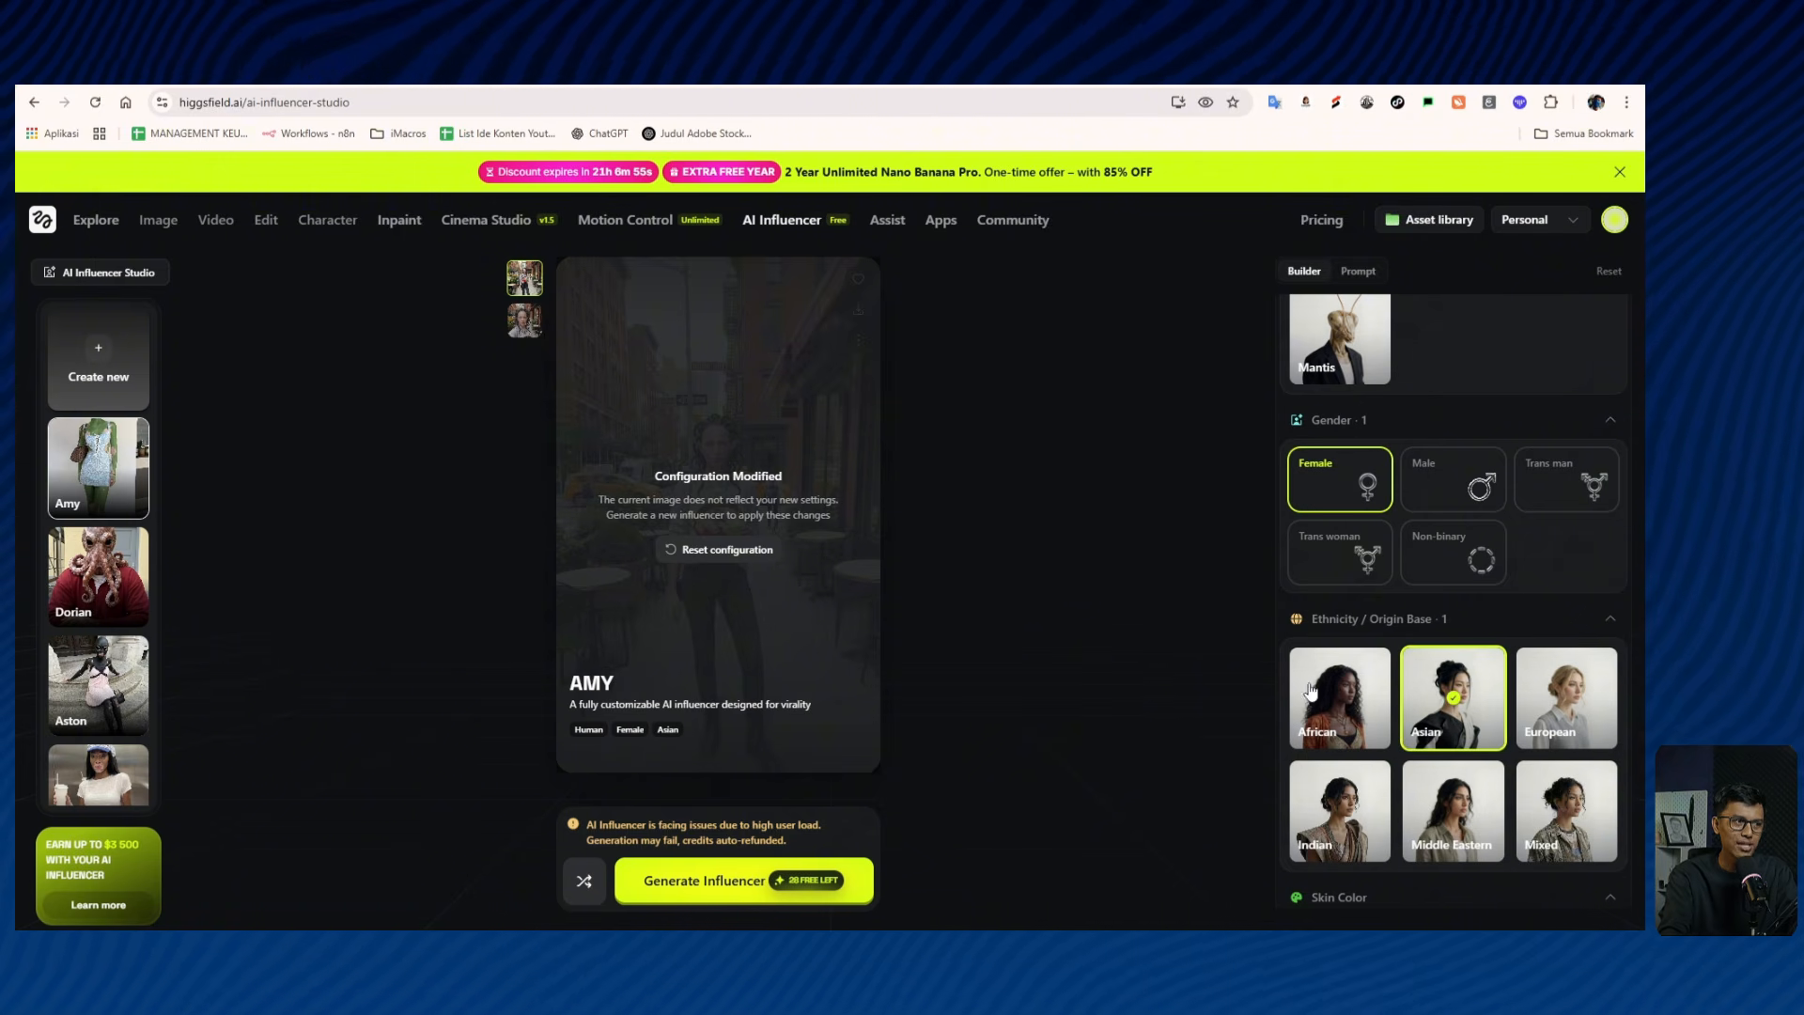
# Set the skin color to White, the eye color to Purple and the skin condition to Freckles.
pyautogui.scroll(-5, 1311, 693)
pyautogui.click(1454, 526)
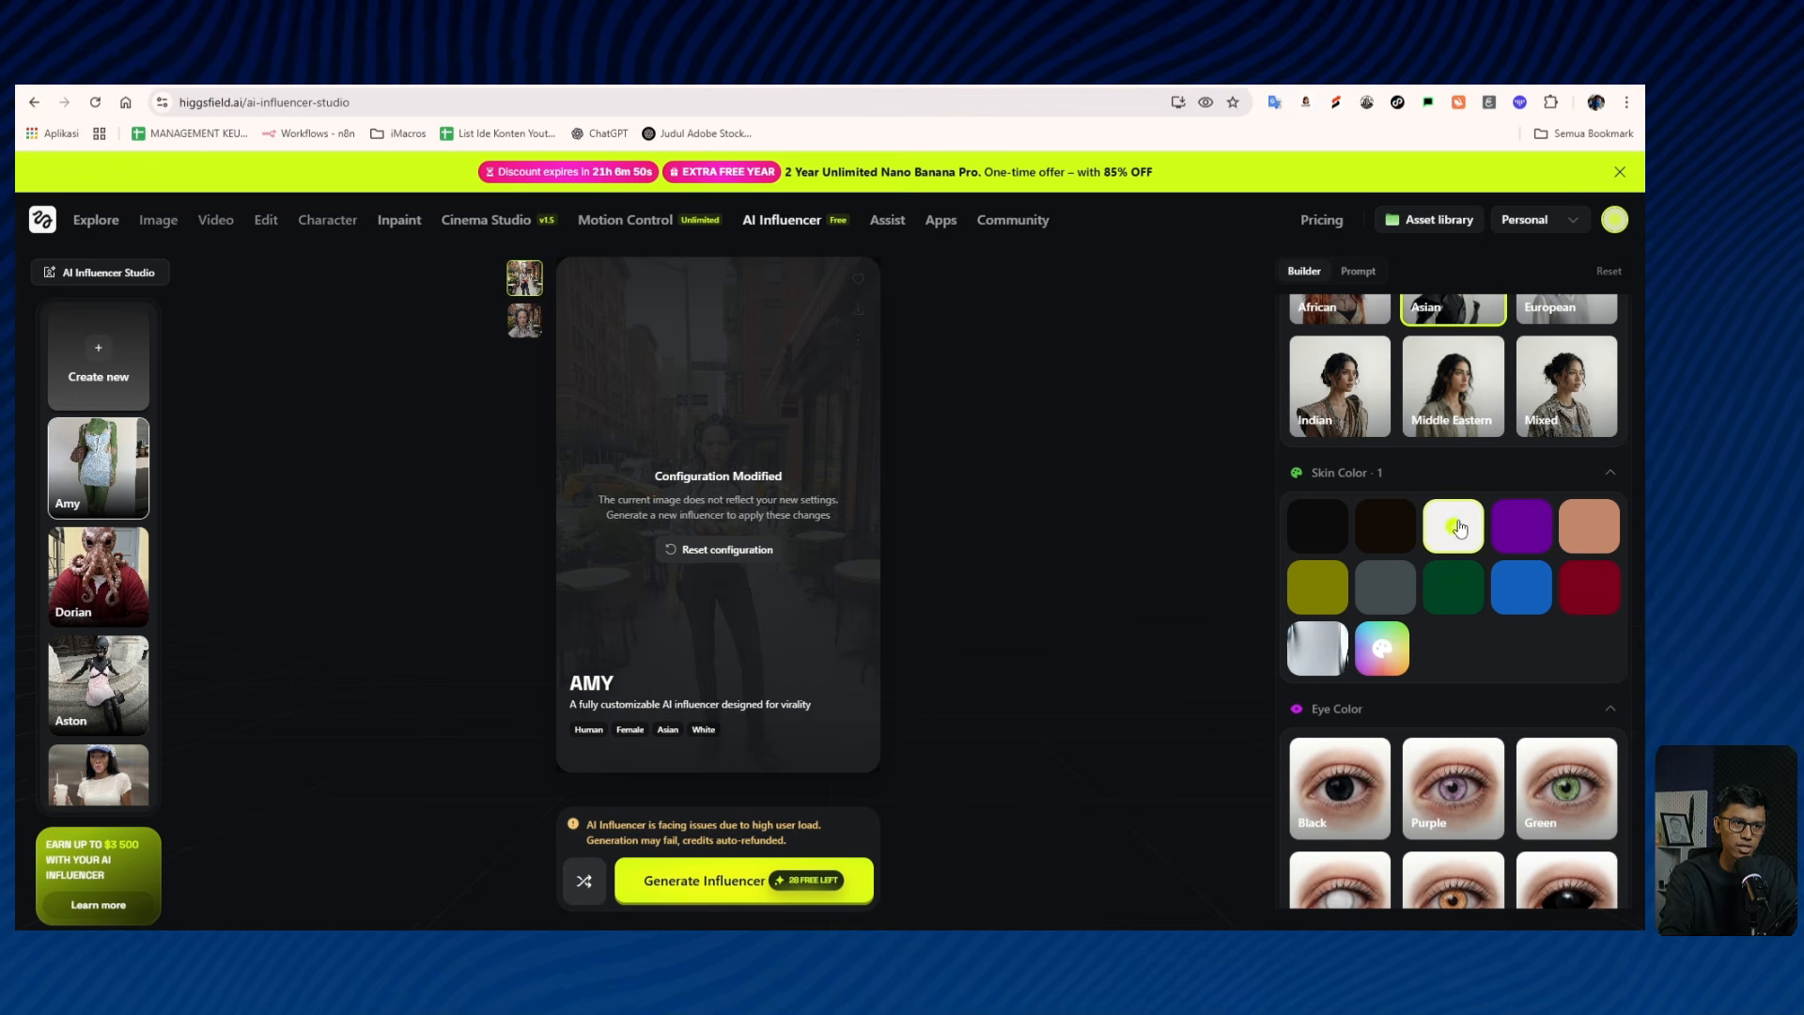
pyautogui.scroll(-3, 1428, 560)
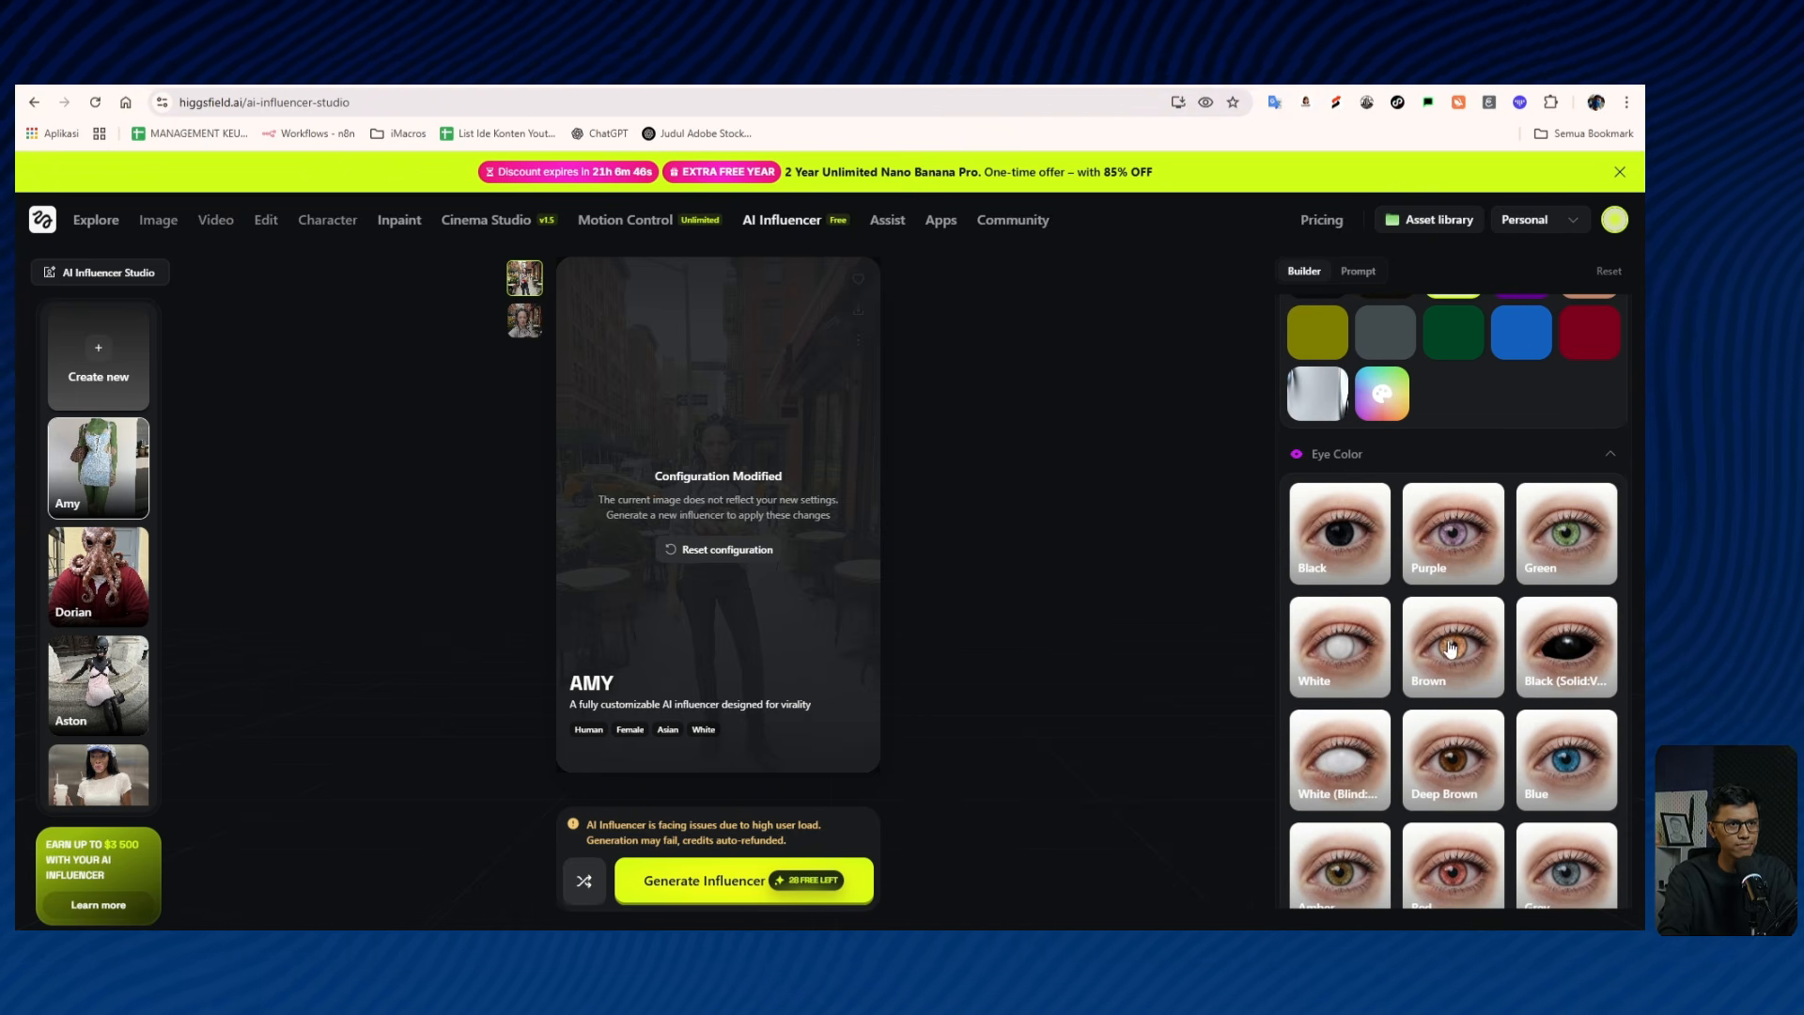
pyautogui.click(1455, 561)
pyautogui.scroll(-5, 1364, 587)
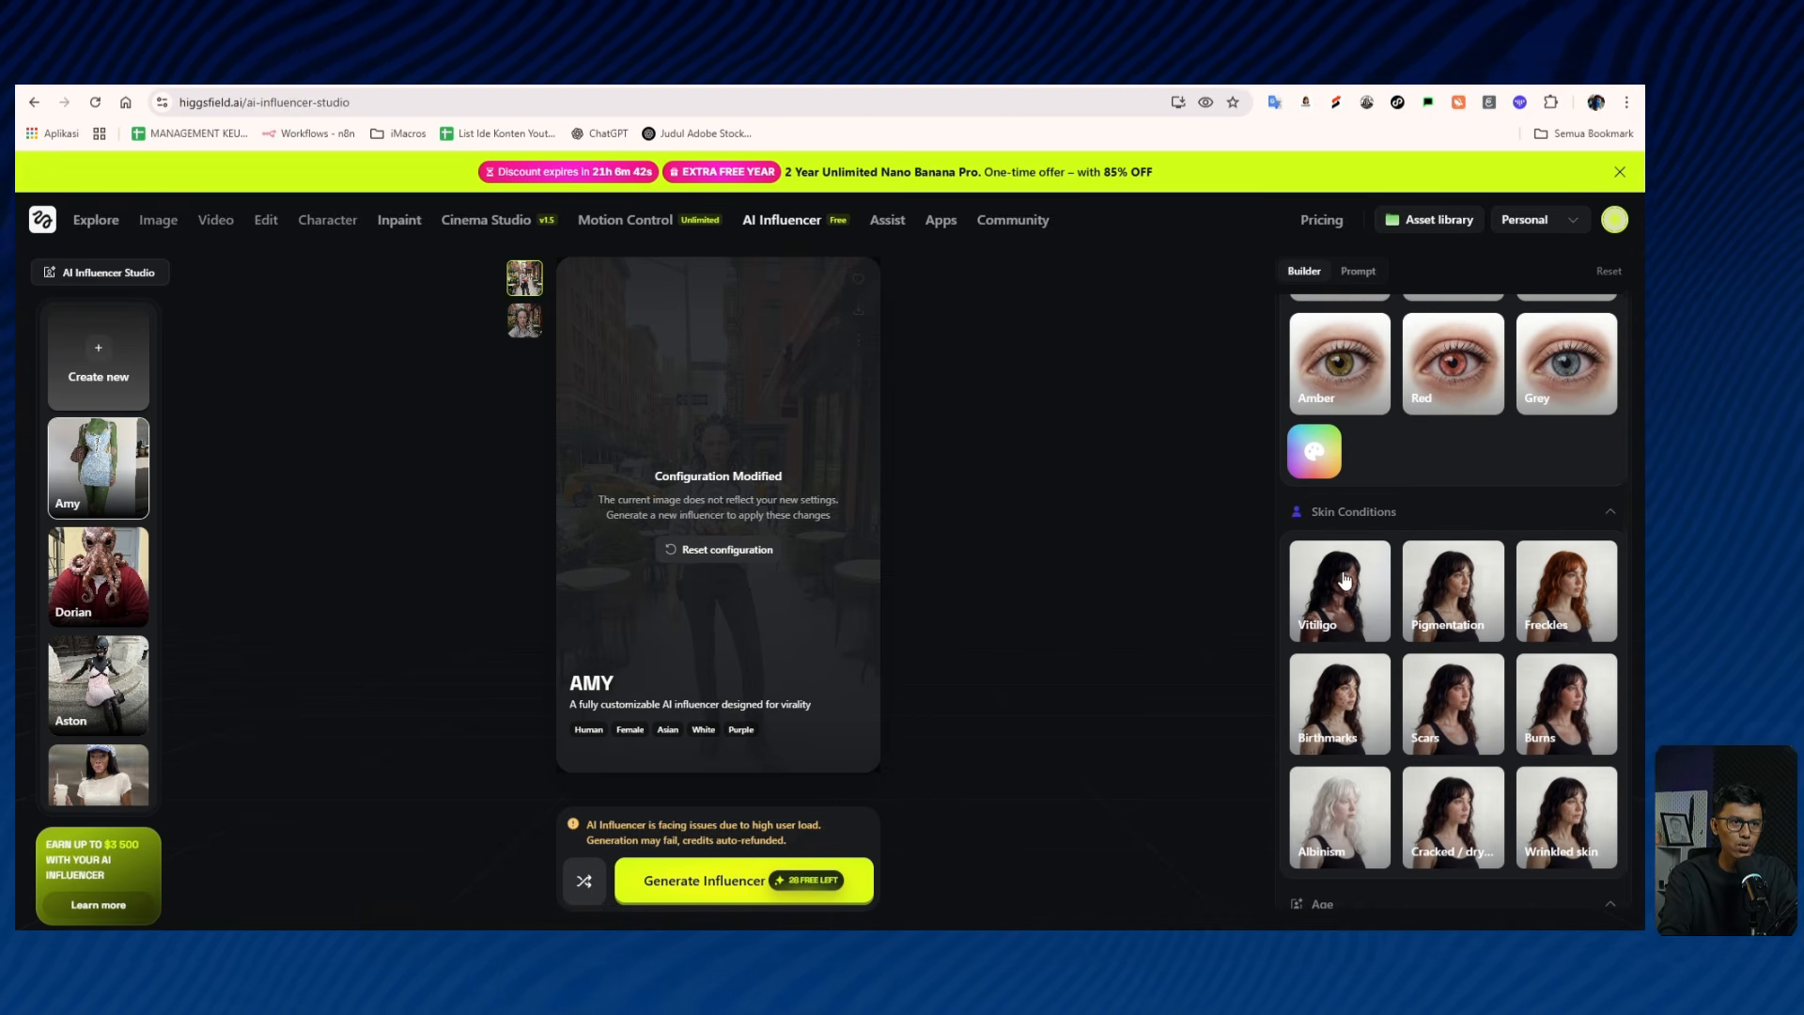
pyautogui.click(1564, 602)
# Turn off the advanced settings and generate the new influencer.
pyautogui.scroll(-5, 1461, 607)
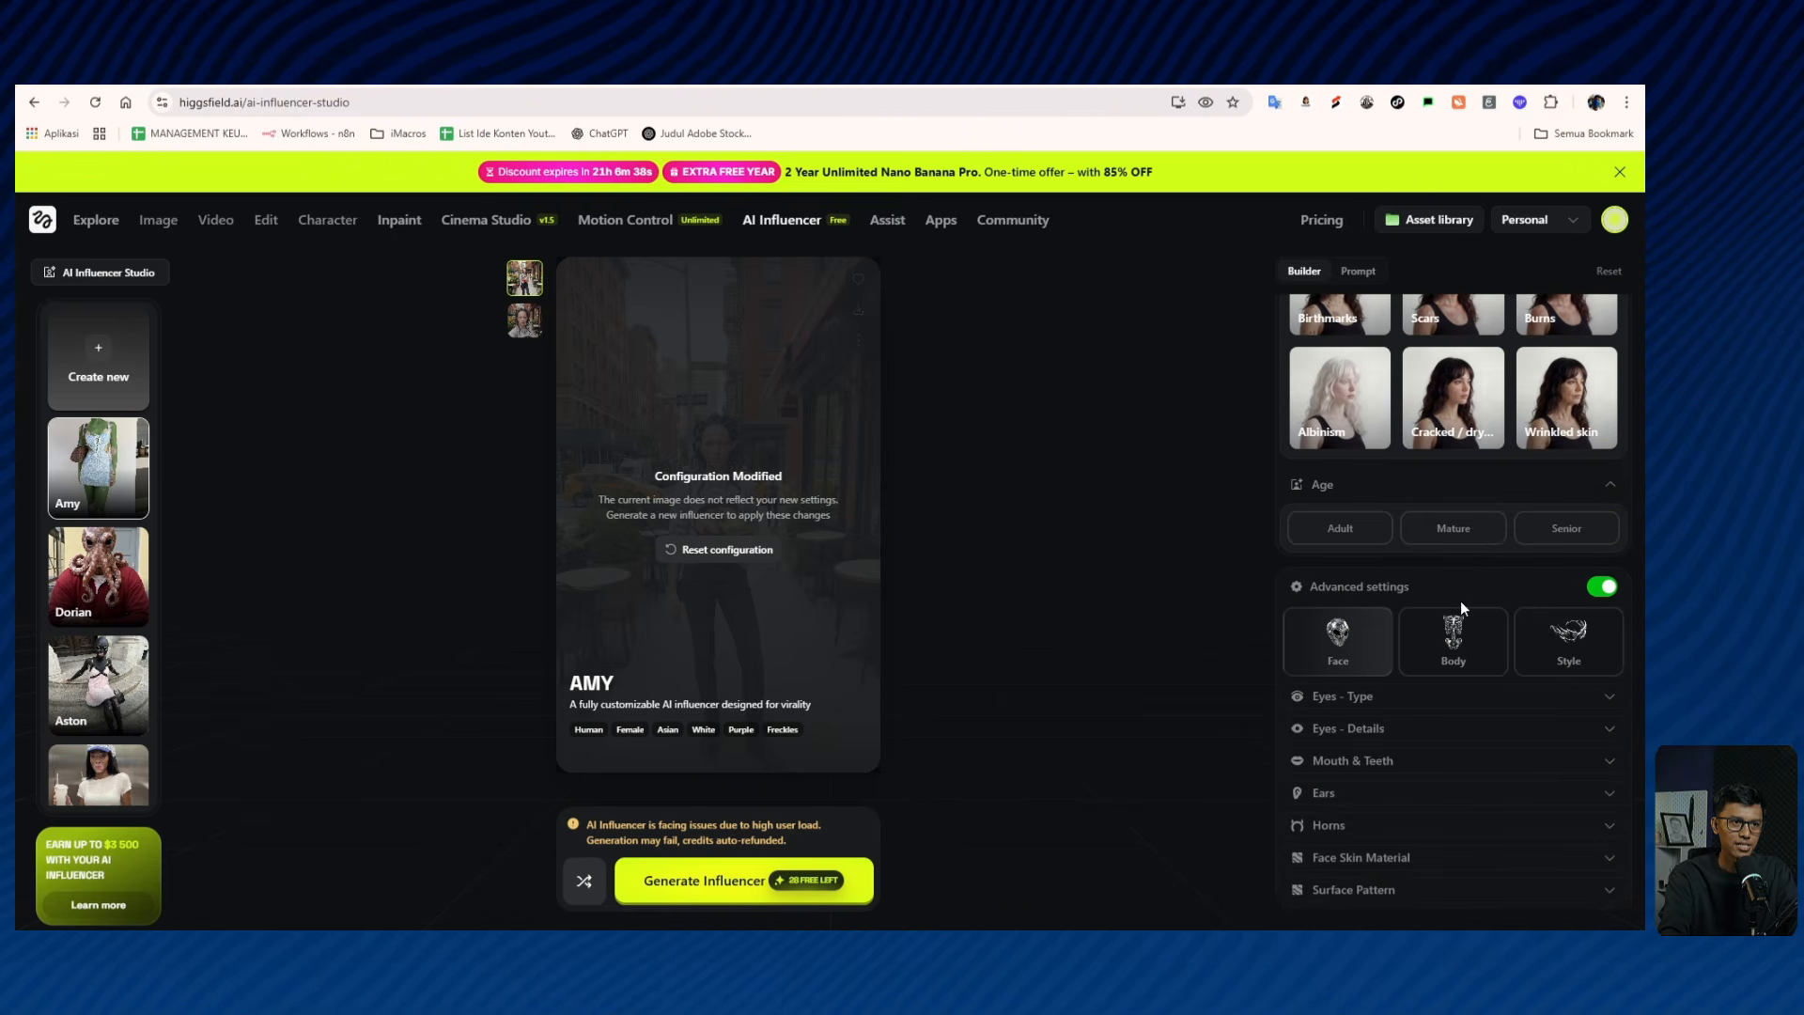
pyautogui.click(1603, 587)
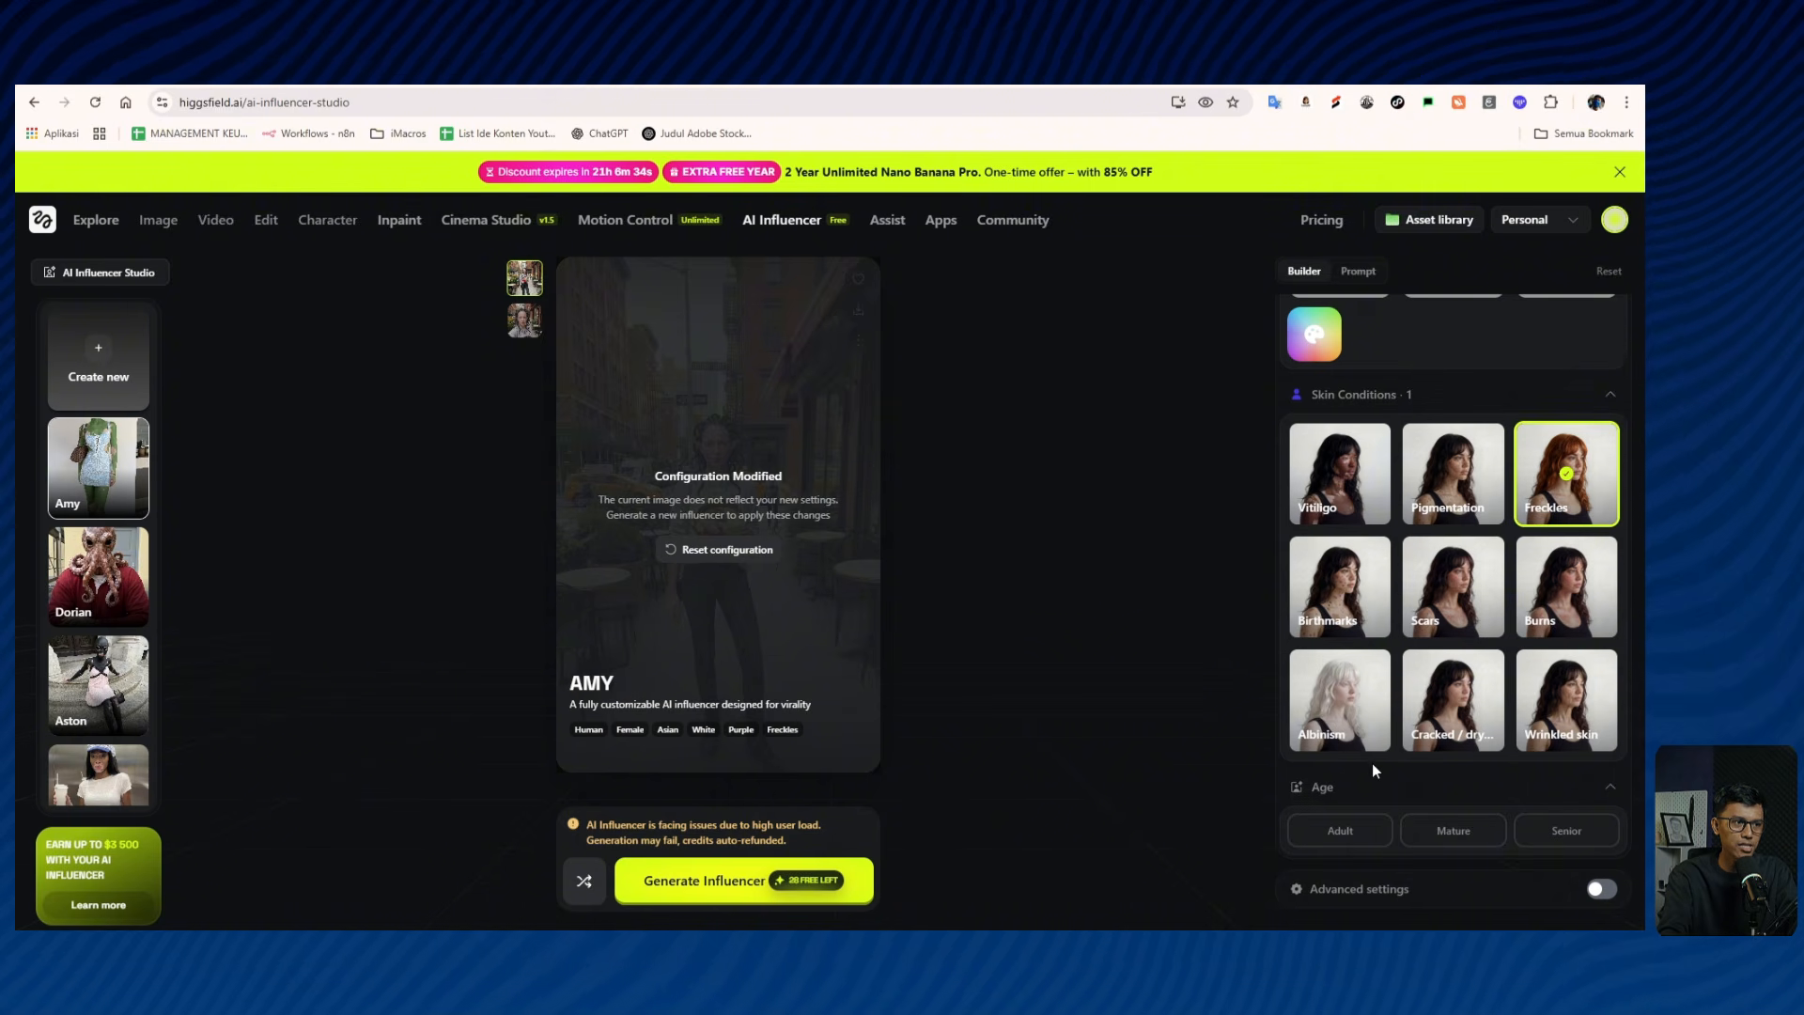
pyautogui.click(693, 887)
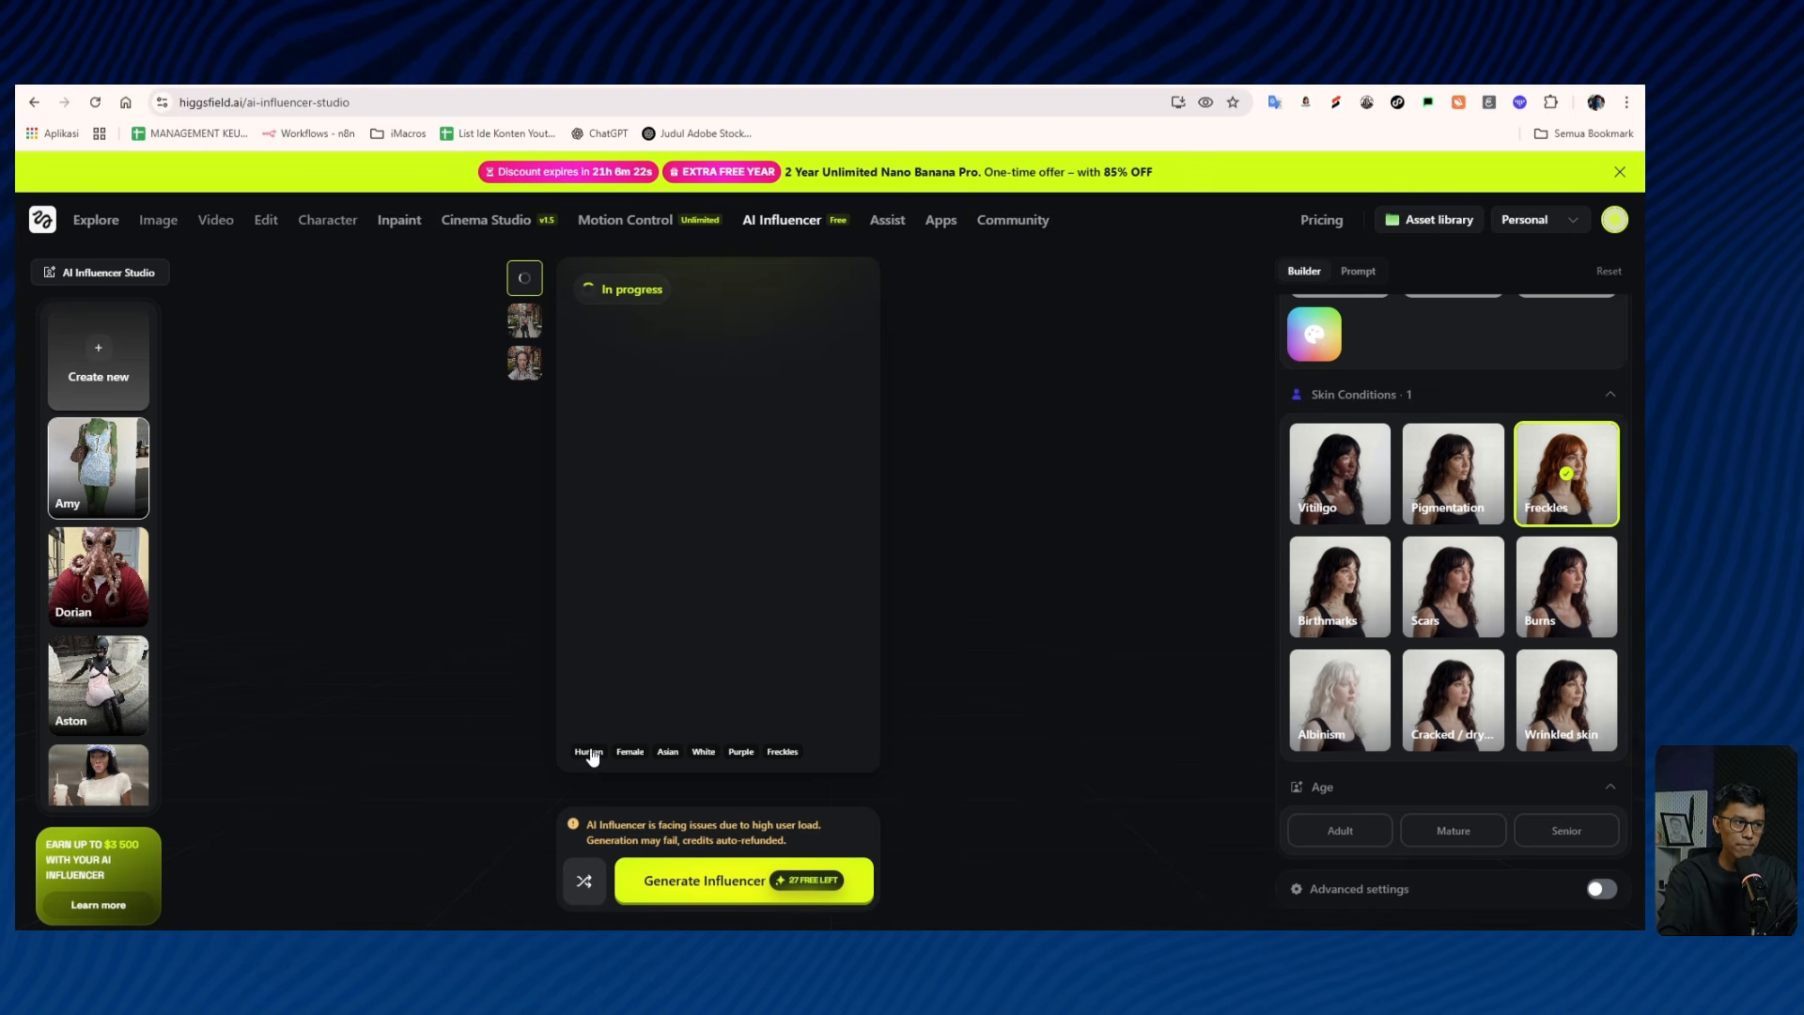
pyautogui.moveTo(590, 761)
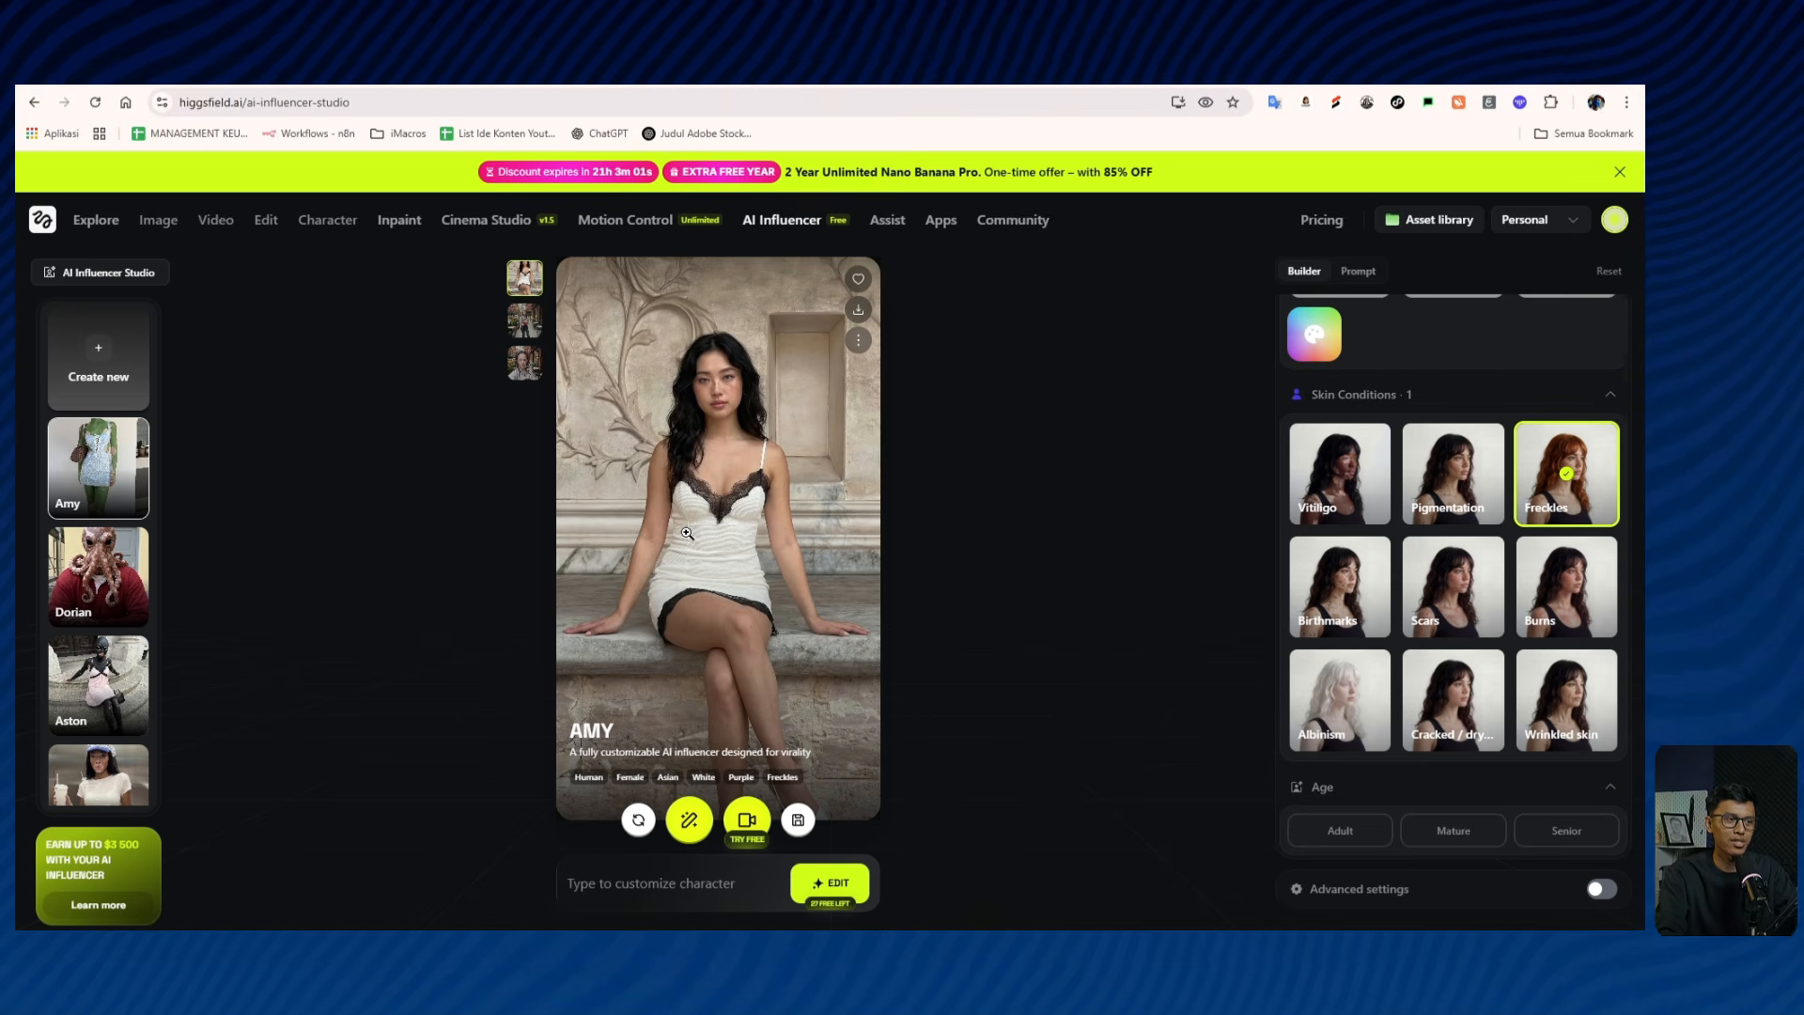
# Edit the generated influencer with the prompt "model berdiri dengan kamera medium close up".
pyautogui.click(664, 894)
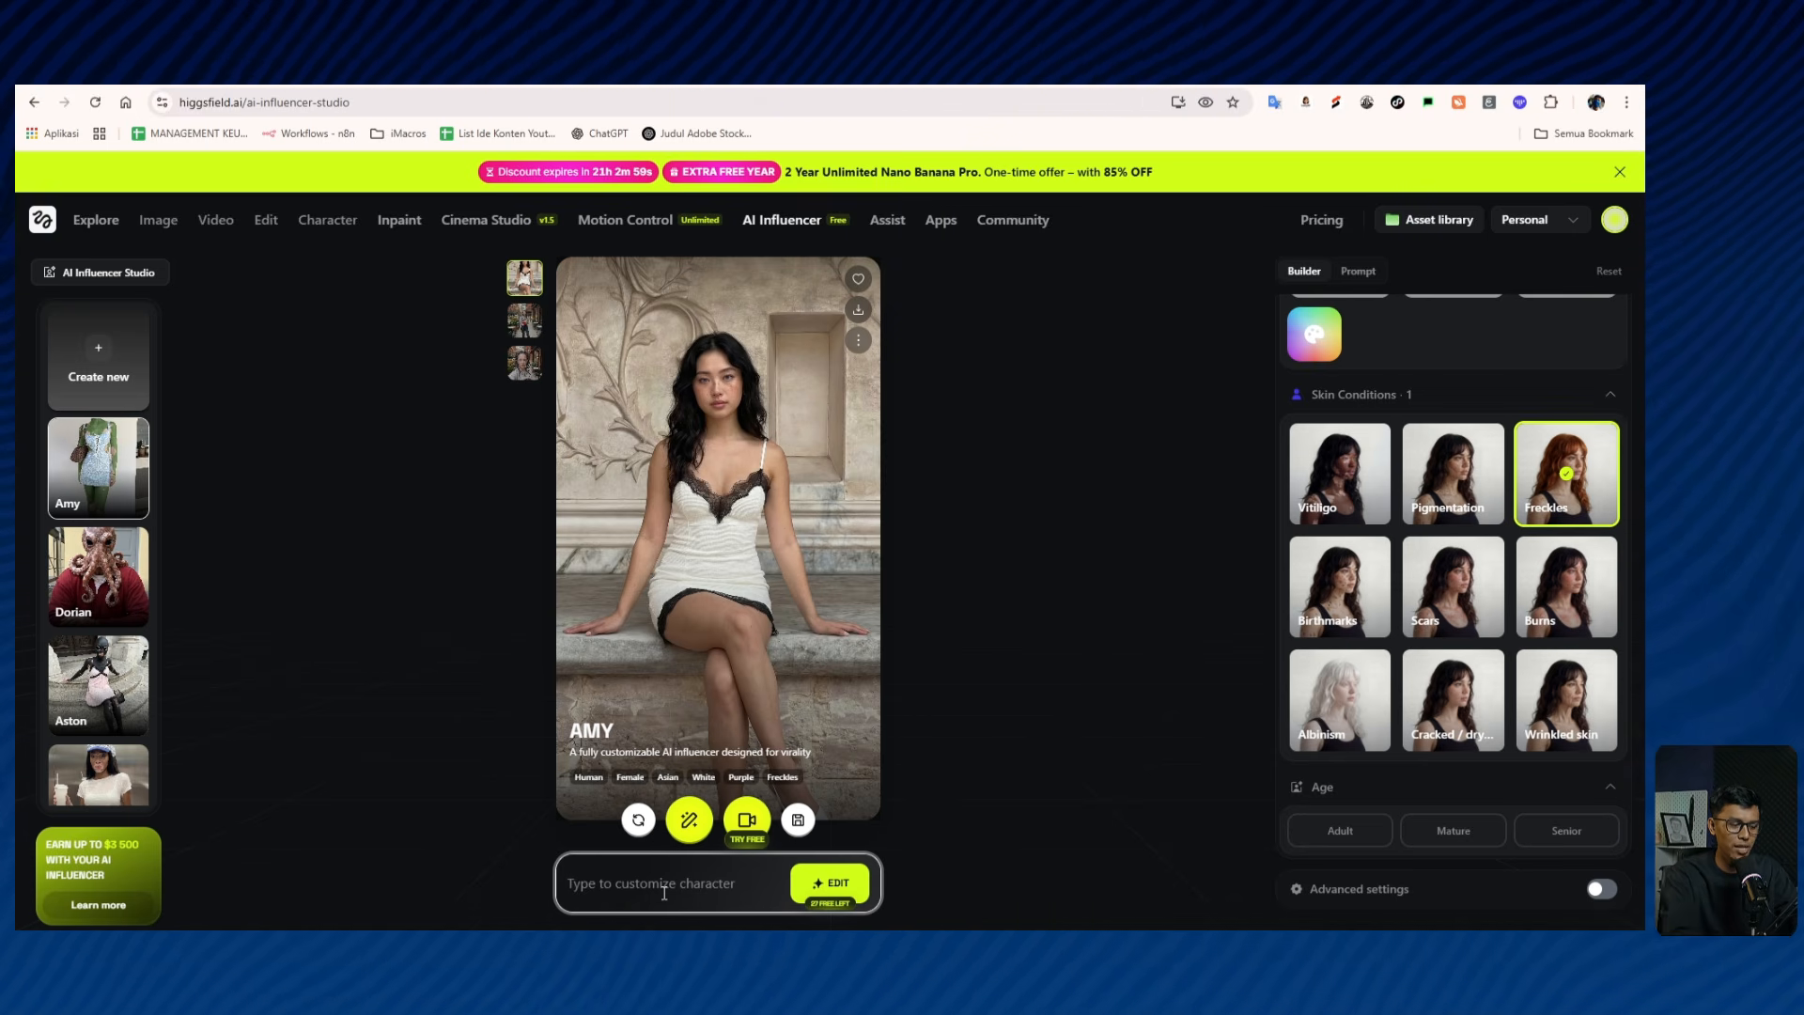
pyautogui.write('mode')
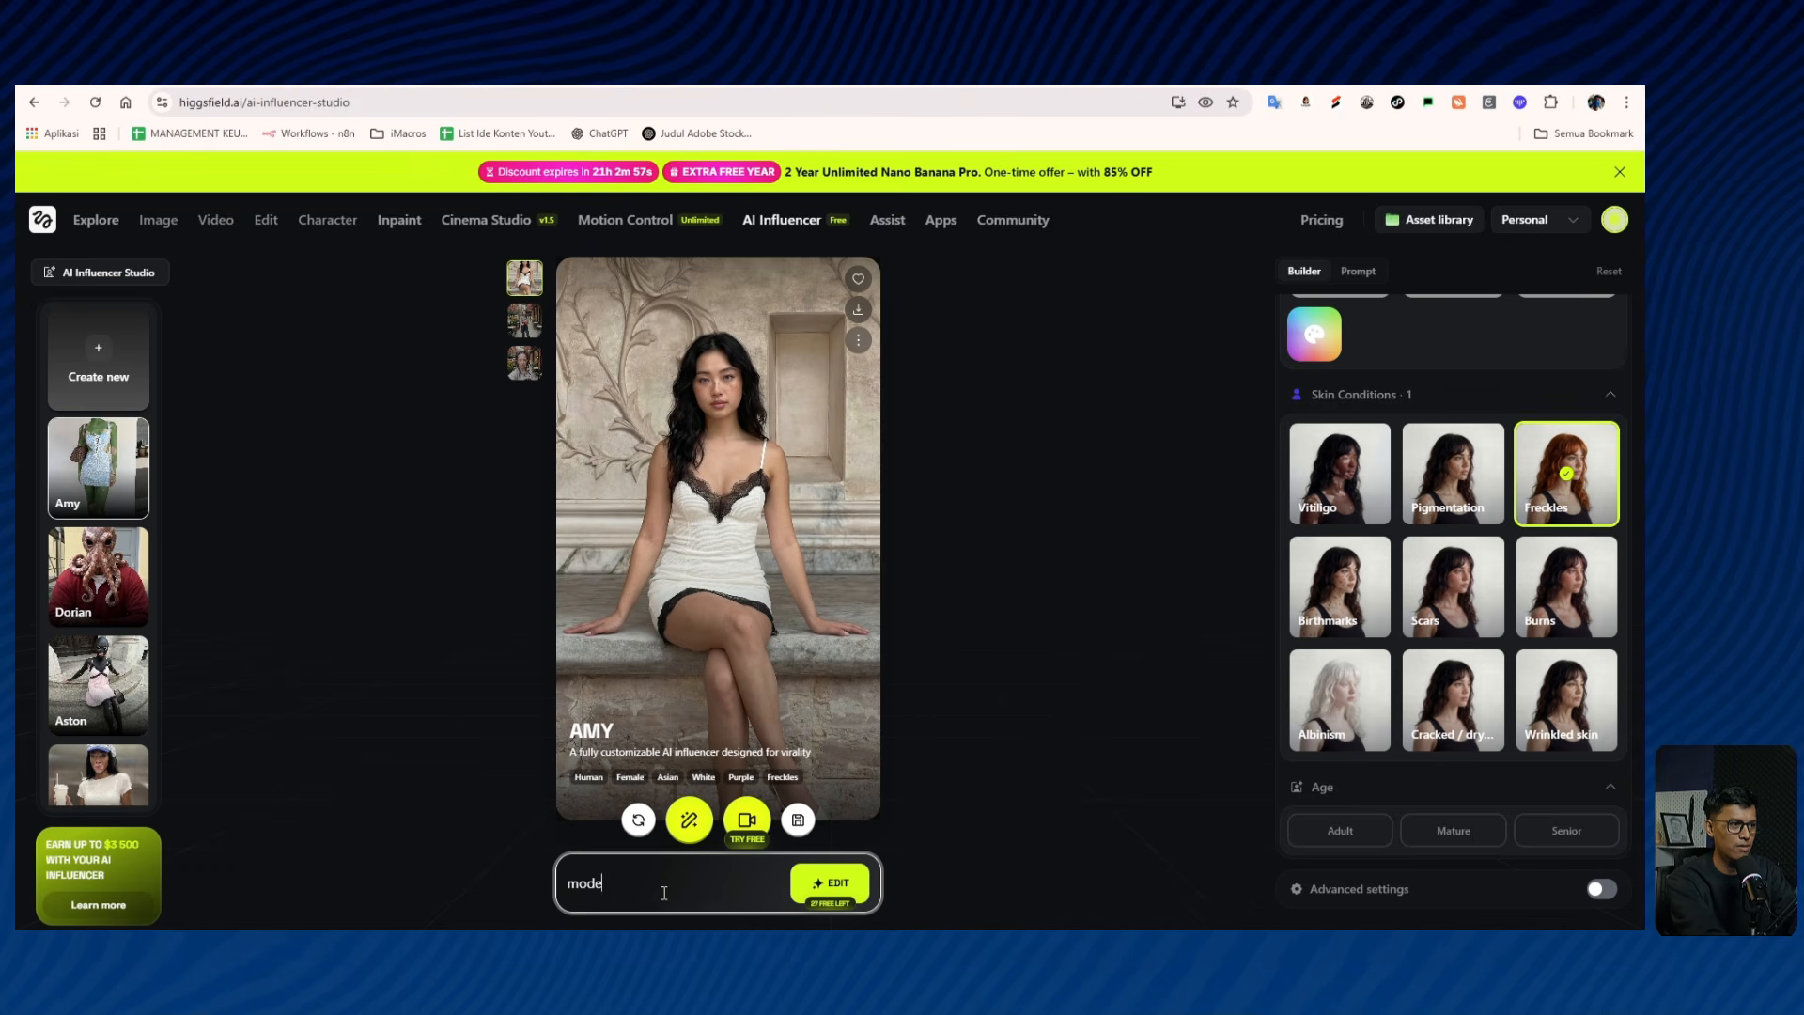
pyautogui.write('l berdiri dengan')
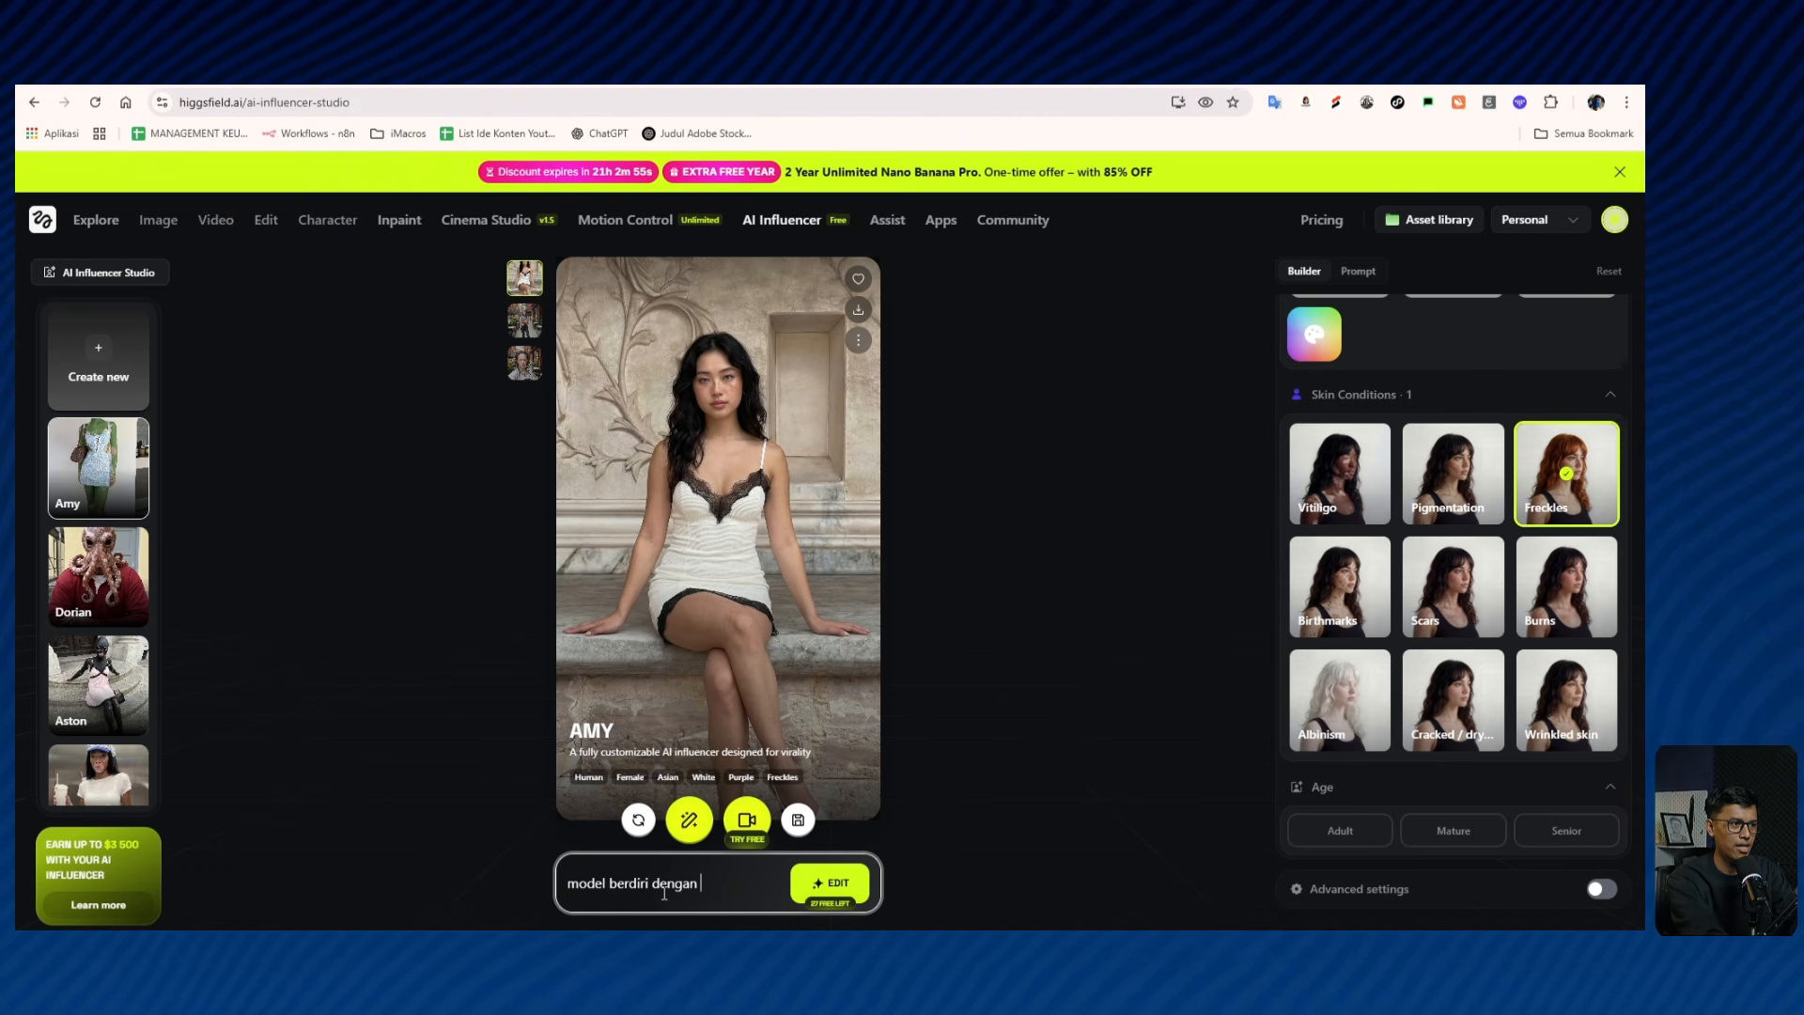
pyautogui.write(' kamera medium close up')
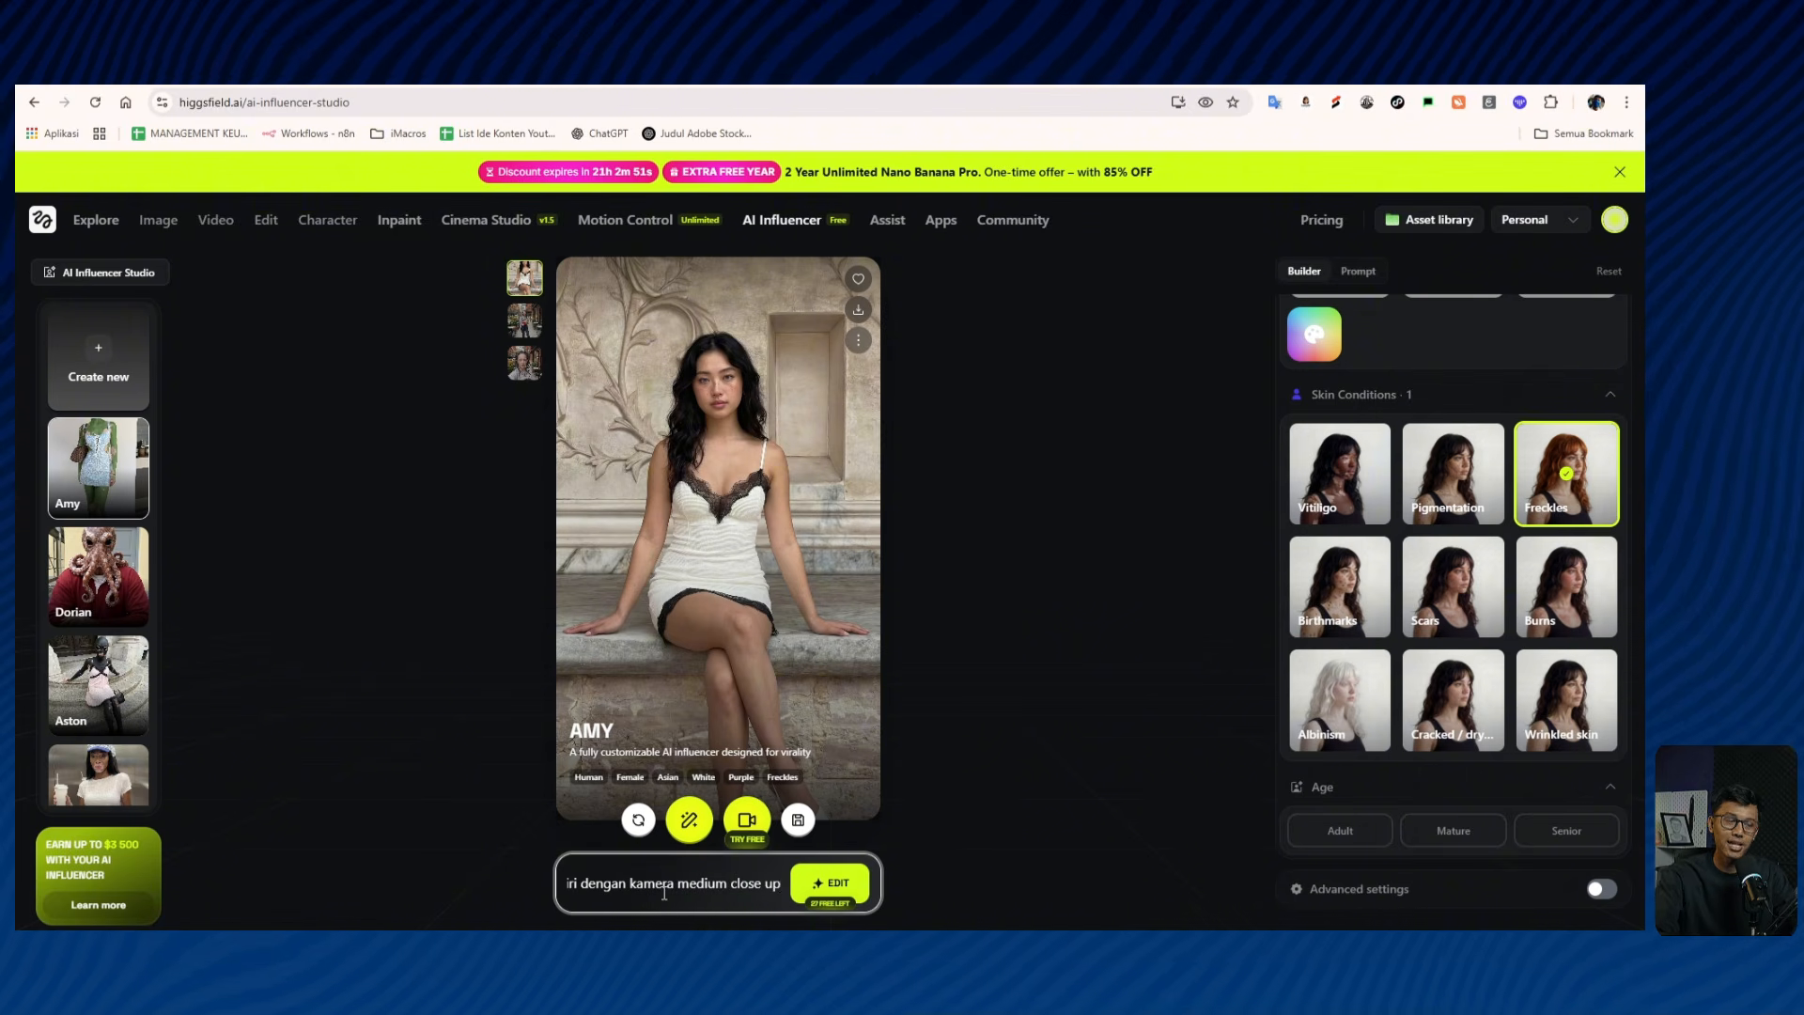
pyautogui.click(816, 891)
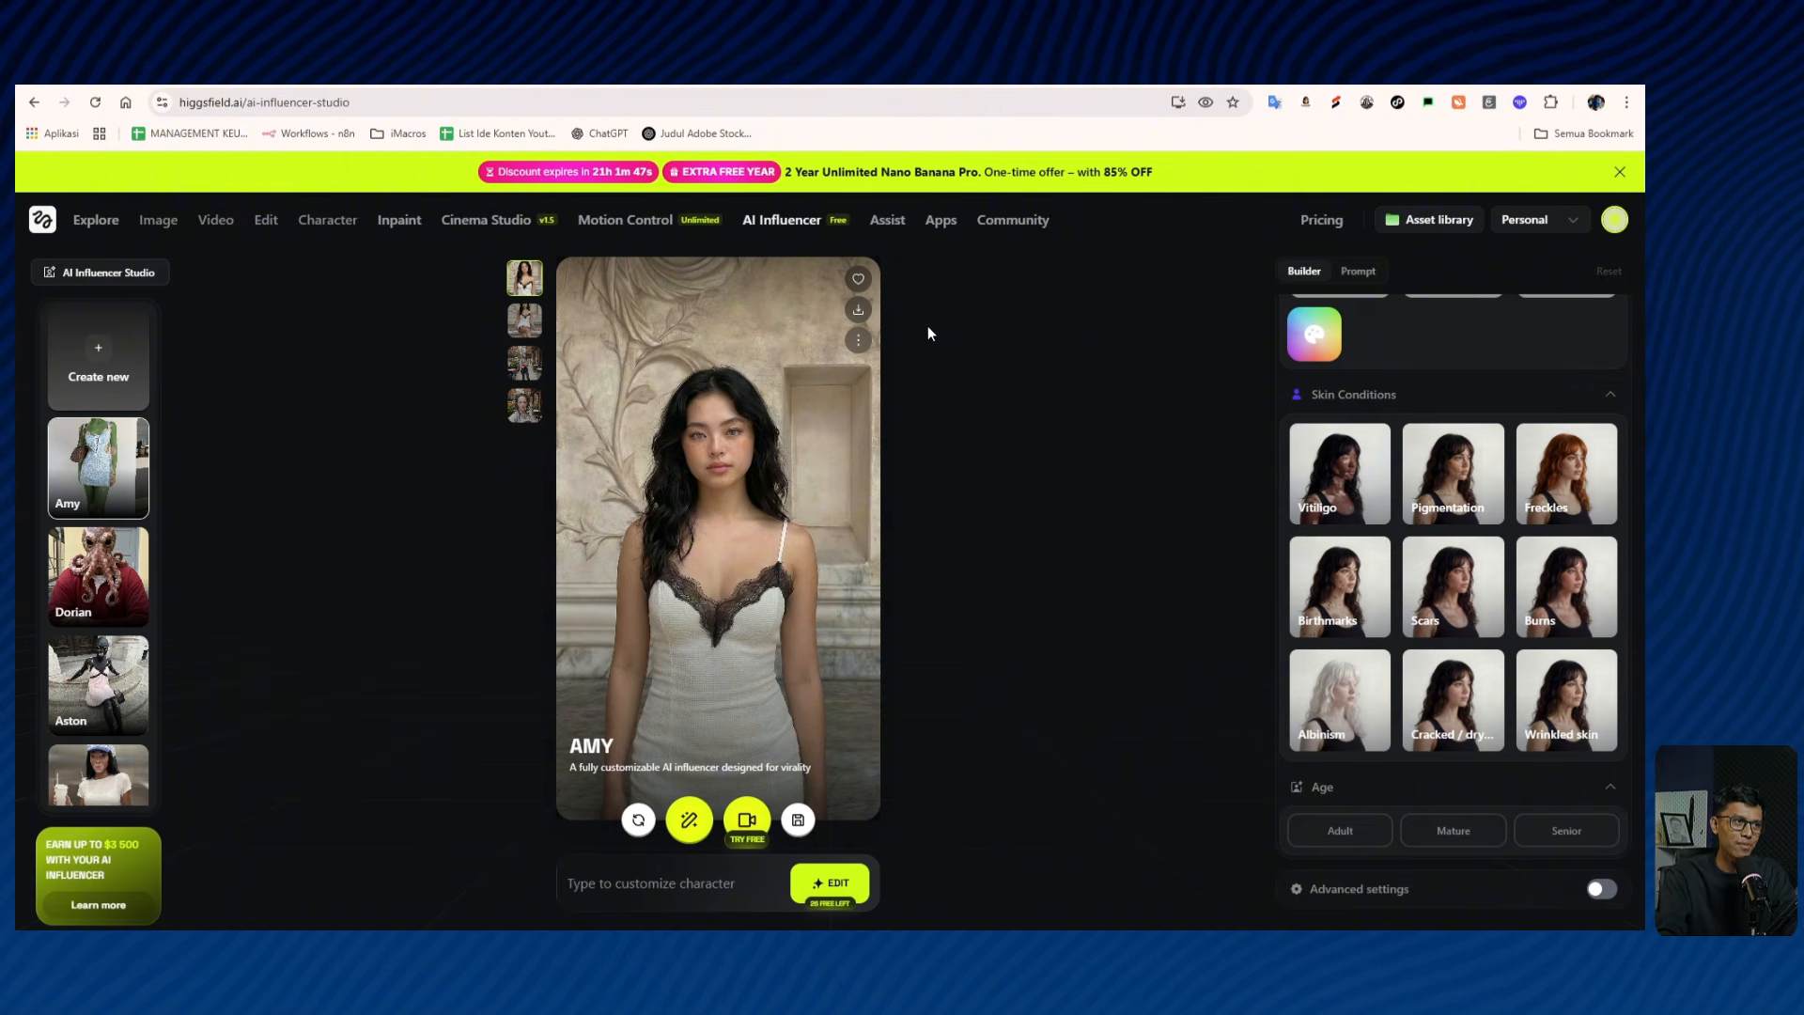
# Generate a video of the edited influencer using the motion library clip of the woman in sunglasses and a pink sweater.
pyautogui.click(749, 817)
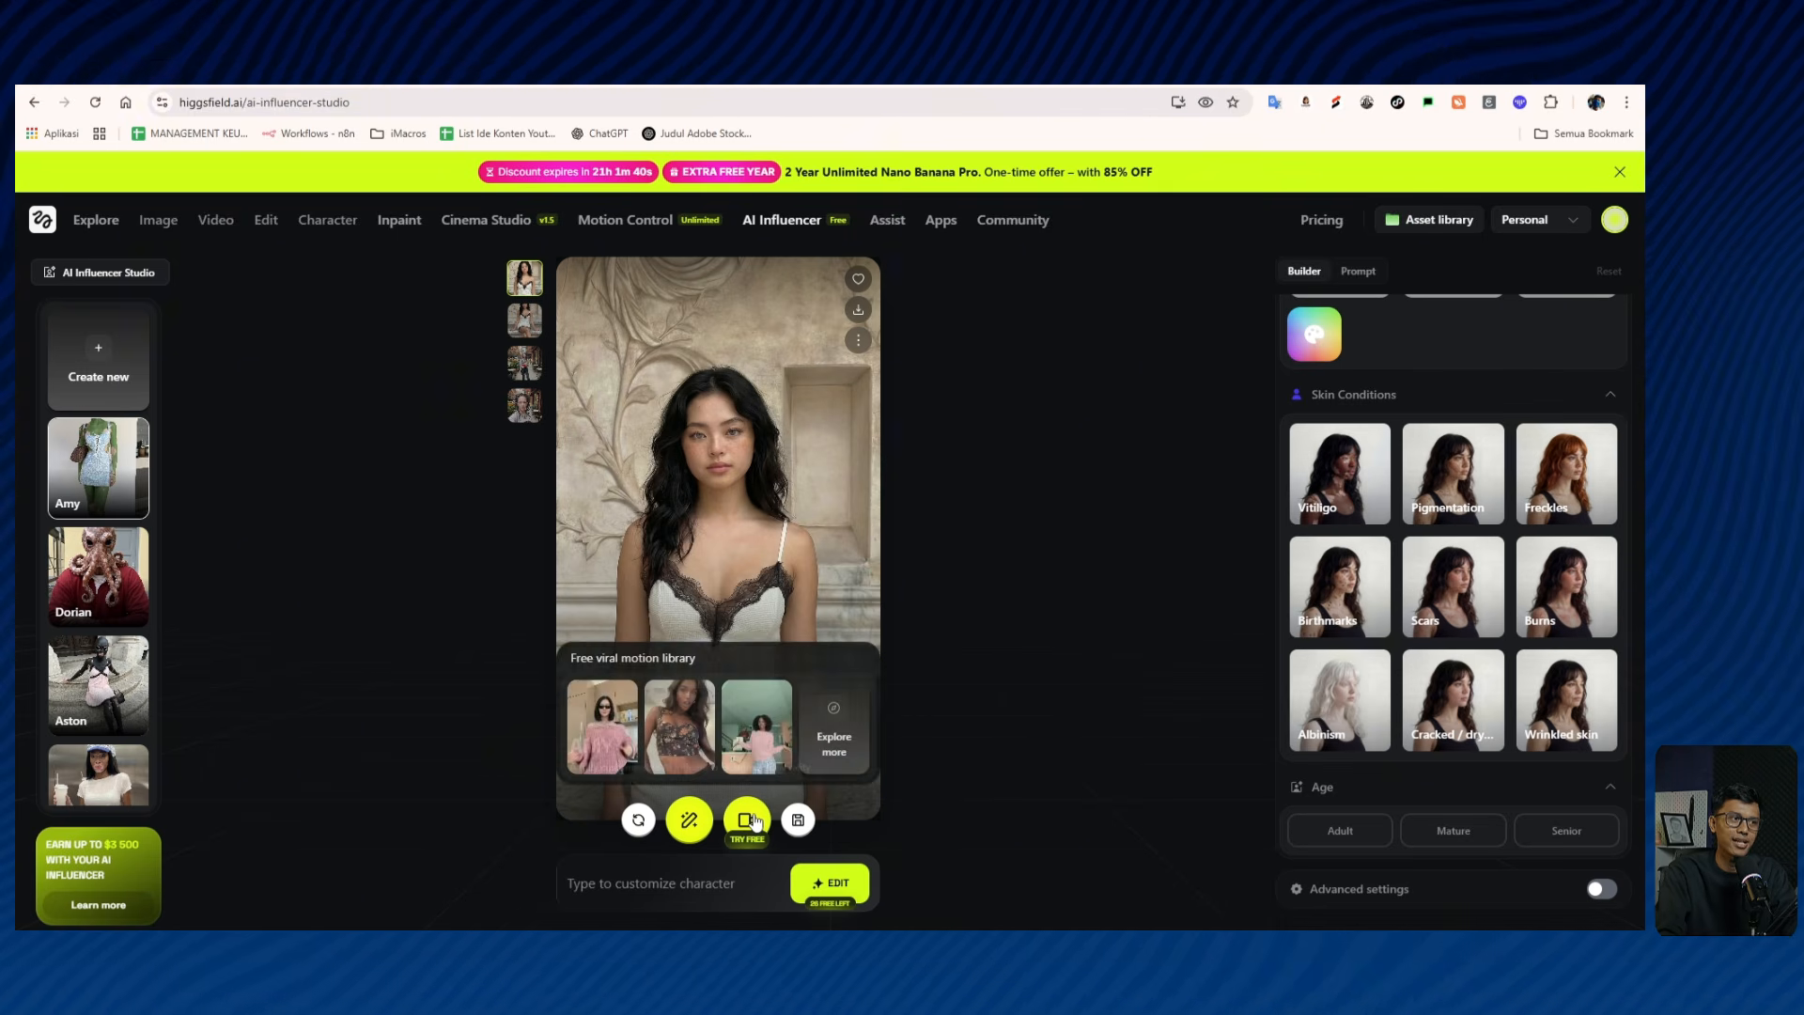
pyautogui.click(822, 731)
pyautogui.scroll(-1, 716, 701)
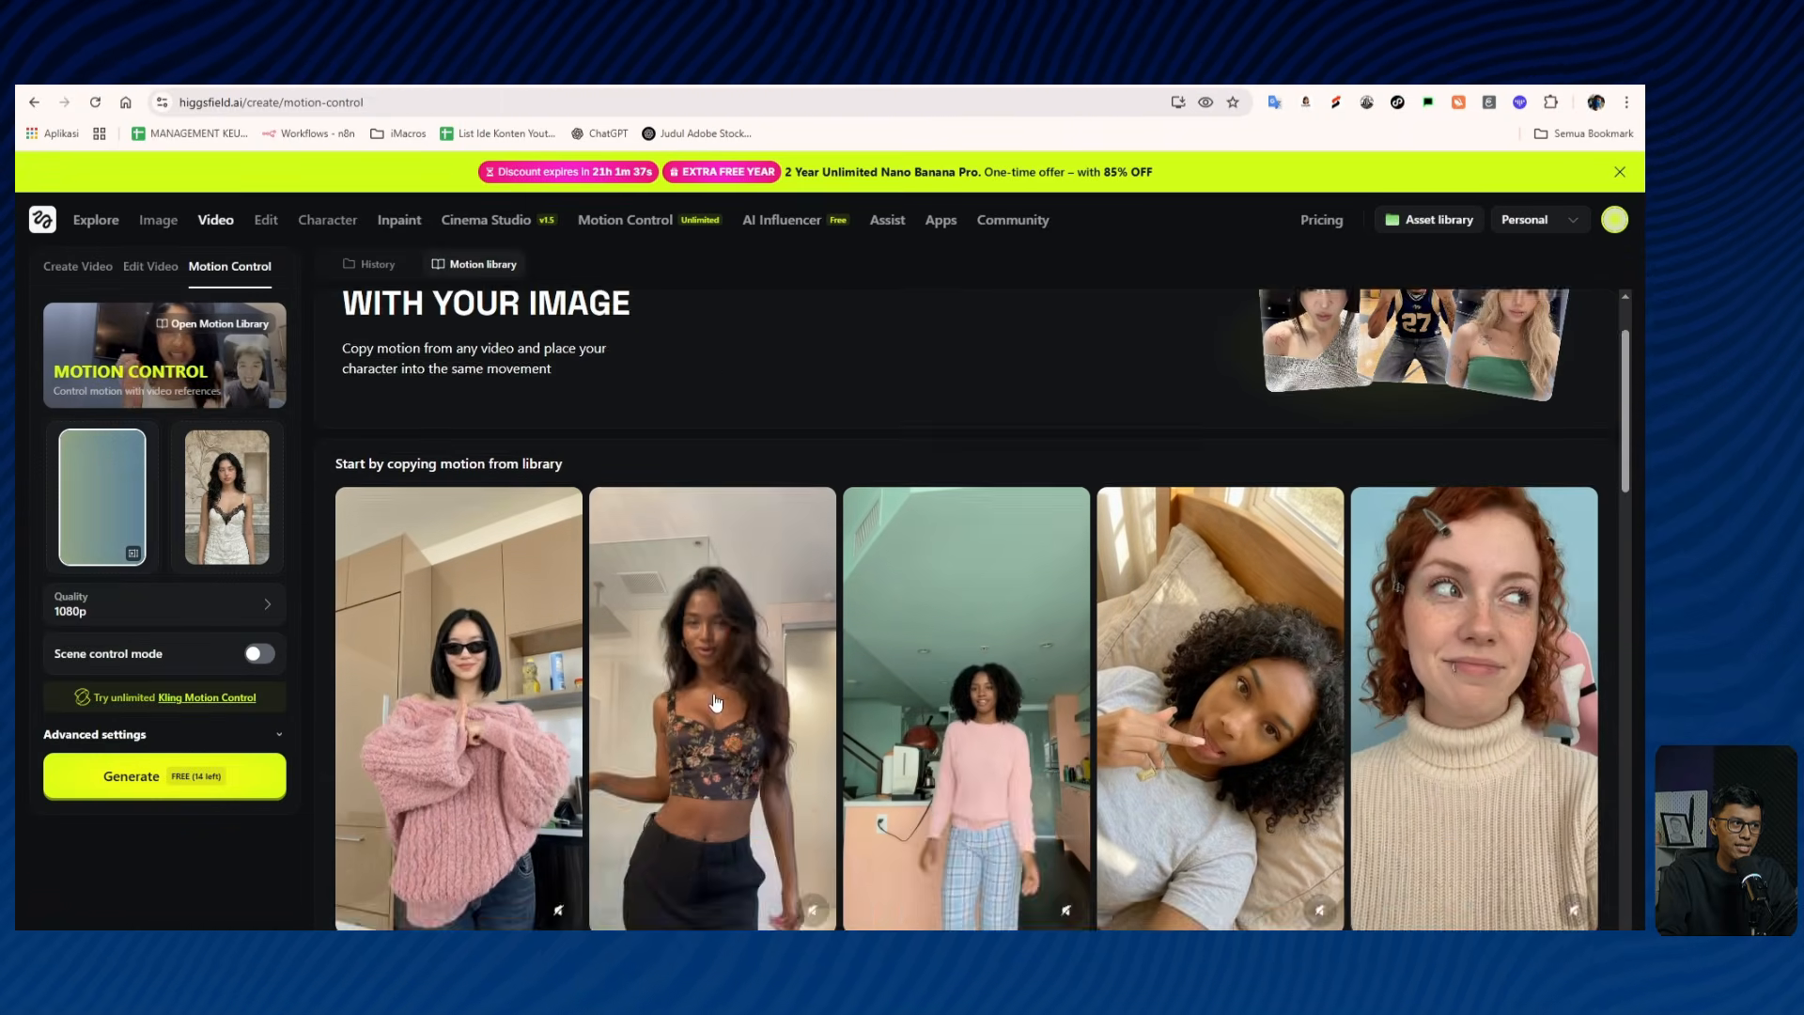
pyautogui.scroll(-2, 716, 701)
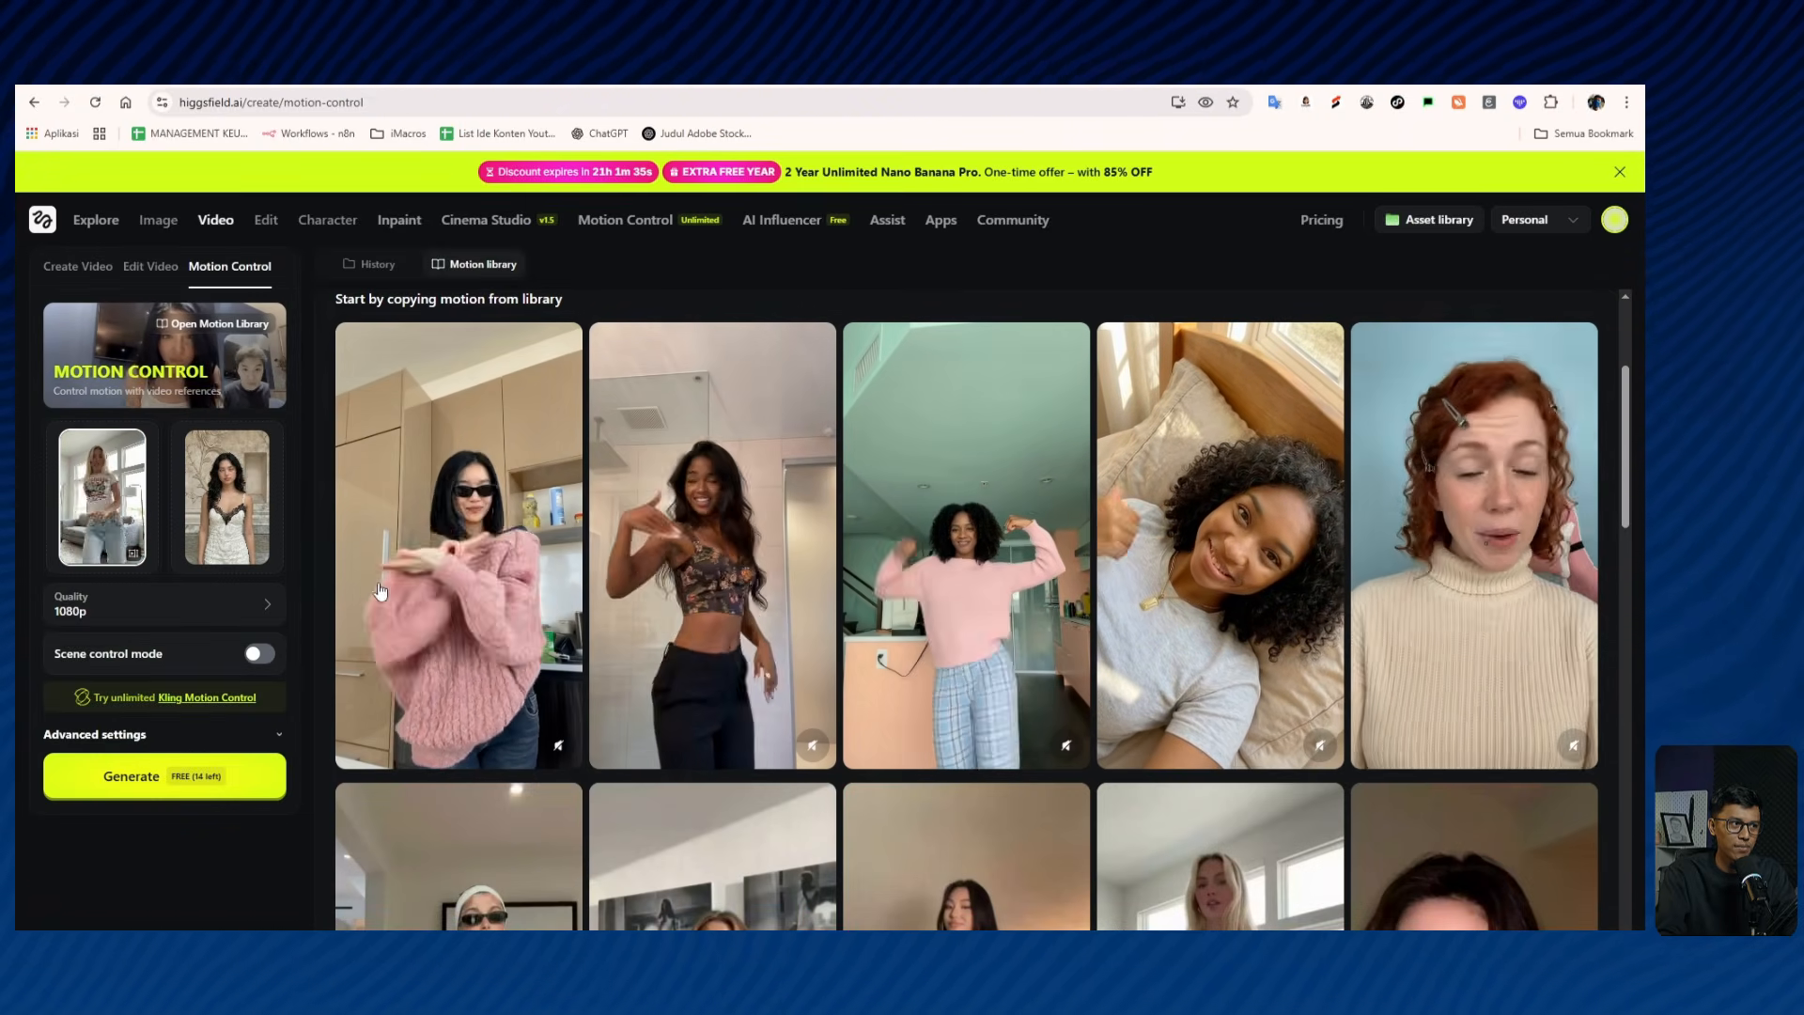
pyautogui.click(468, 549)
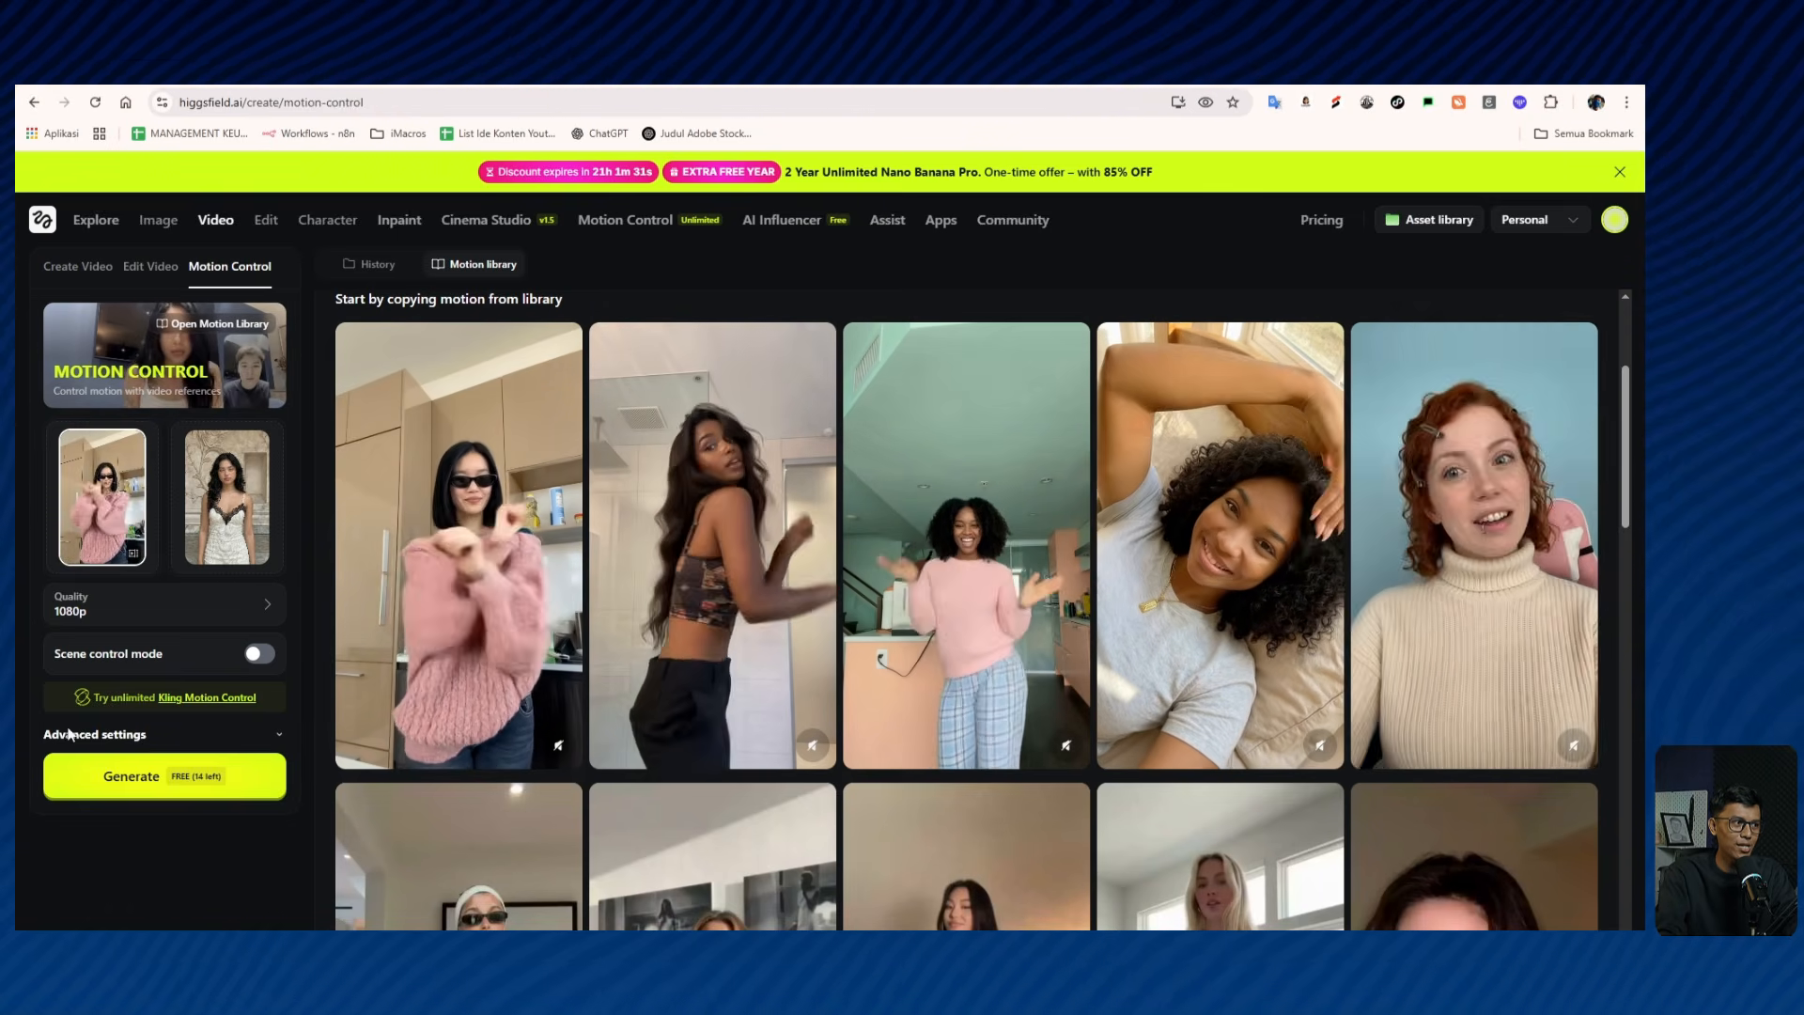
pyautogui.click(155, 780)
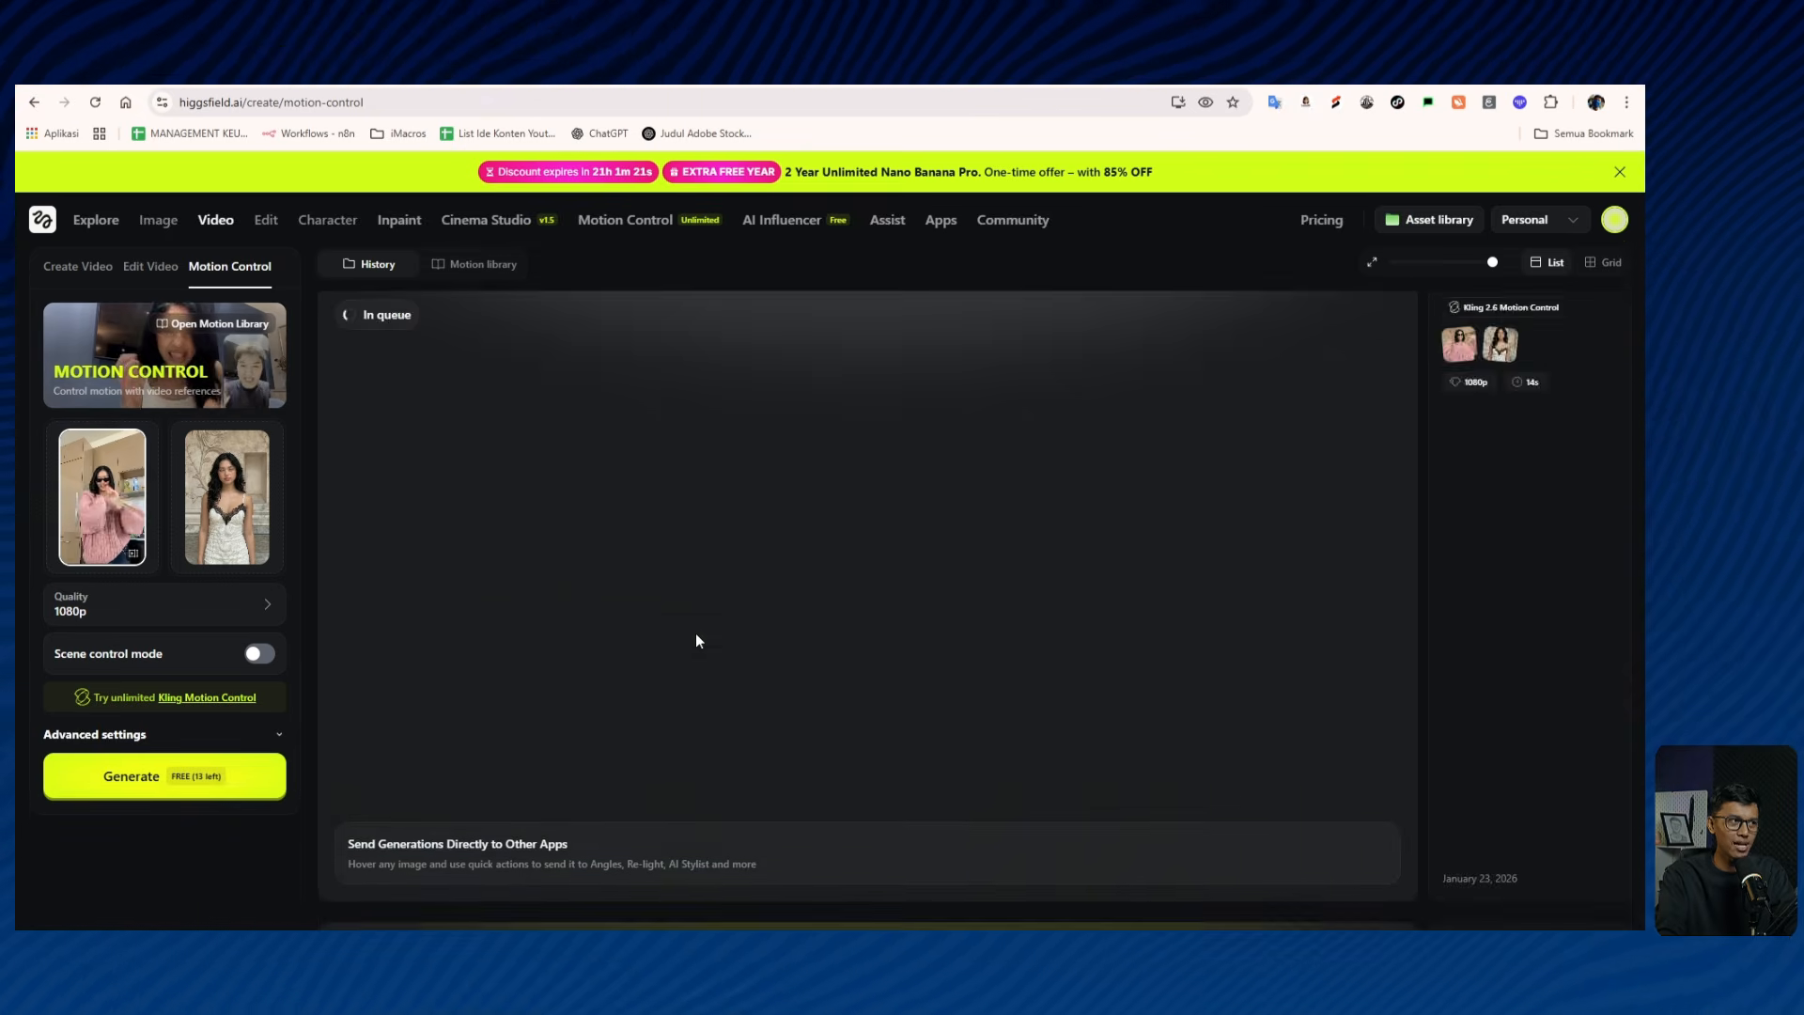
# Play today's two generated motion videos from the history, checking the street scene's sound, and close the previews.
pyautogui.scroll(-2, 696, 639)
pyautogui.scroll(4, 695, 640)
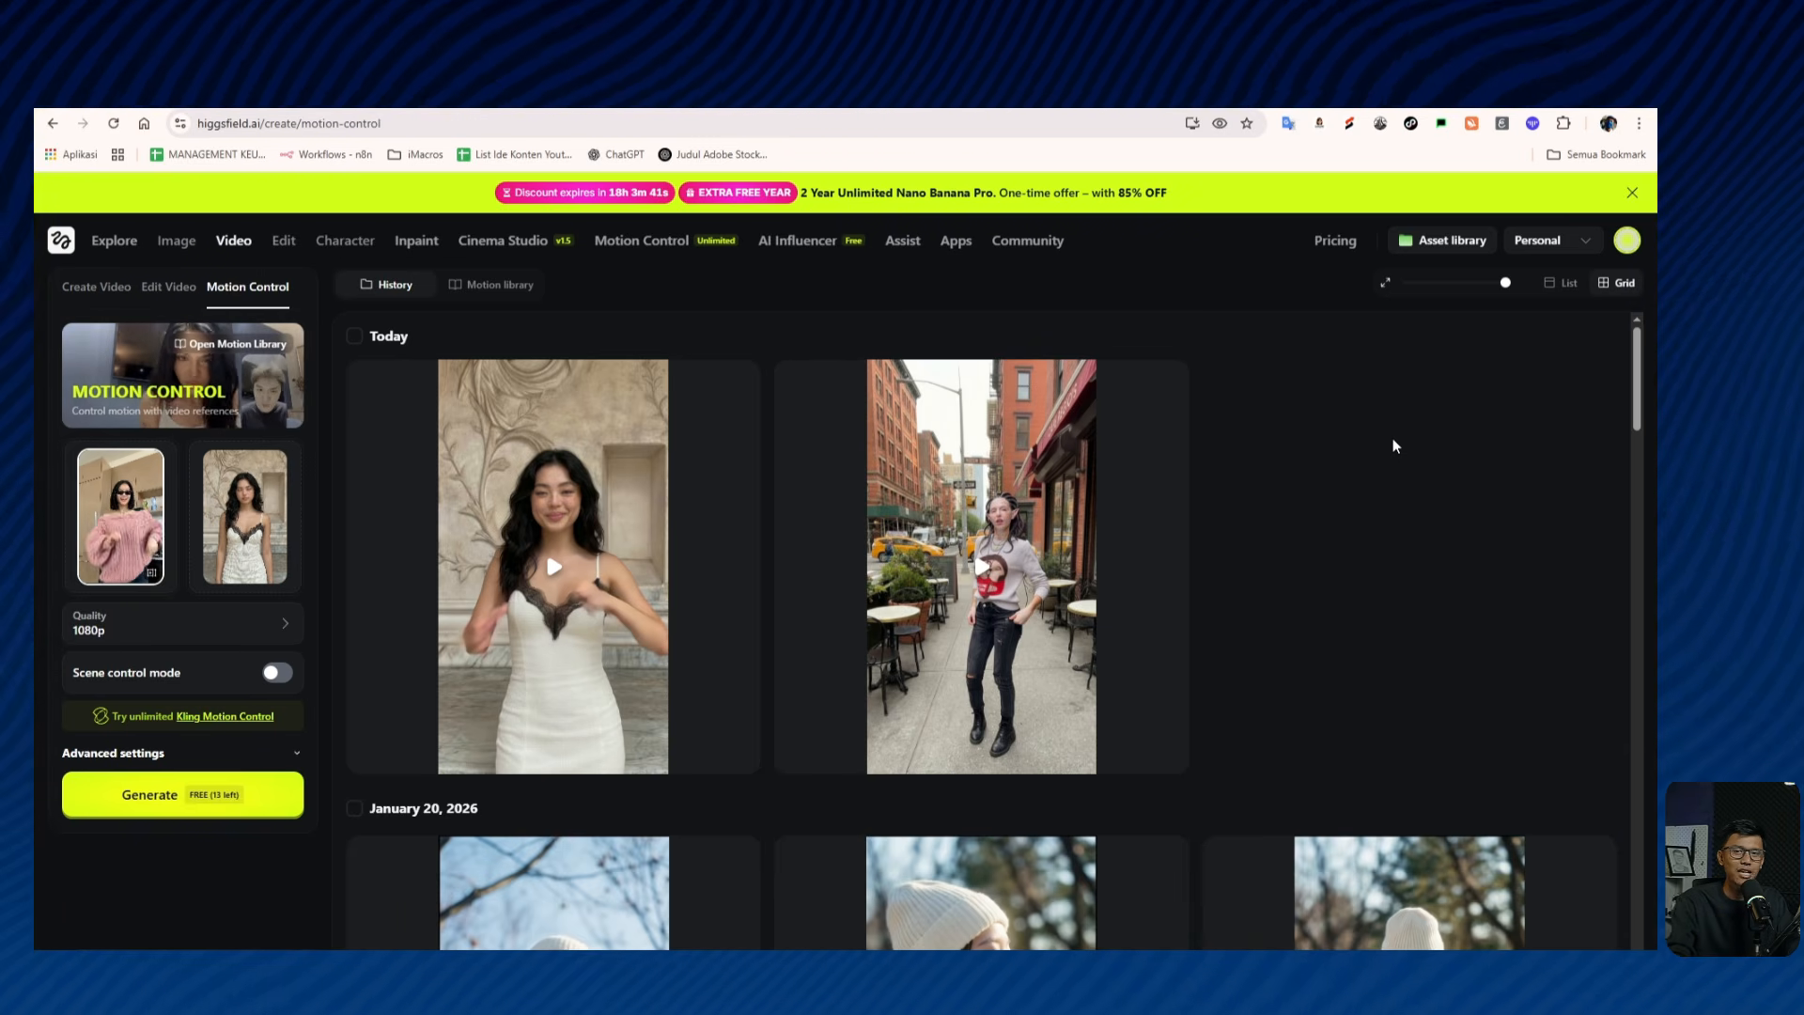
pyautogui.click(1055, 564)
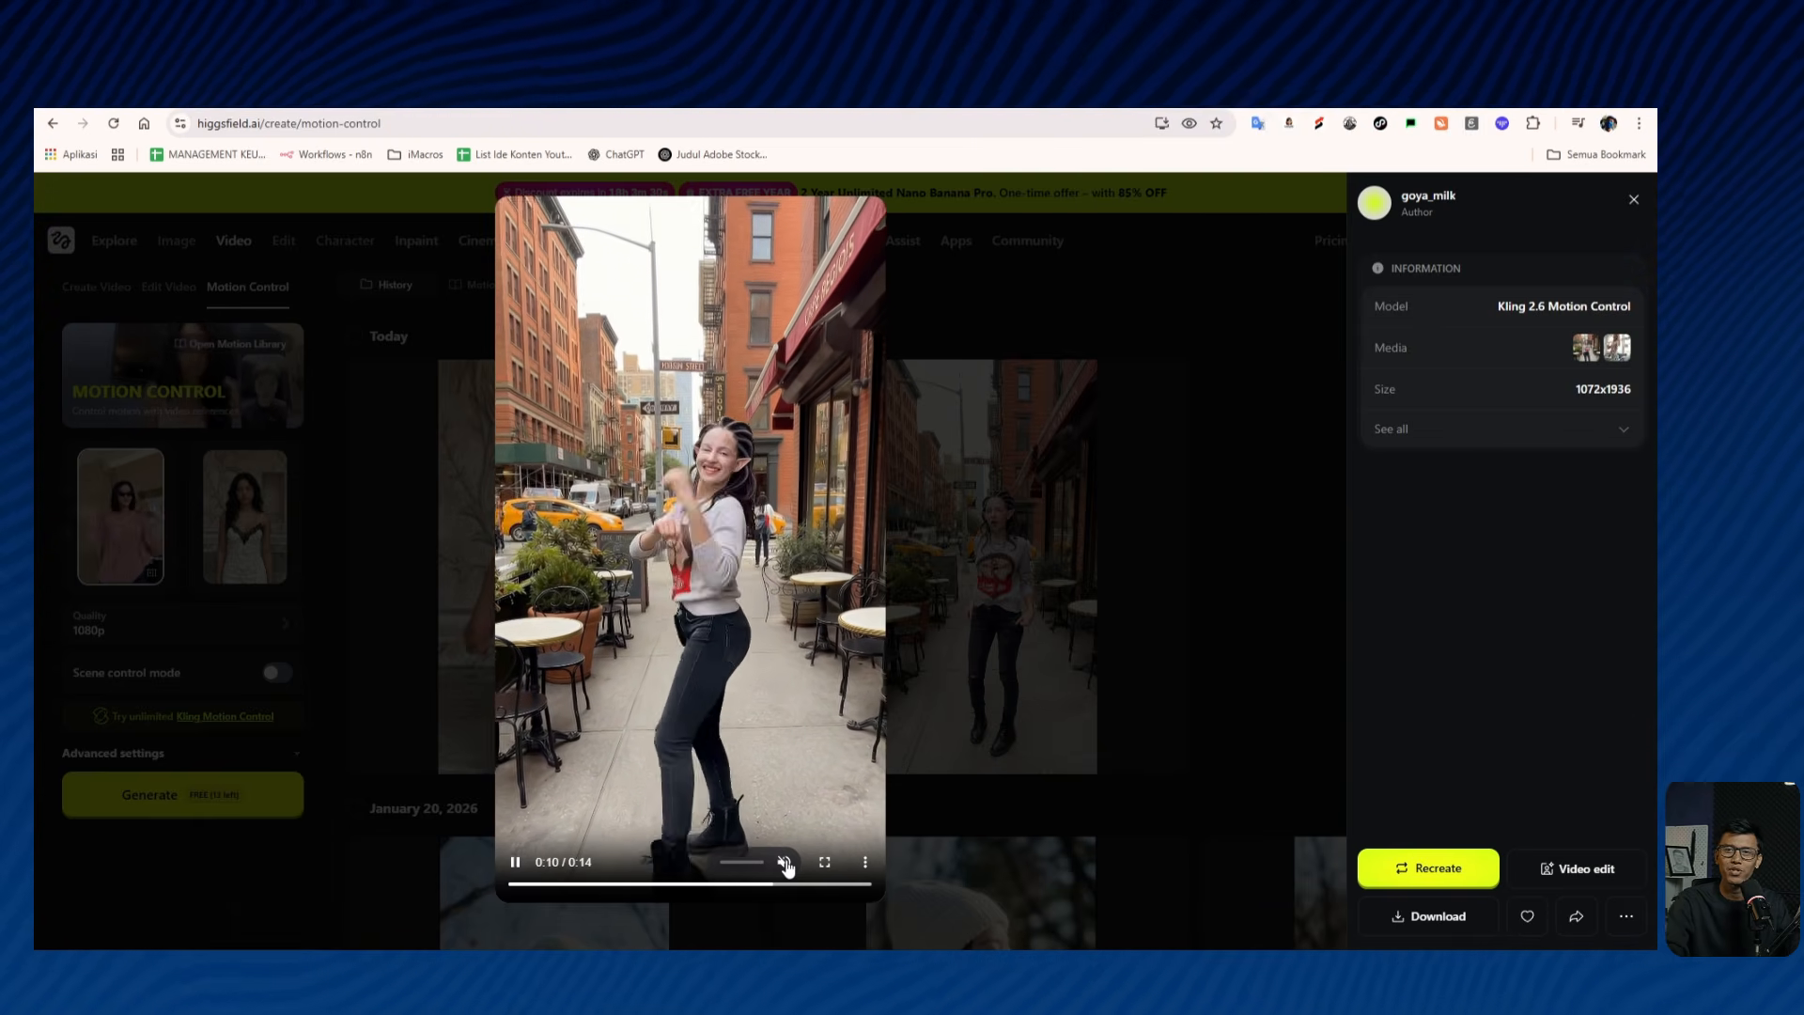
pyautogui.click(783, 863)
pyautogui.click(1225, 439)
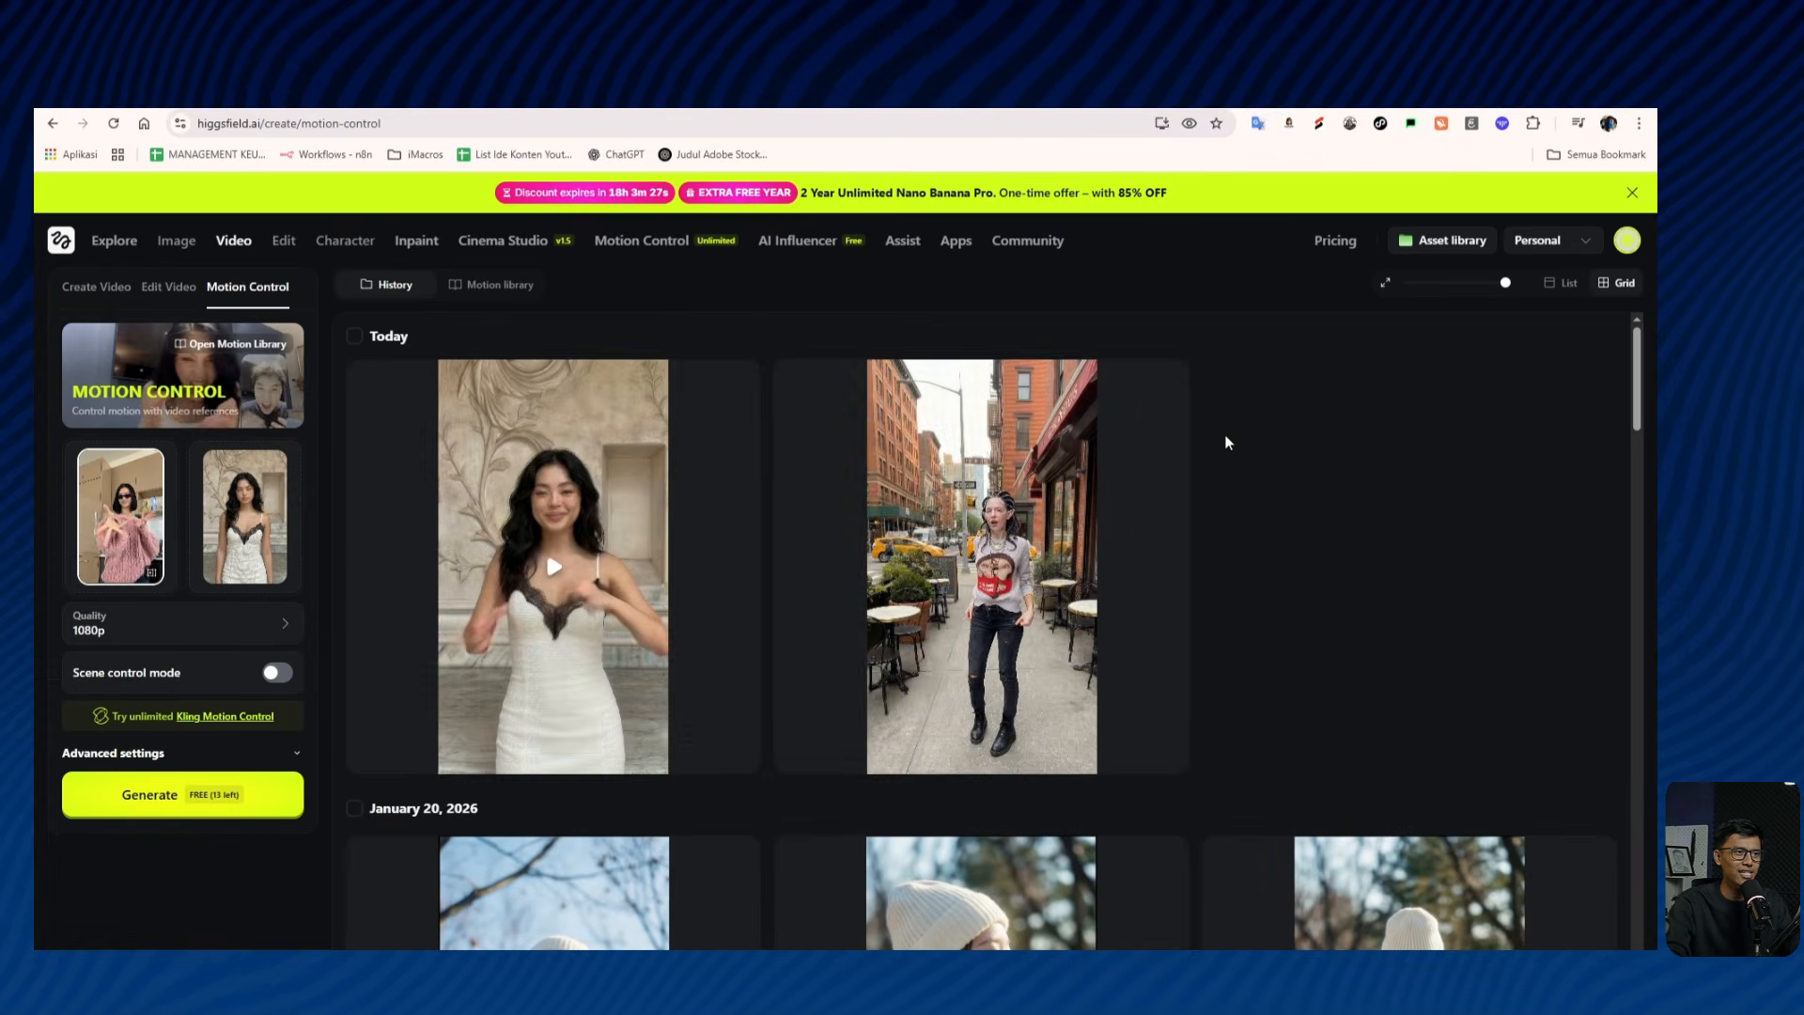
pyautogui.click(617, 543)
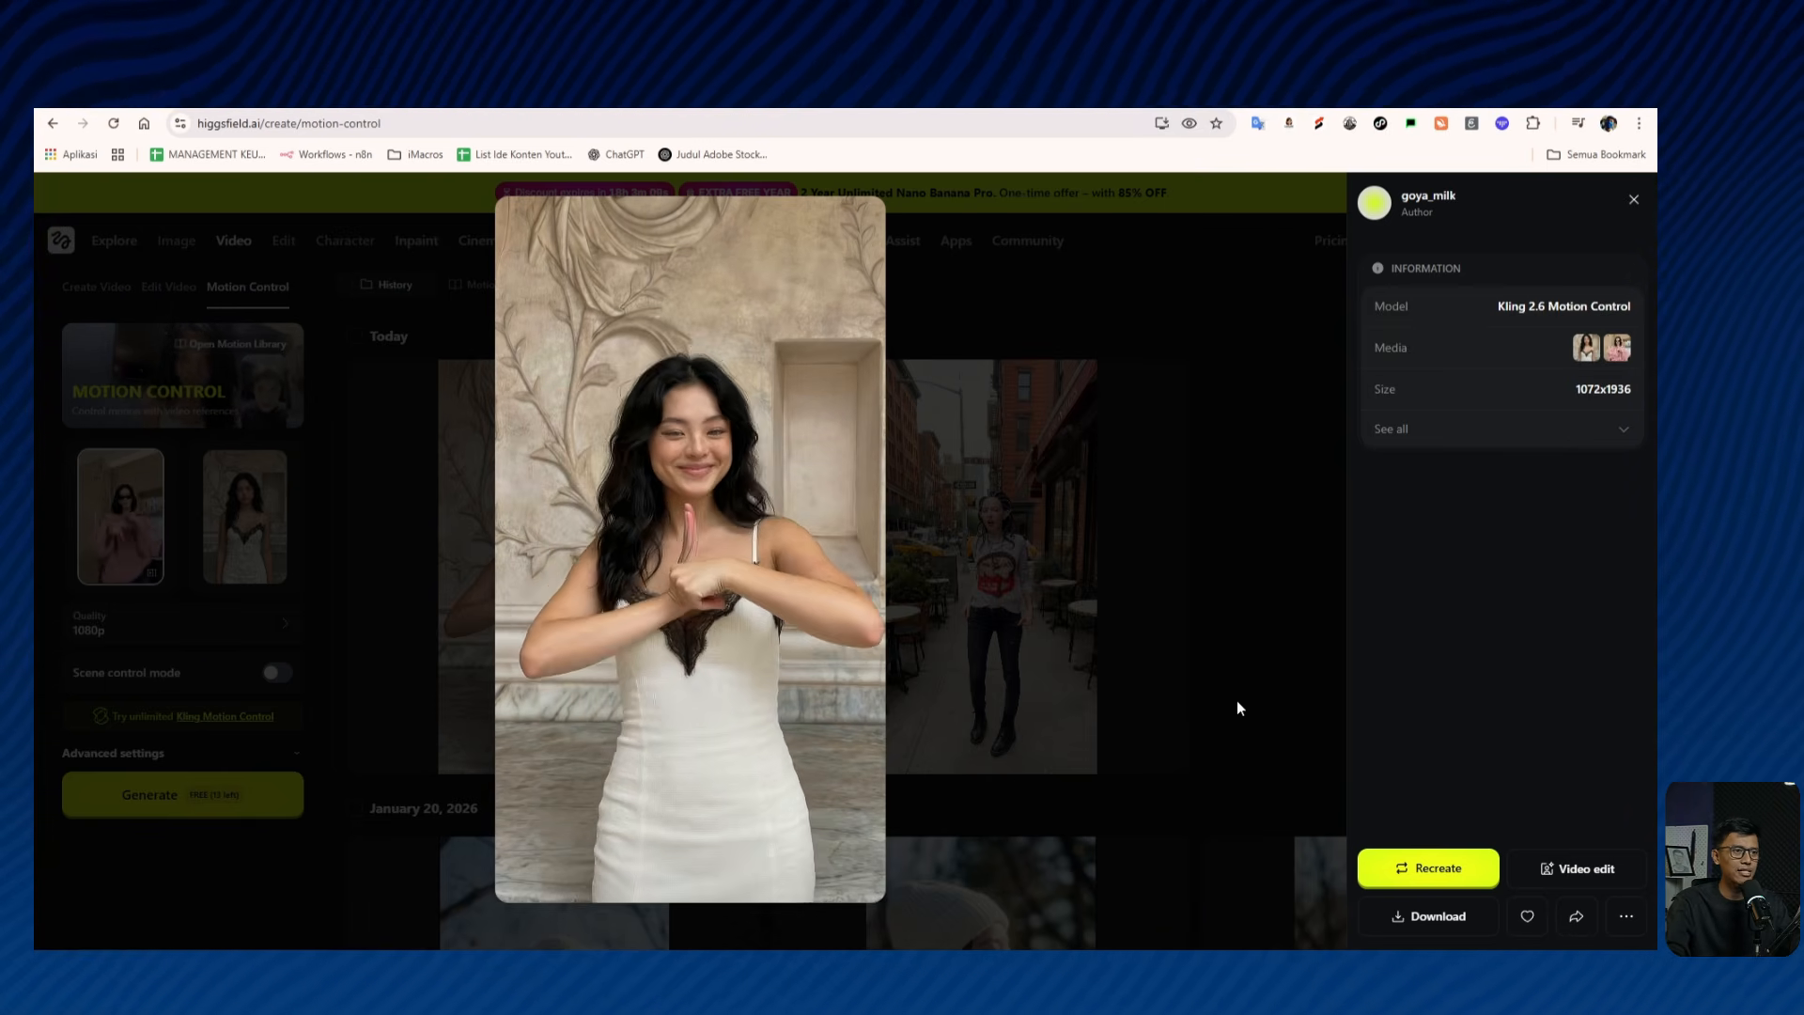
pyautogui.click(1632, 200)
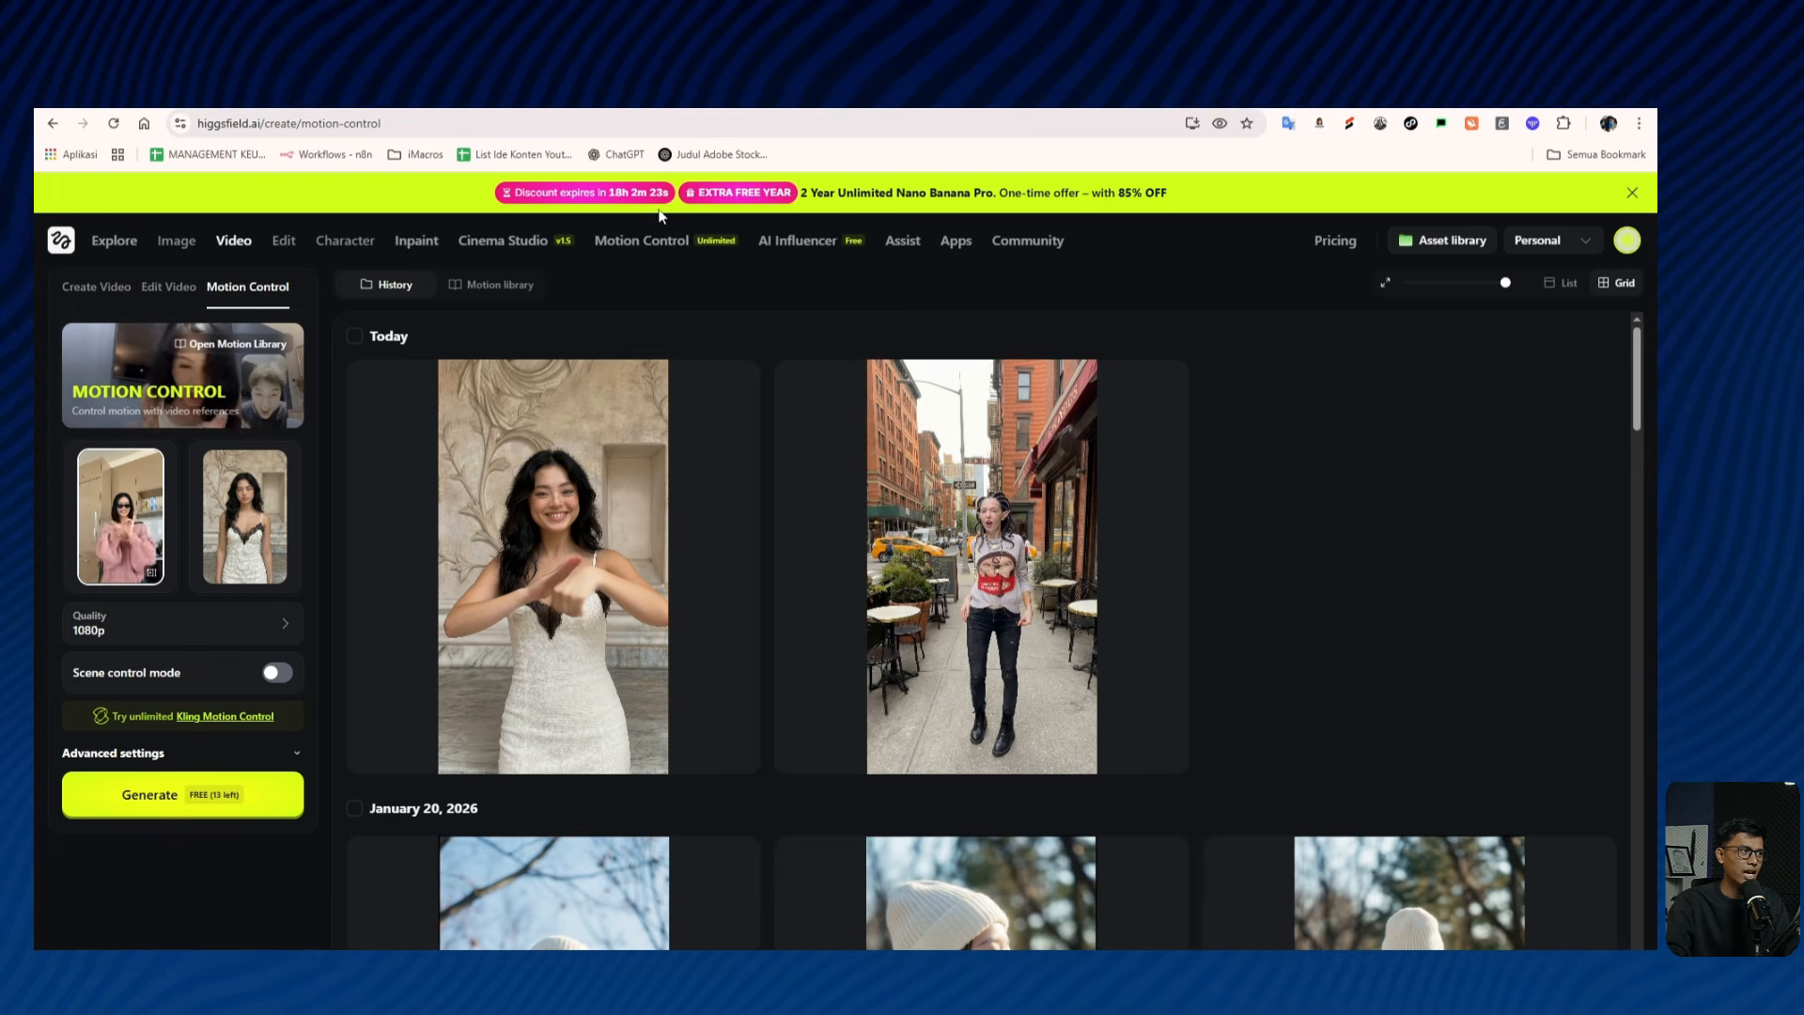
# Open the Higgsfield Earn page from Explore and review its earning steps, growth income, trending campaign and top earners.
pyautogui.click(113, 242)
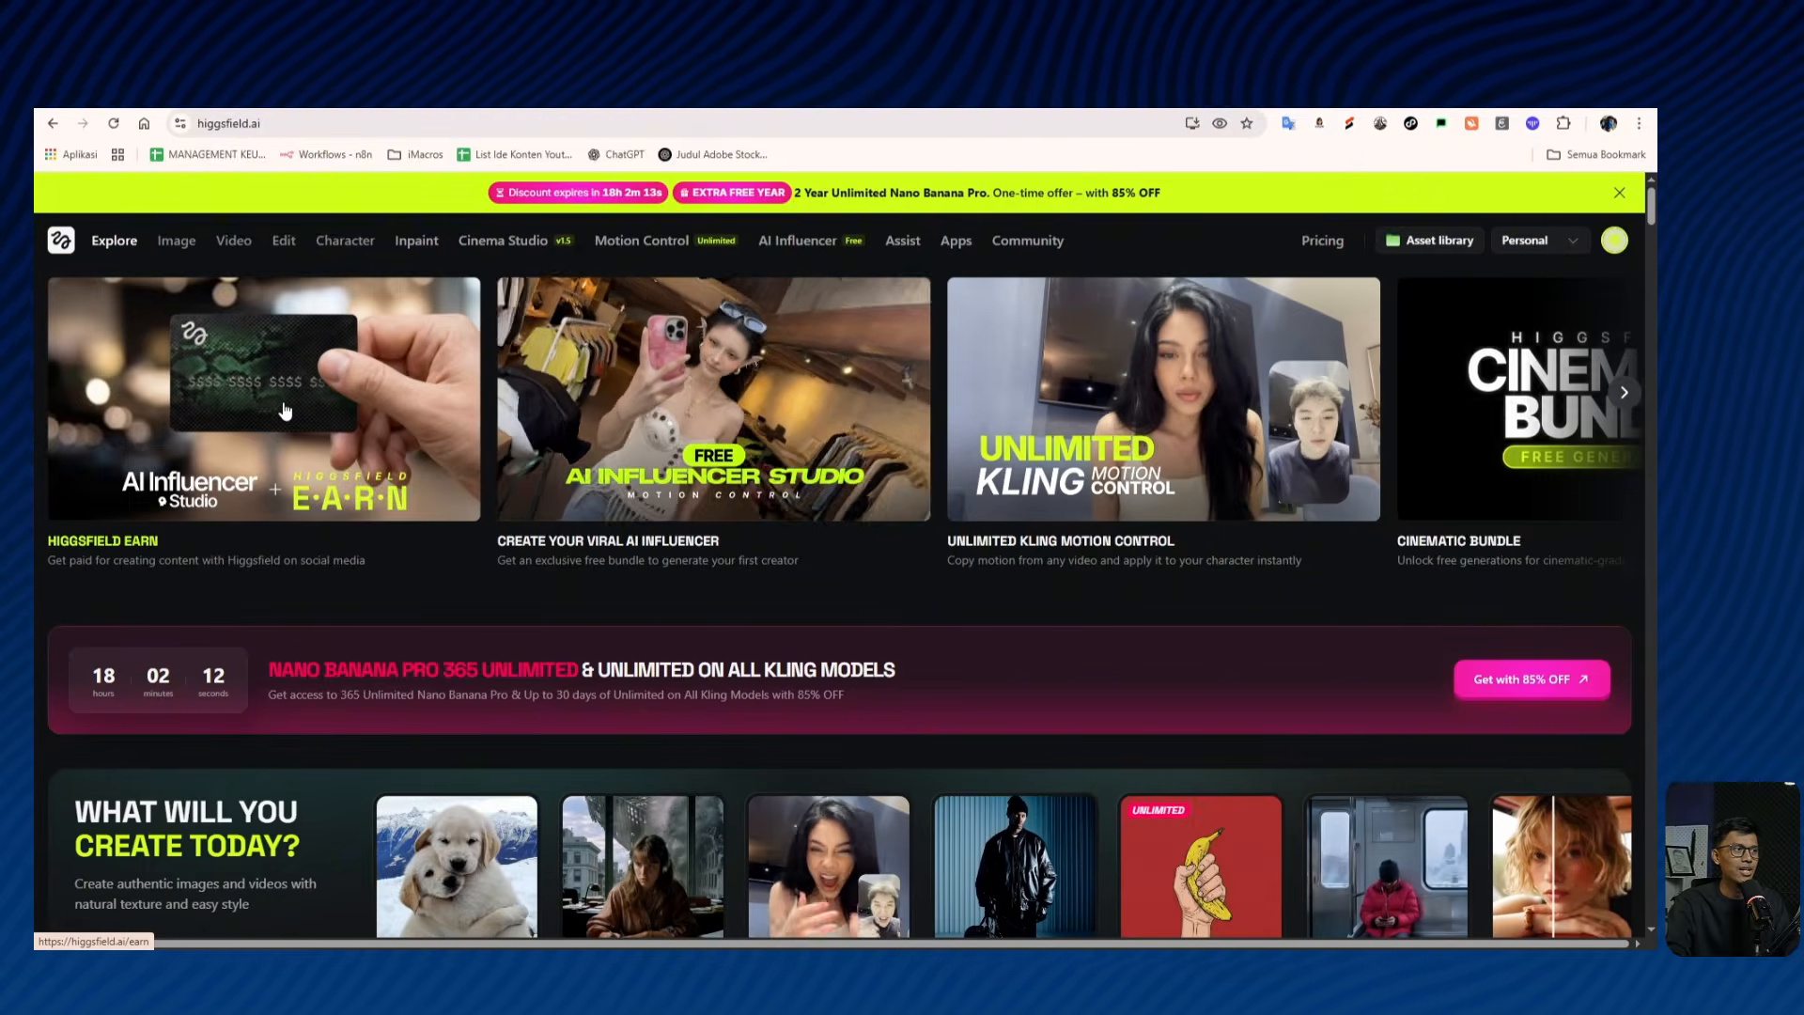
pyautogui.click(282, 406)
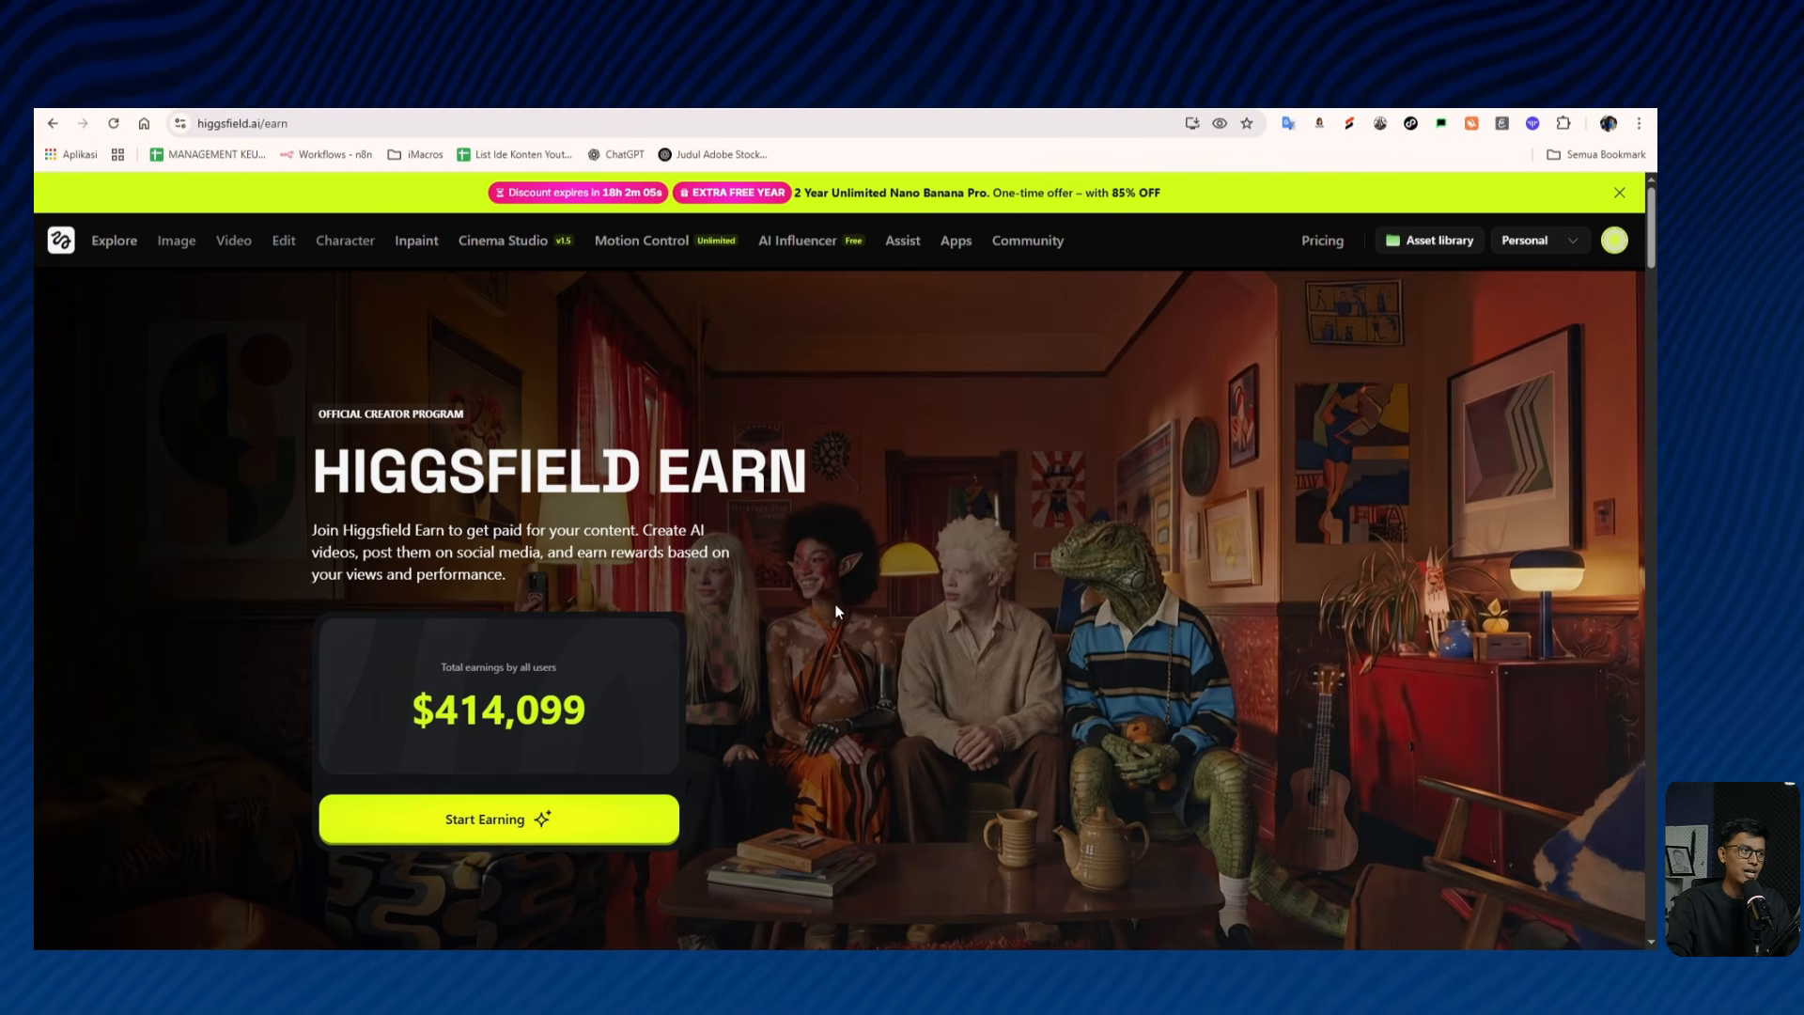
pyautogui.scroll(-10, 838, 611)
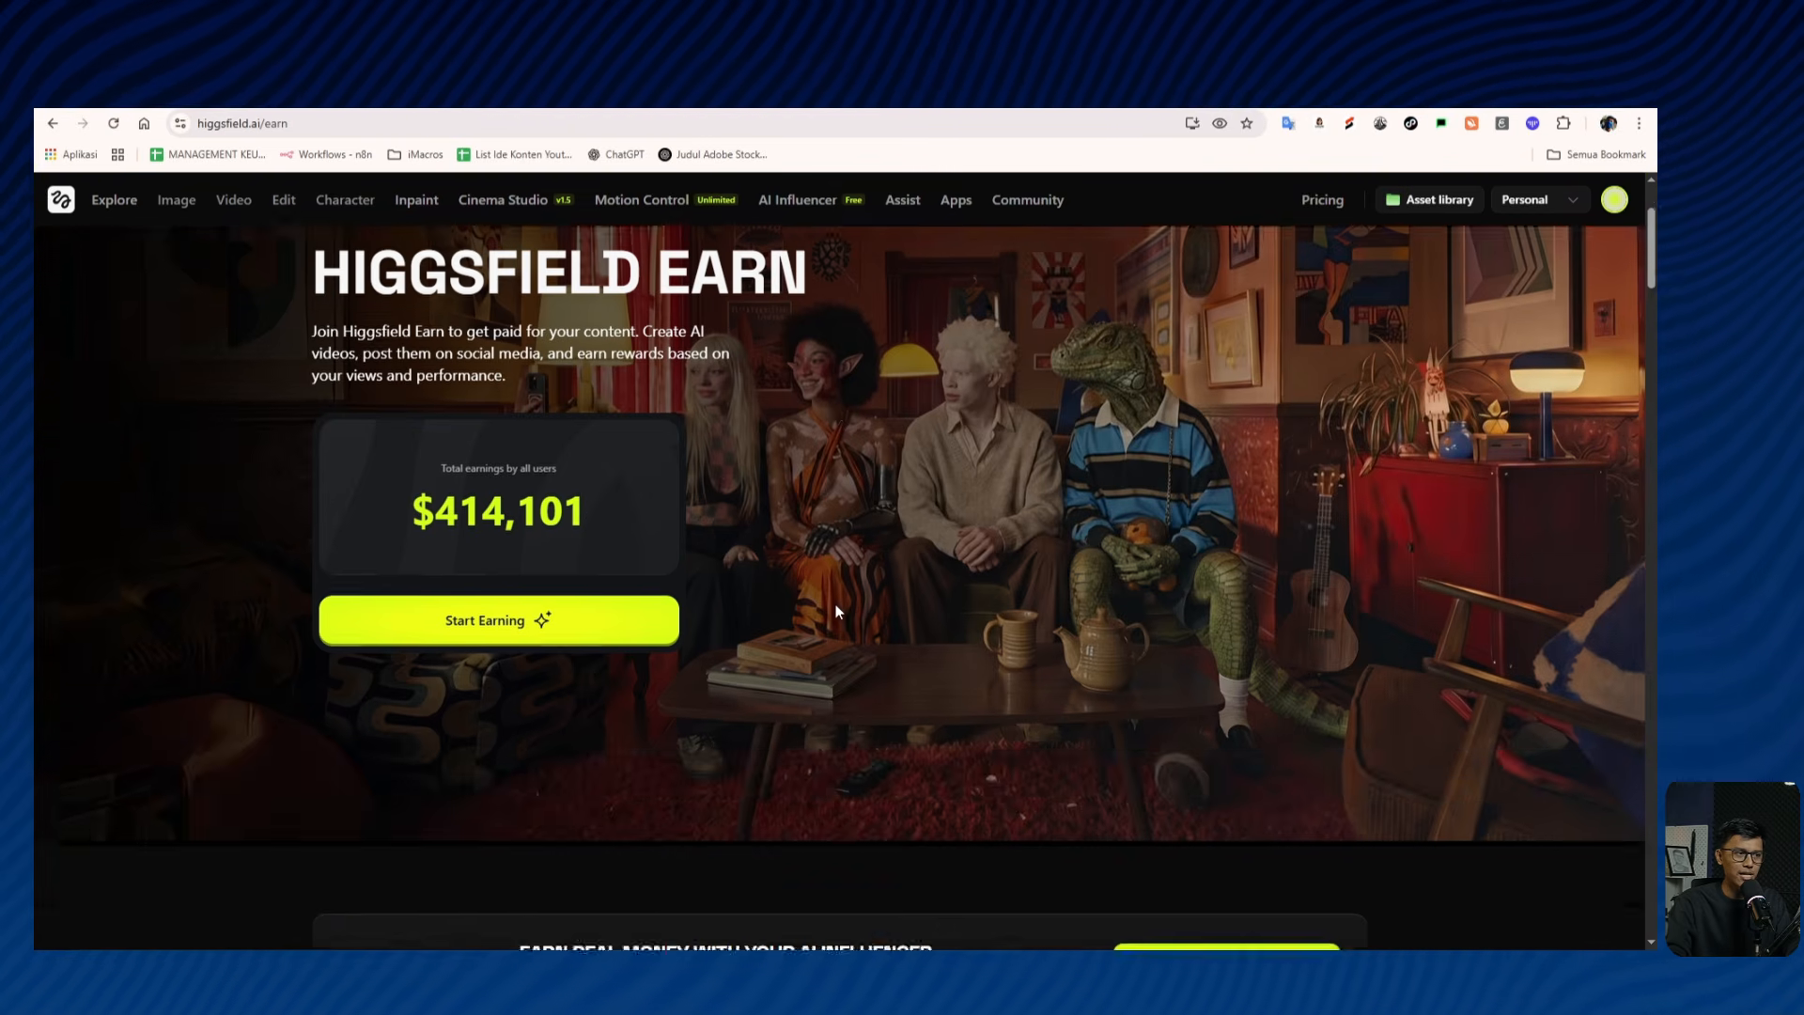
pyautogui.scroll(-5, 836, 611)
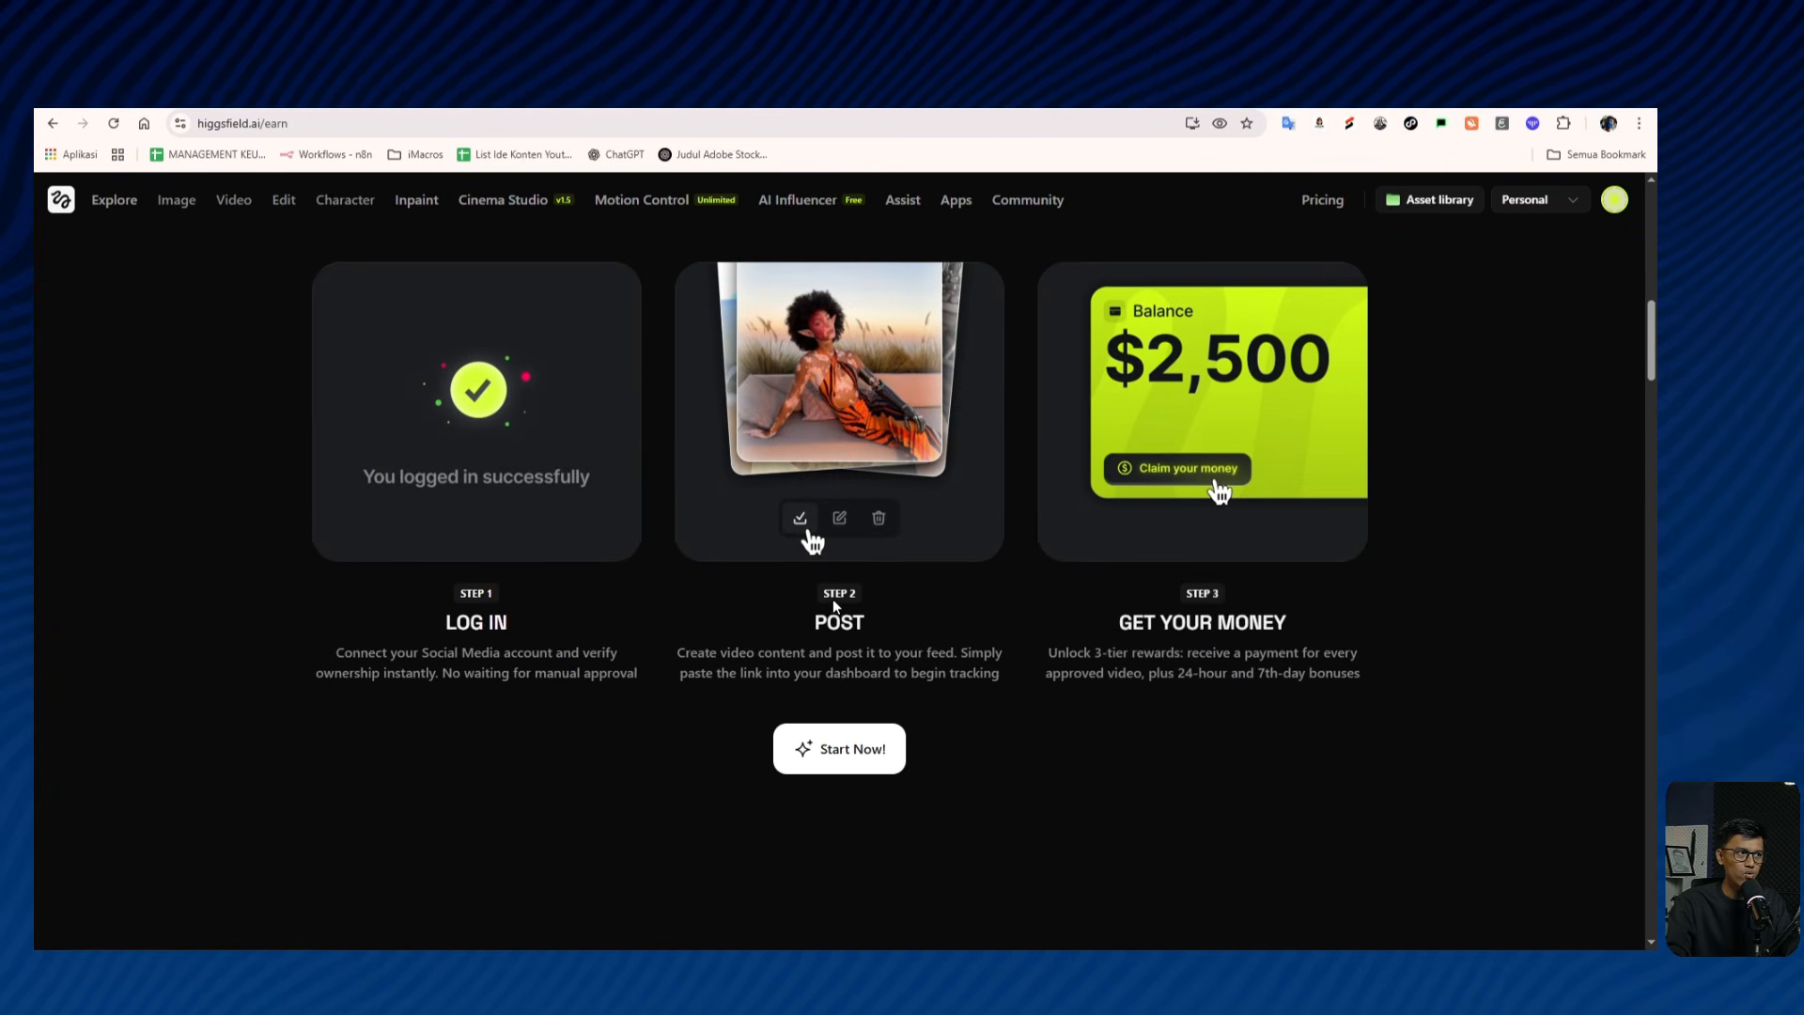
pyautogui.scroll(2, 833, 602)
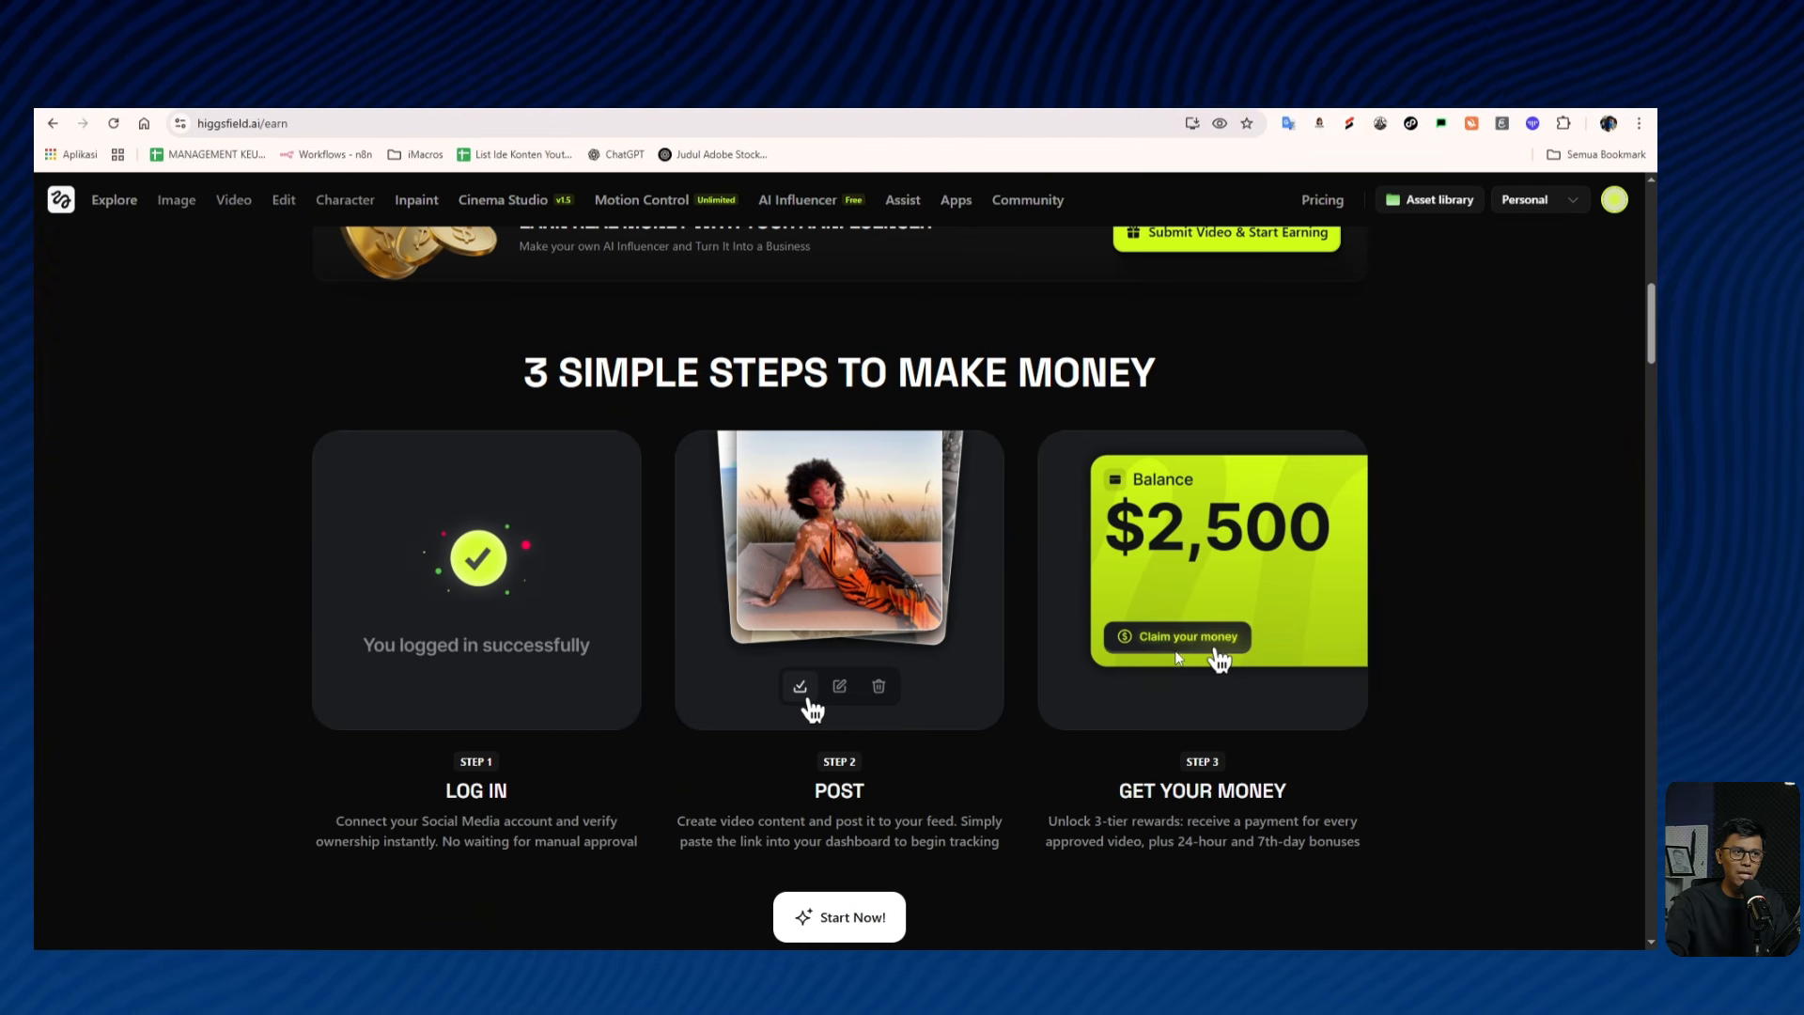
pyautogui.scroll(-9, 1176, 658)
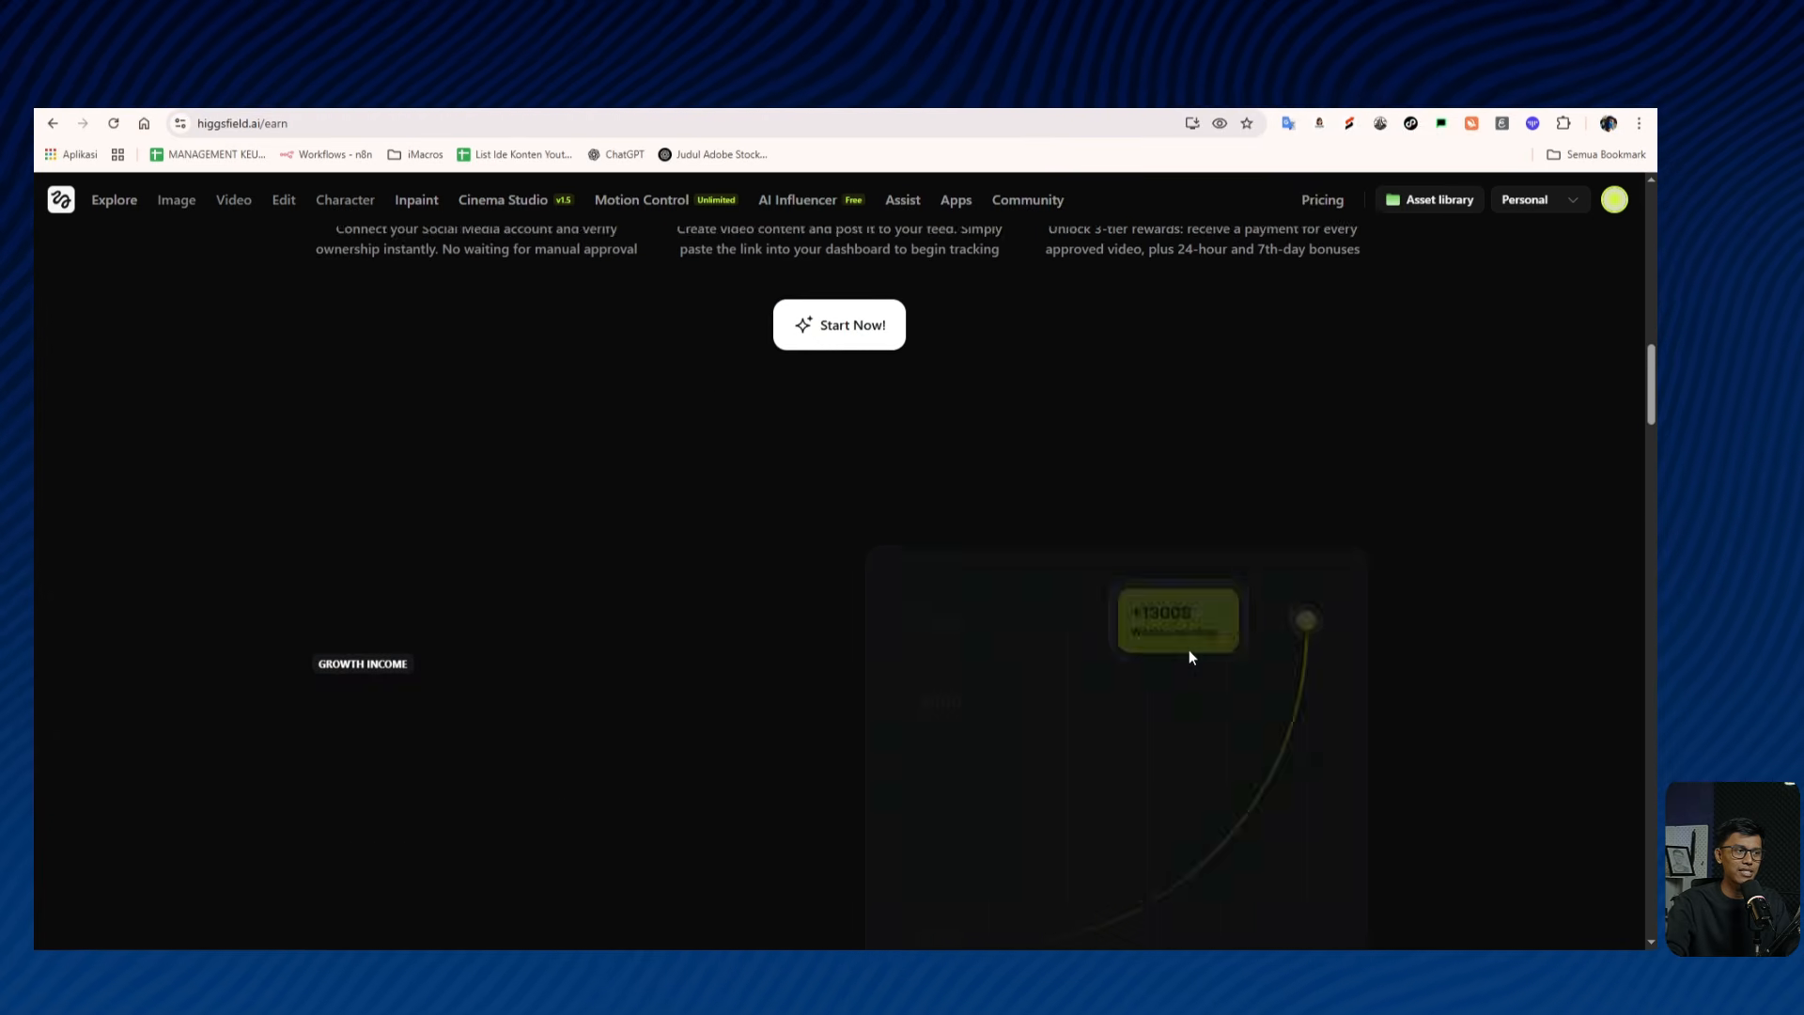
pyautogui.scroll(-9, 698, 562)
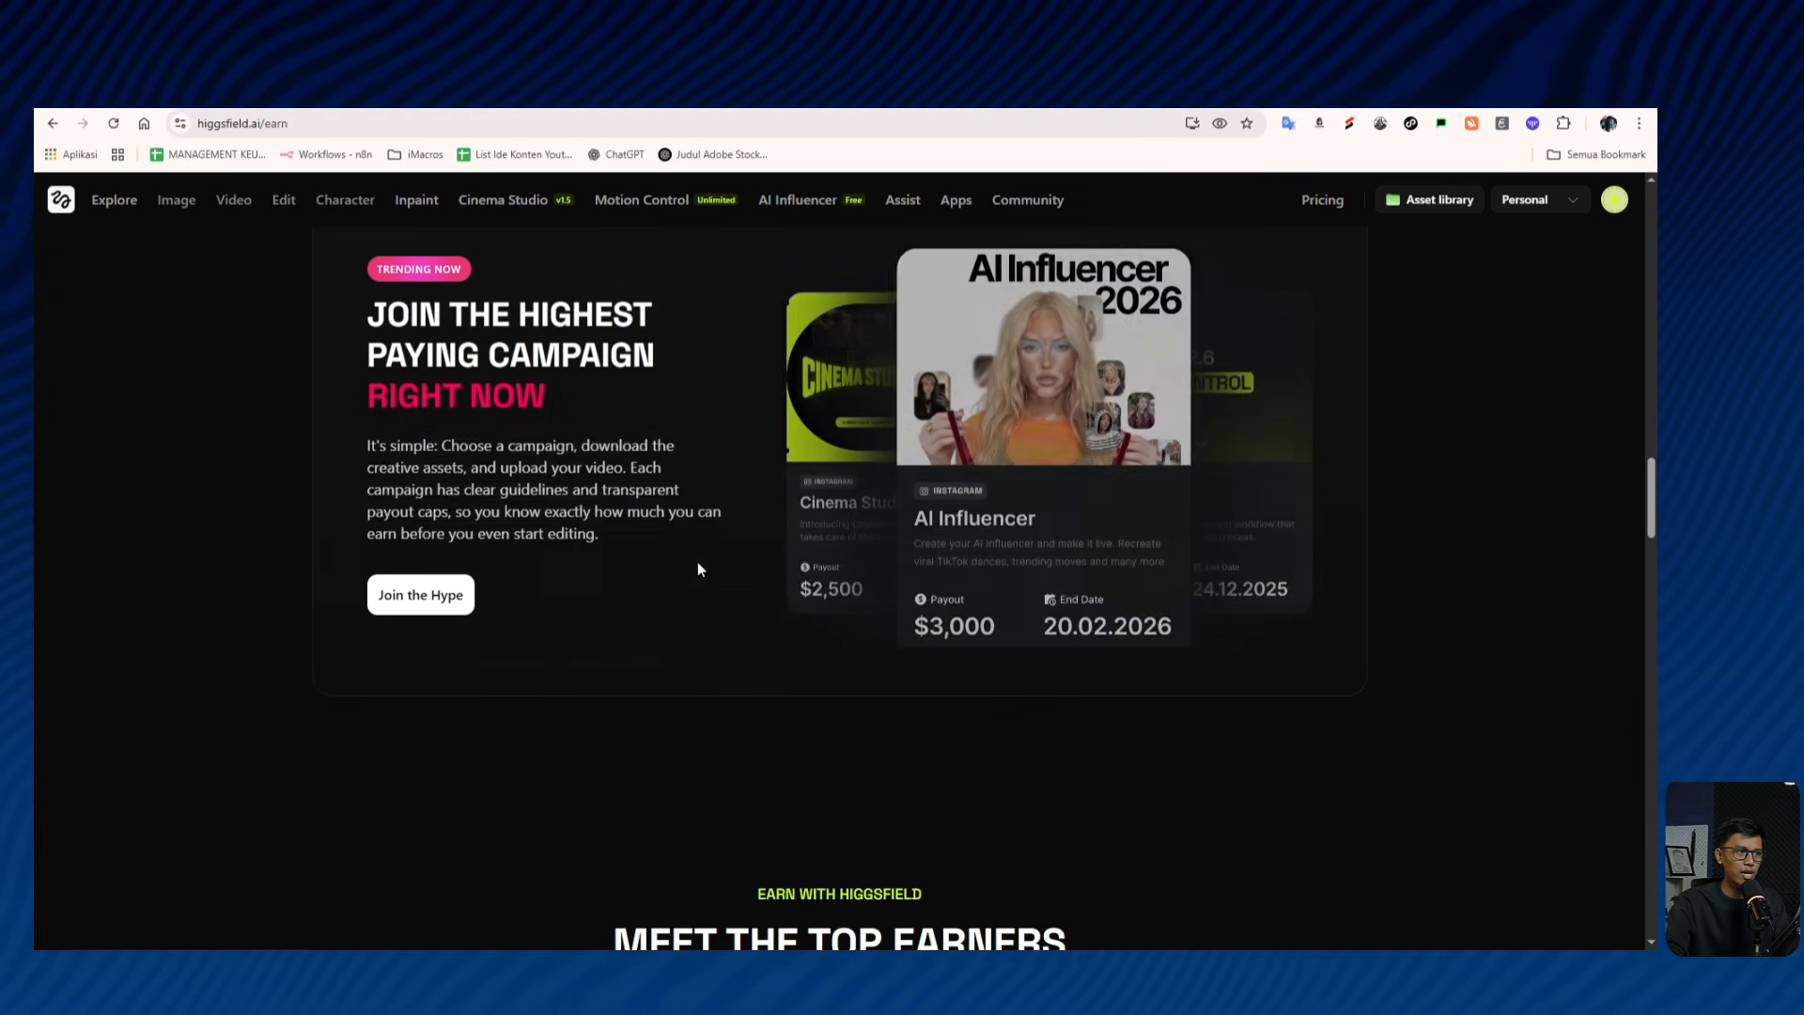
pyautogui.scroll(-5, 697, 562)
pyautogui.scroll(-2, 697, 562)
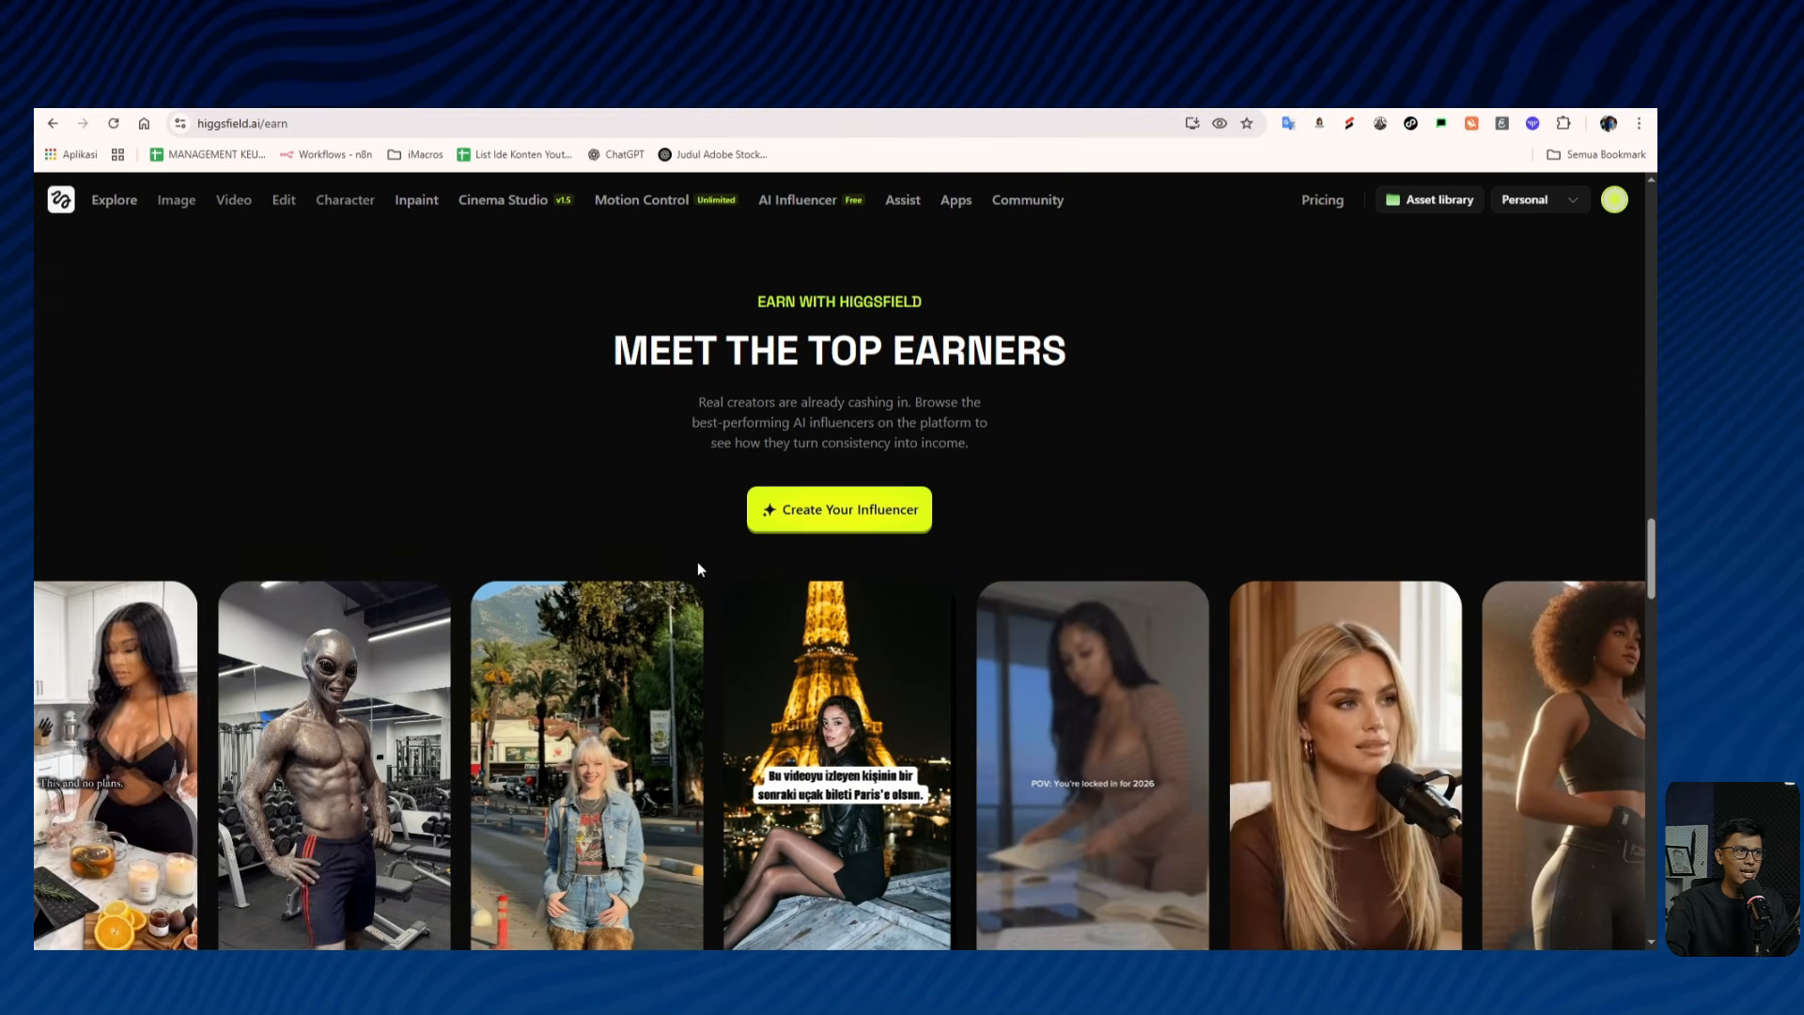
pyautogui.scroll(14, 701, 564)
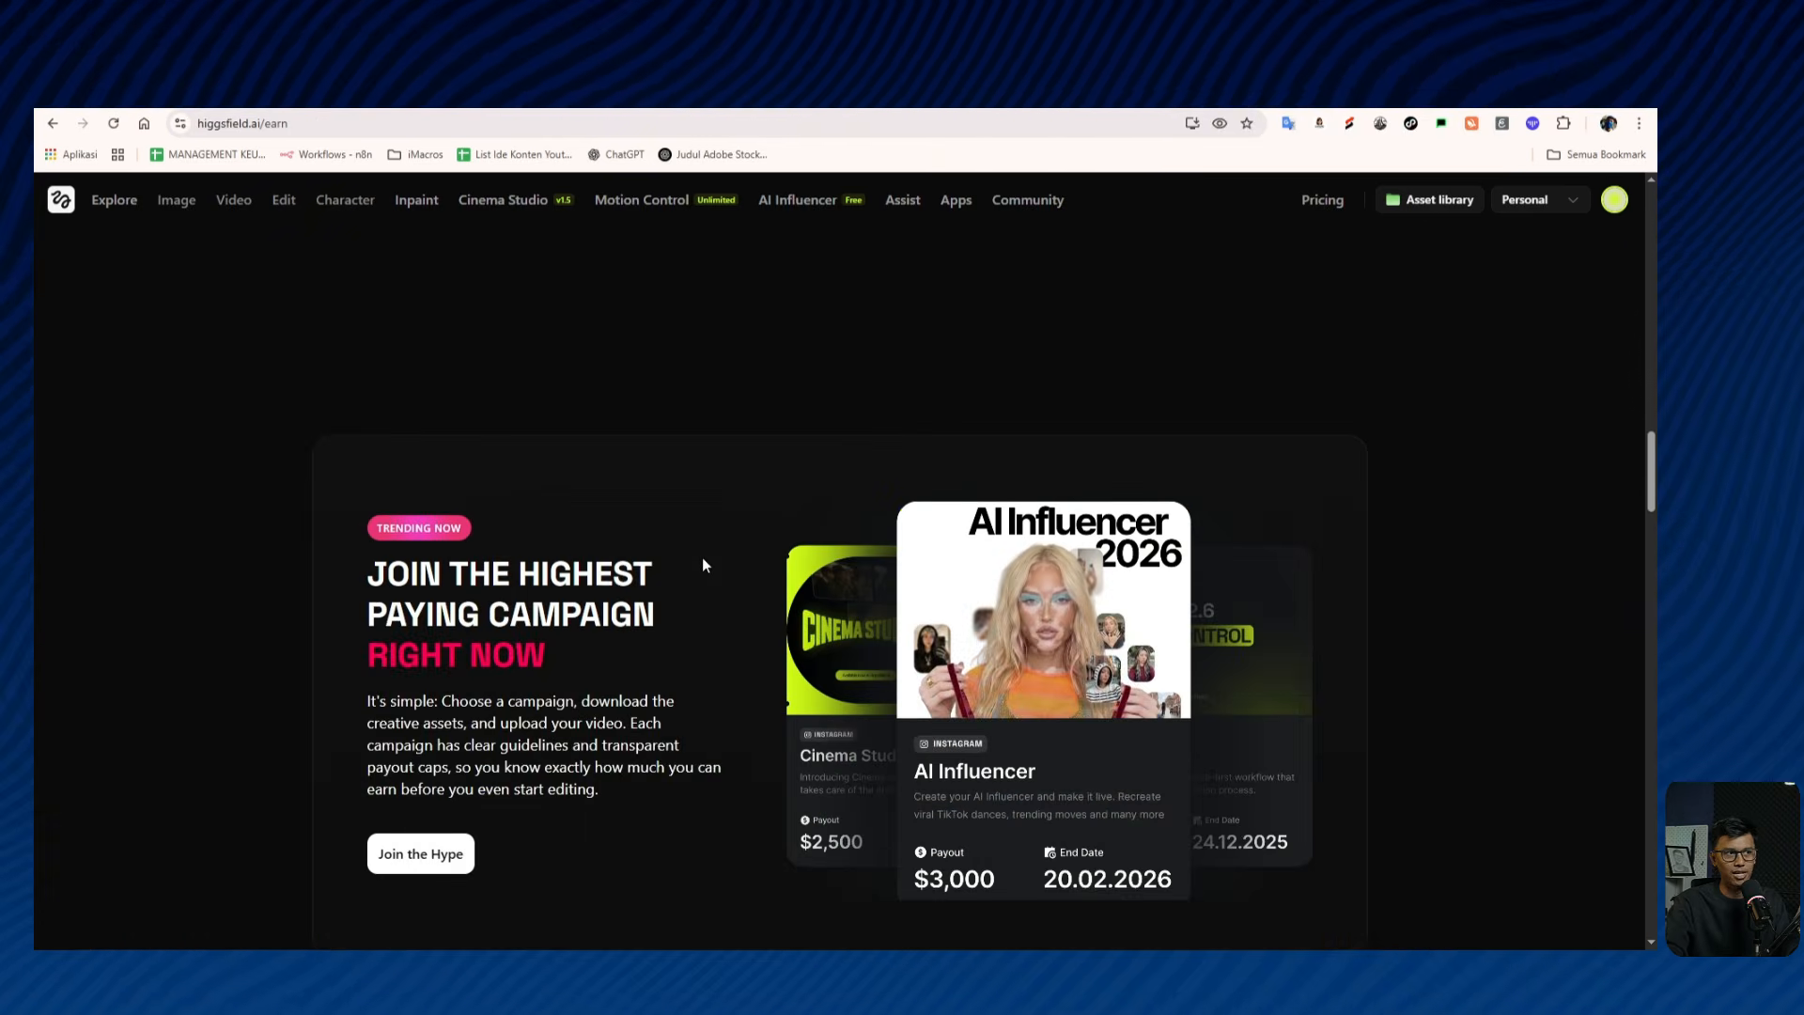
pyautogui.scroll(5, 702, 565)
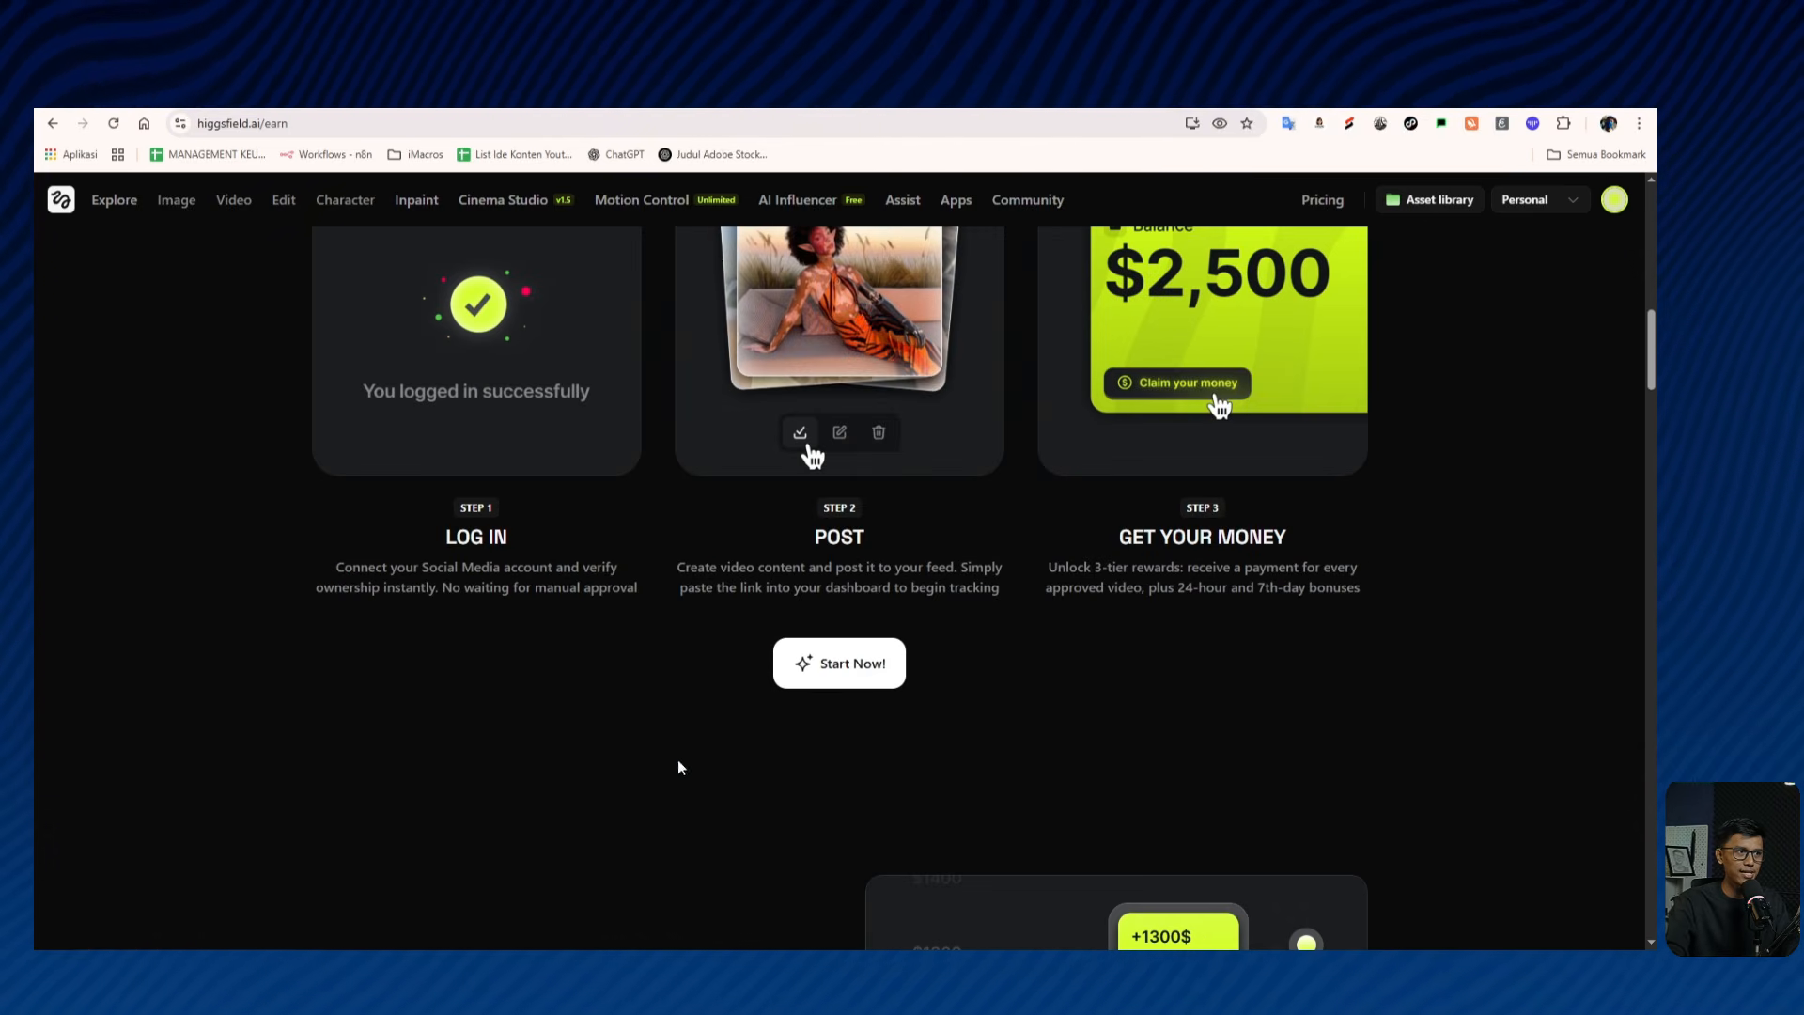
# Start the Earn program, open the "Earn with AI Influencer Studio" campaign and review its payout rates, how-it-works steps and promocode area.
pyautogui.click(826, 663)
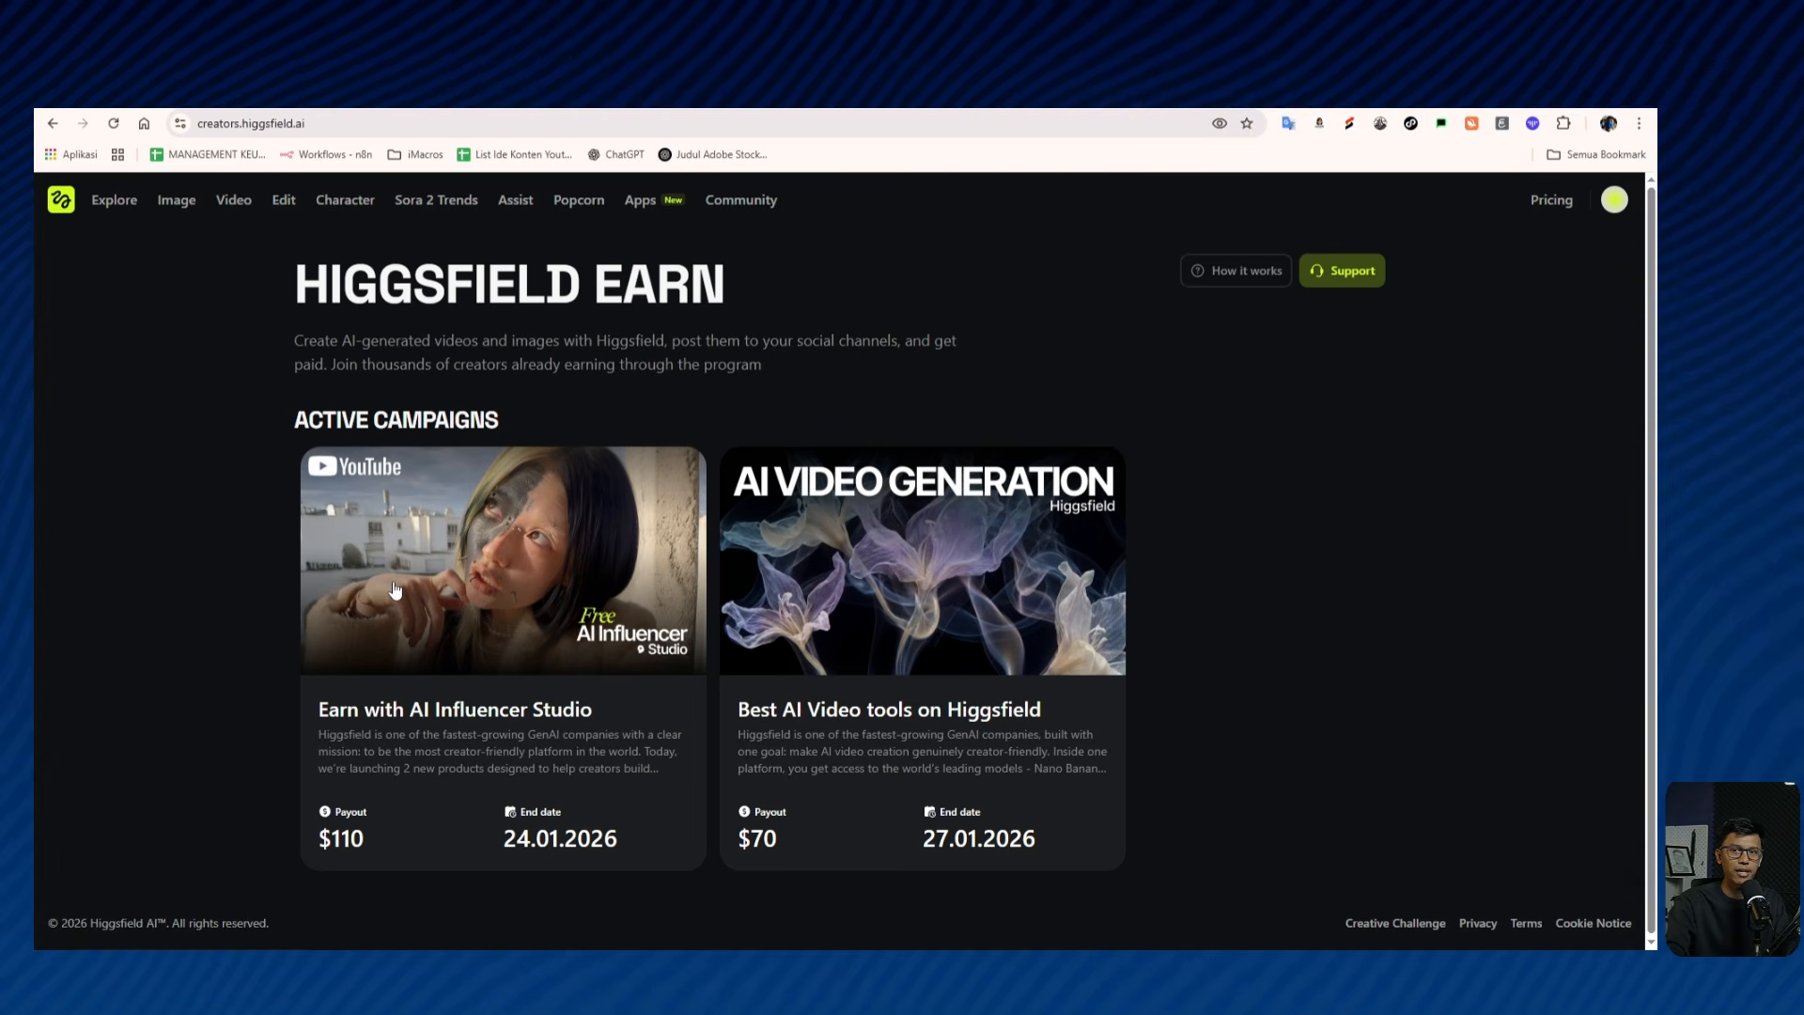
pyautogui.click(431, 748)
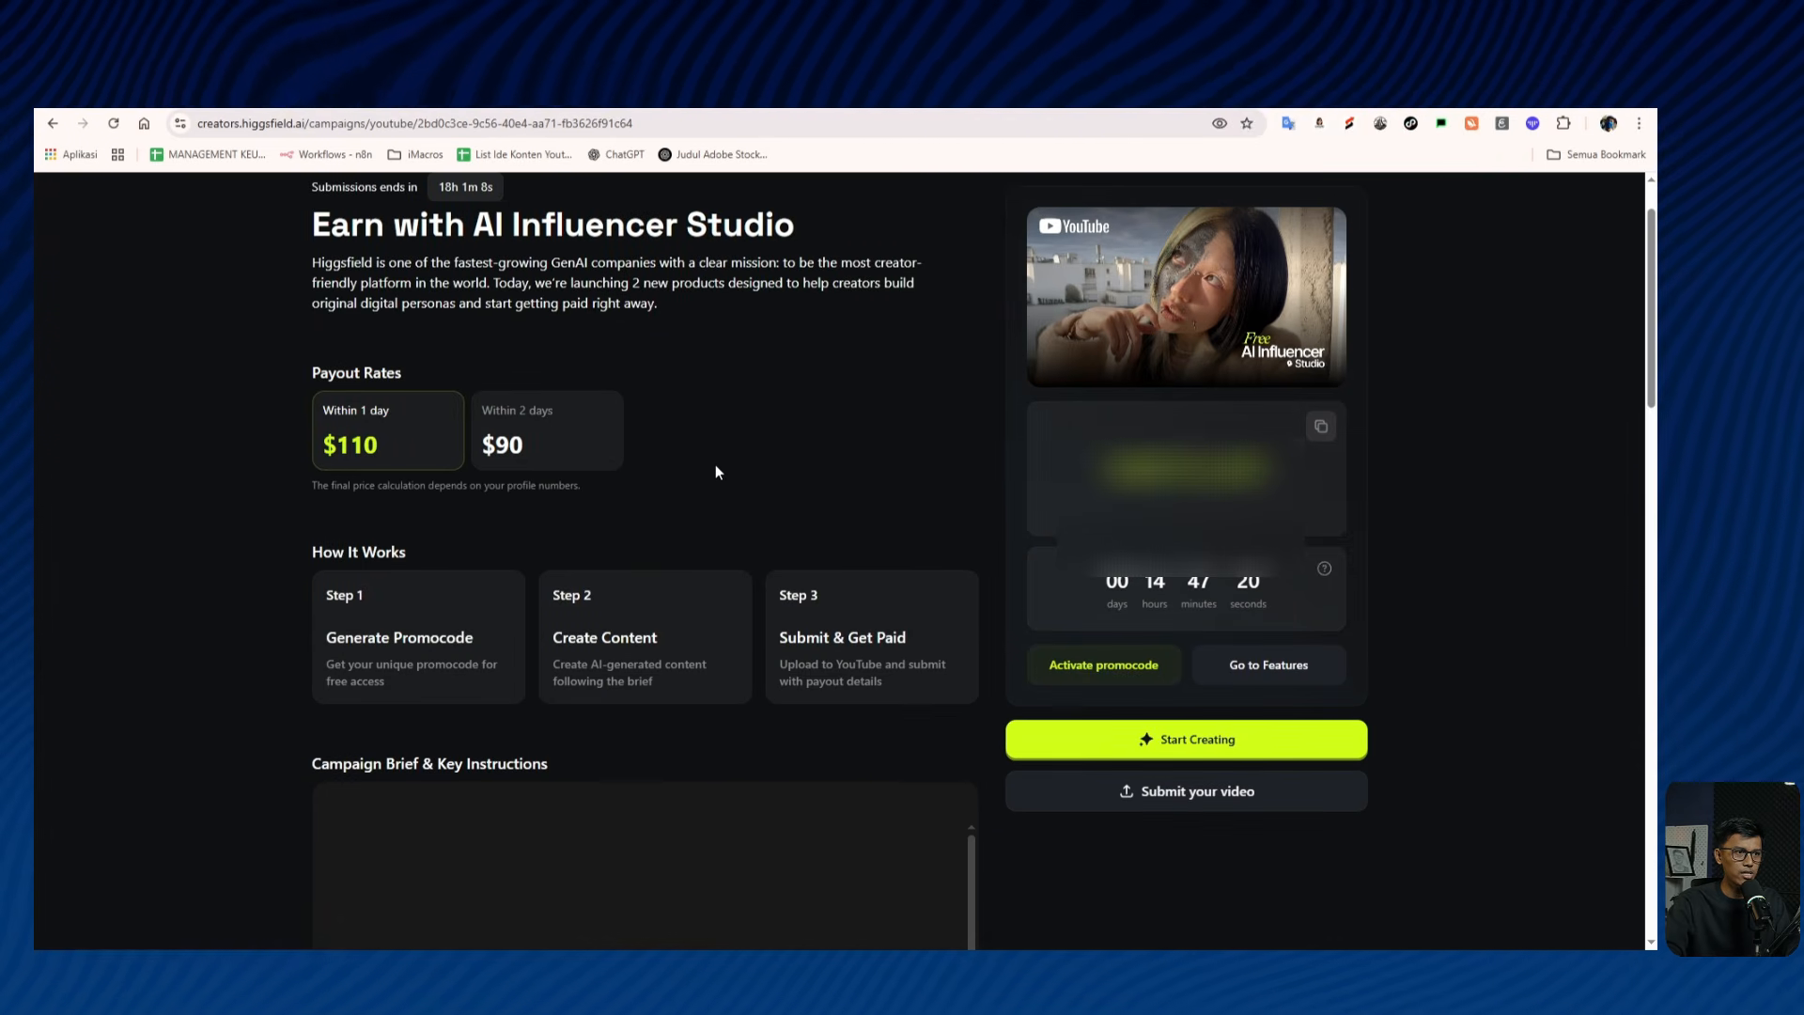
pyautogui.scroll(-1, 717, 472)
pyautogui.scroll(-2, 716, 471)
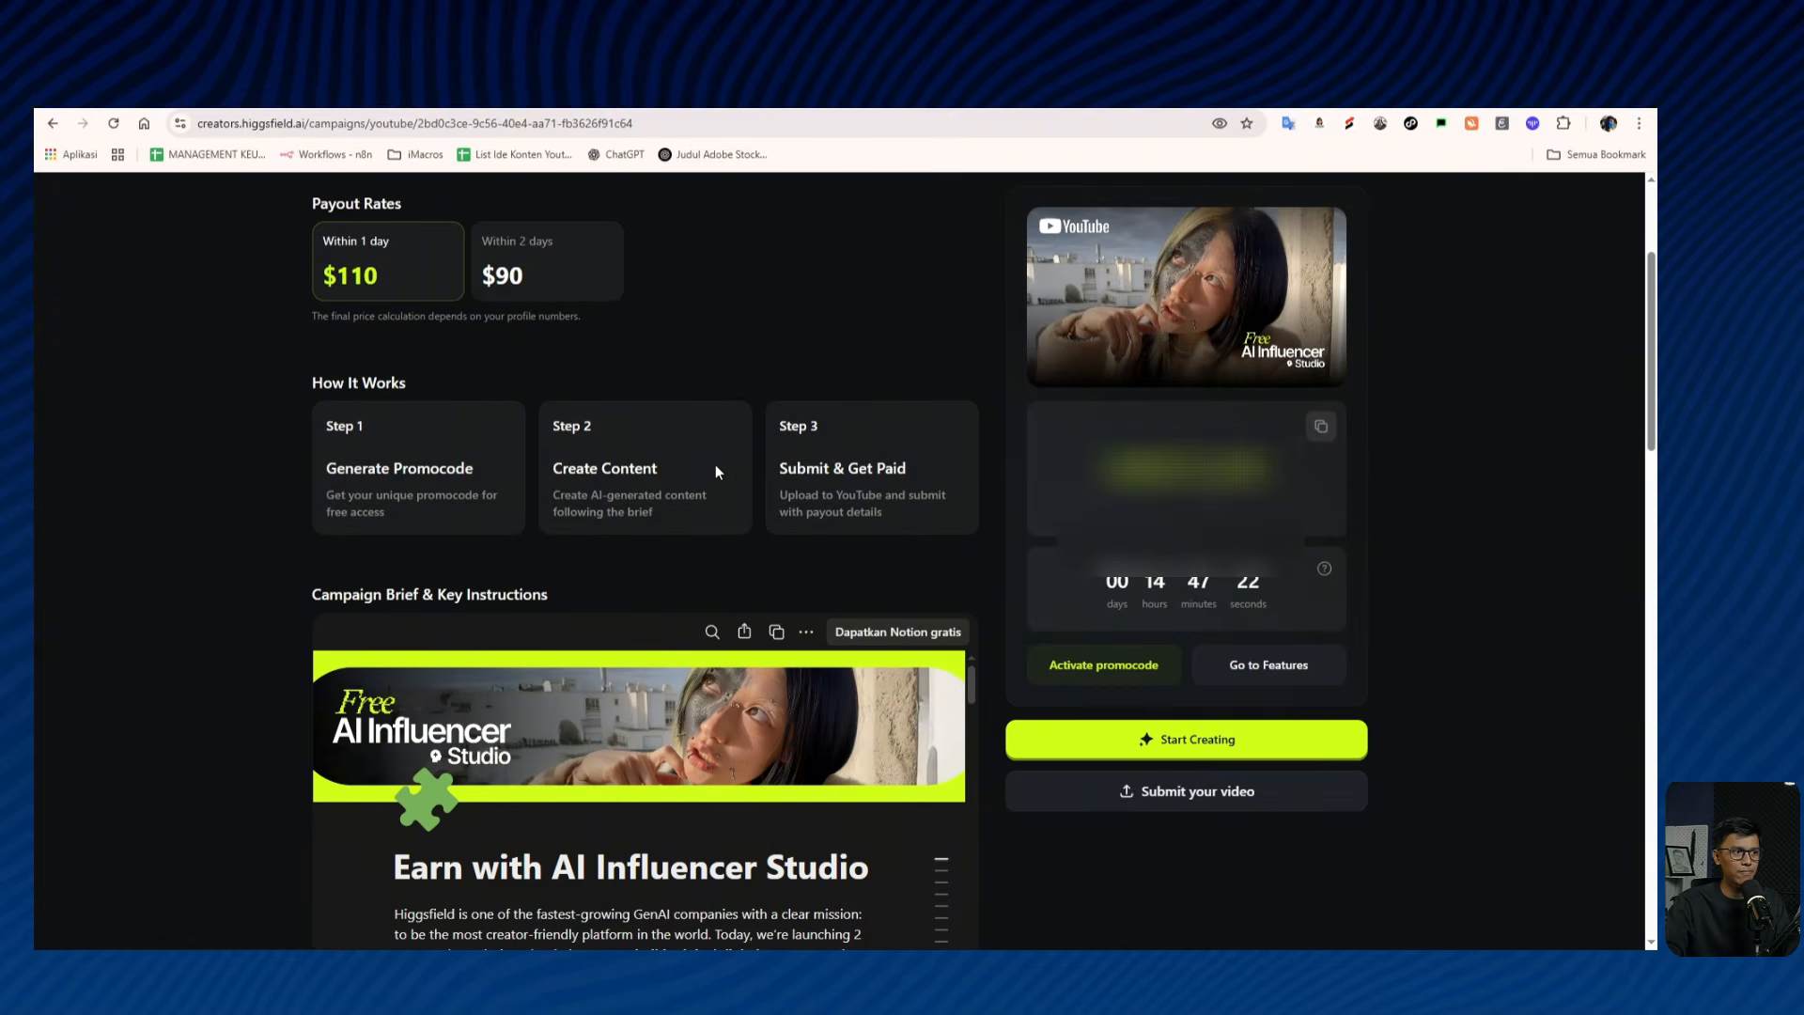
pyautogui.scroll(3, 716, 472)
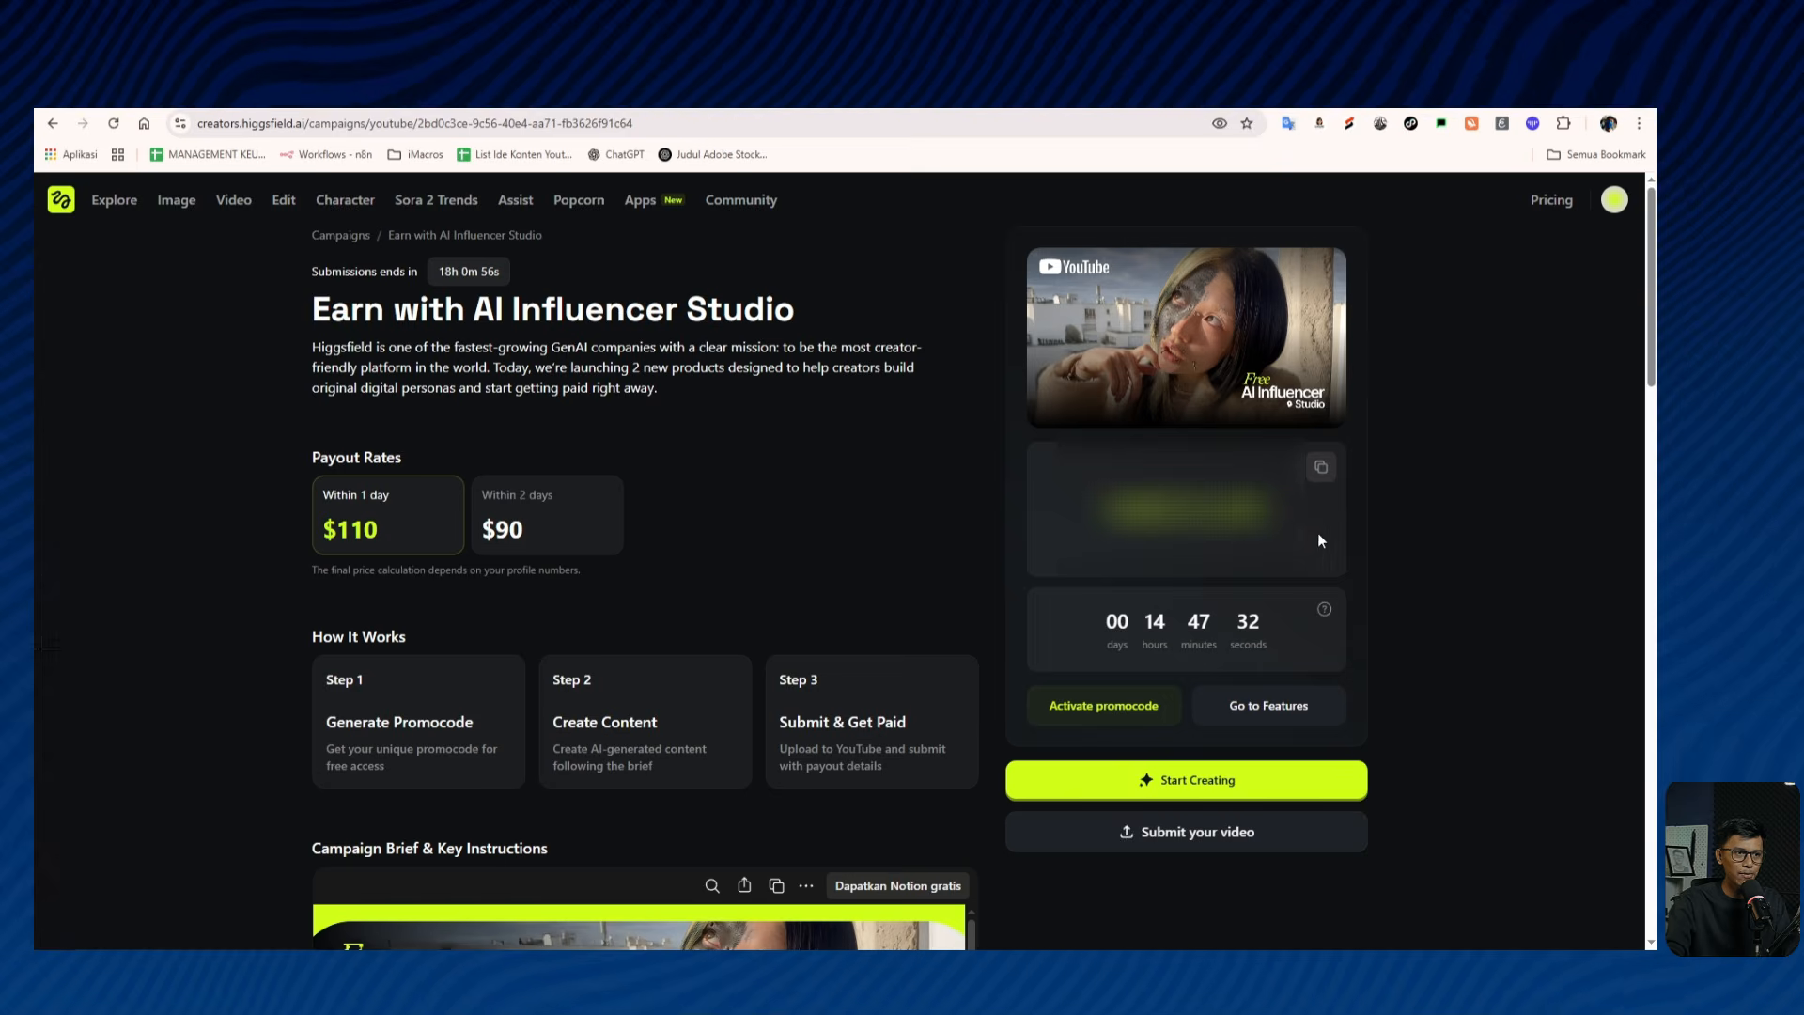
# Review the campaign brief and the submission box fields for the YouTube video link, Shorts link and payout details.
pyautogui.scroll(-2, 826, 625)
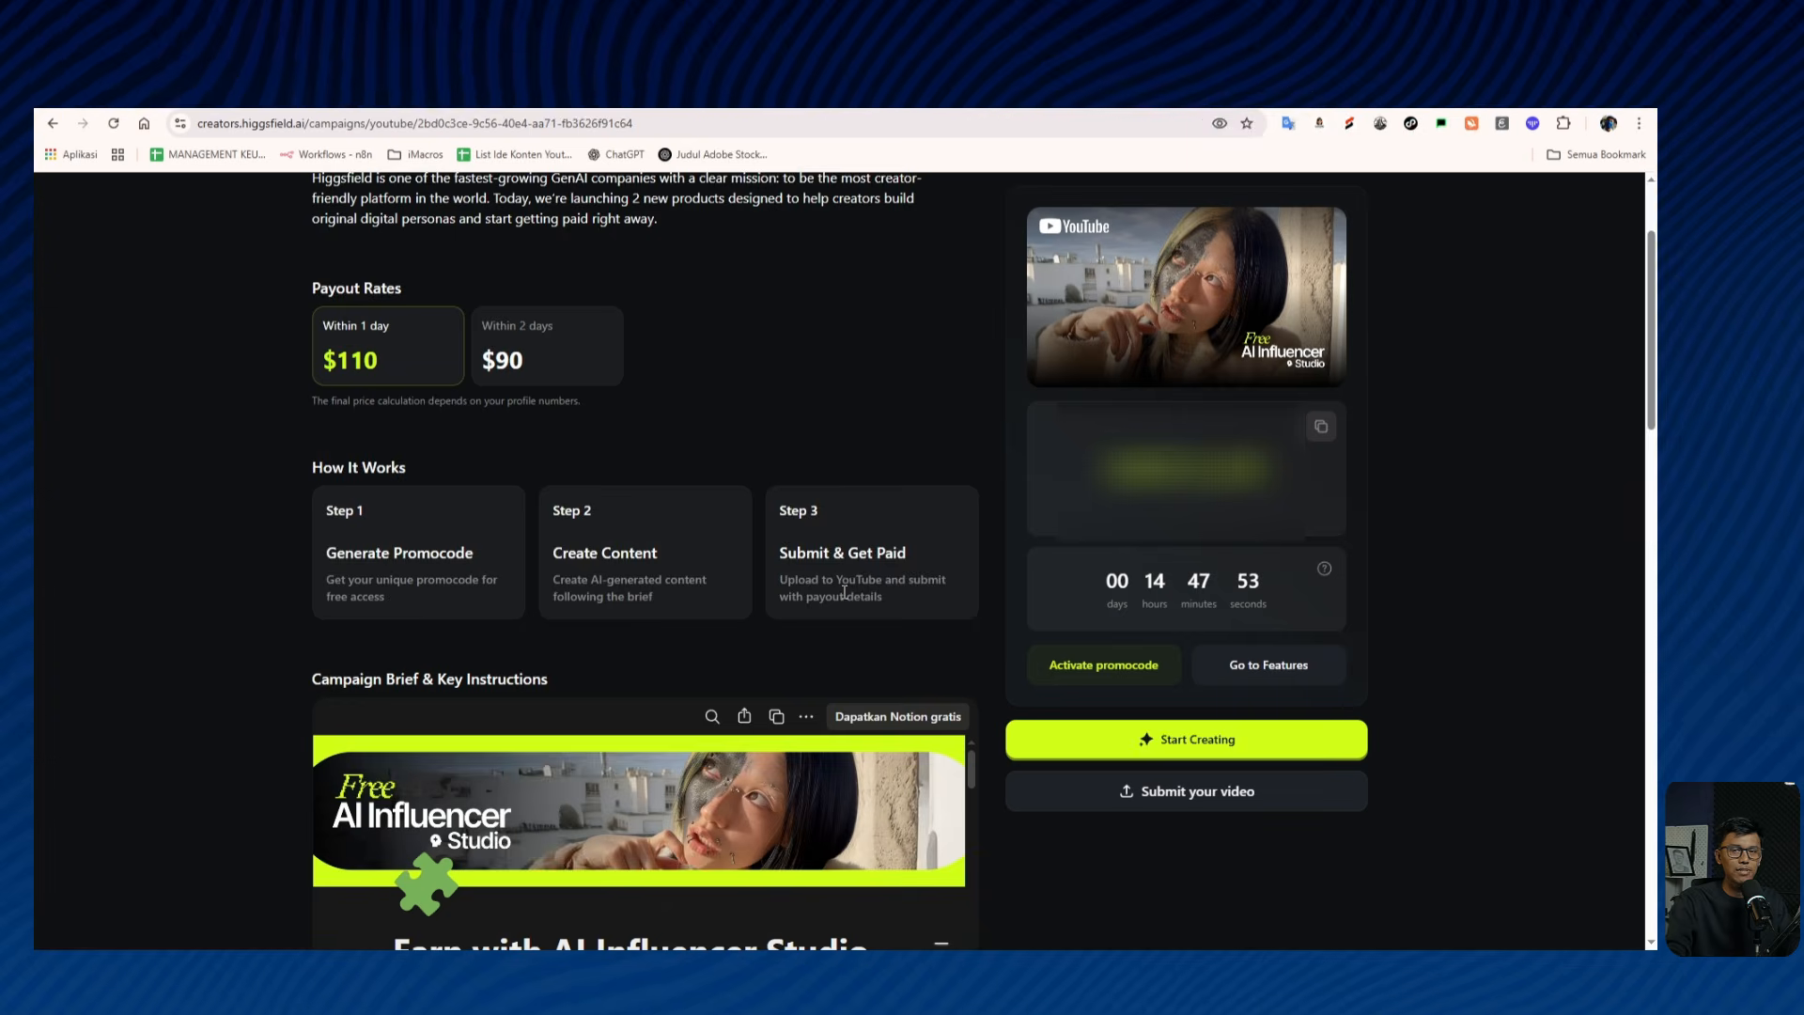
pyautogui.scroll(-8, 844, 594)
pyautogui.scroll(-3, 727, 578)
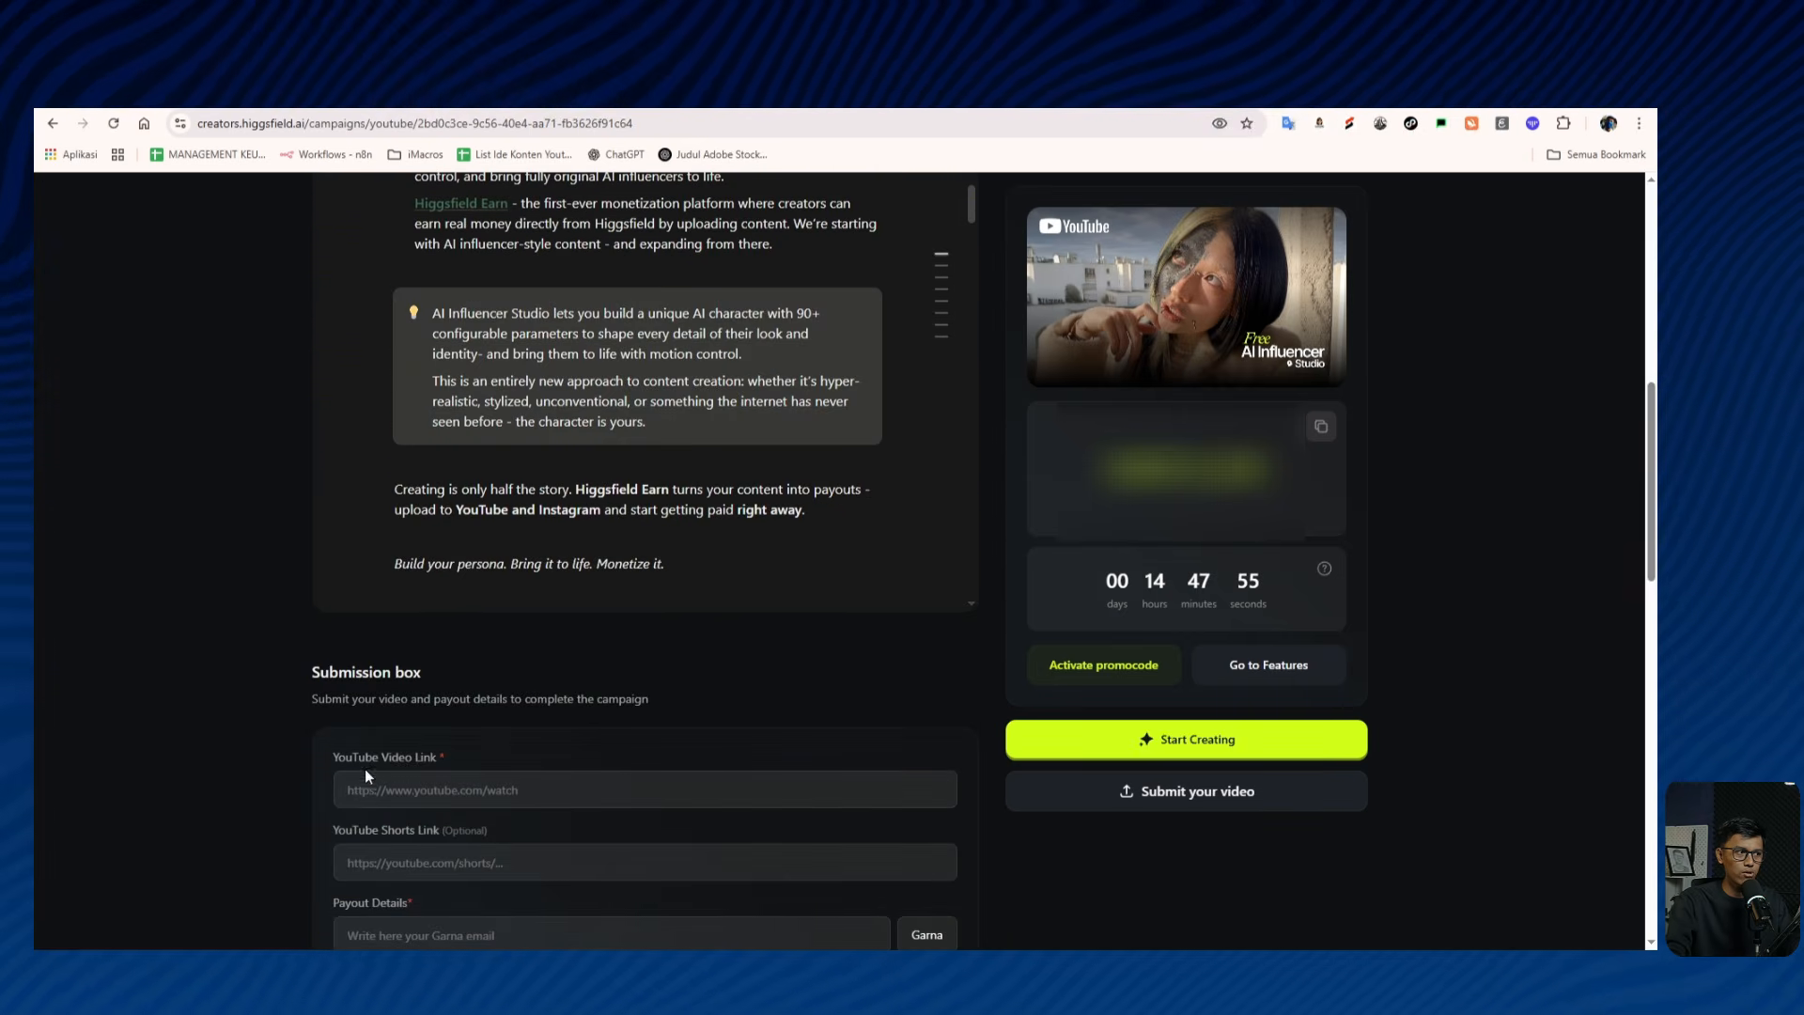
pyautogui.scroll(-3, 474, 646)
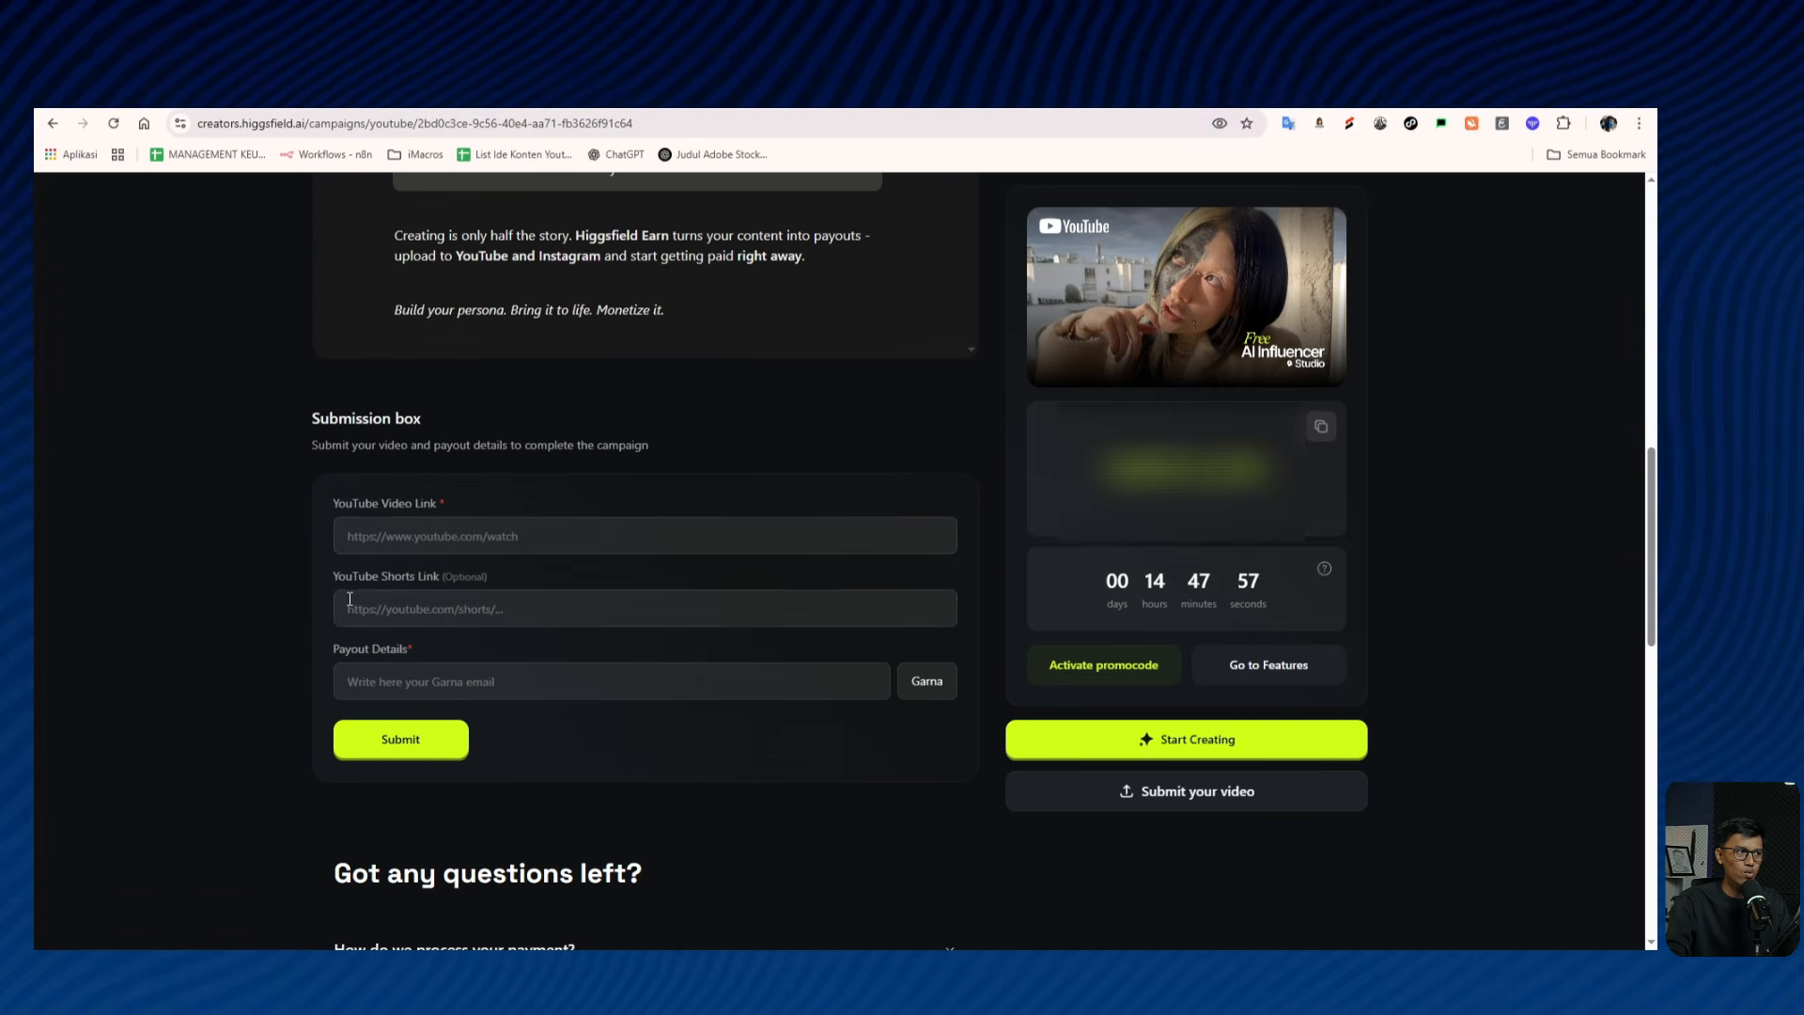
pyautogui.click(437, 606)
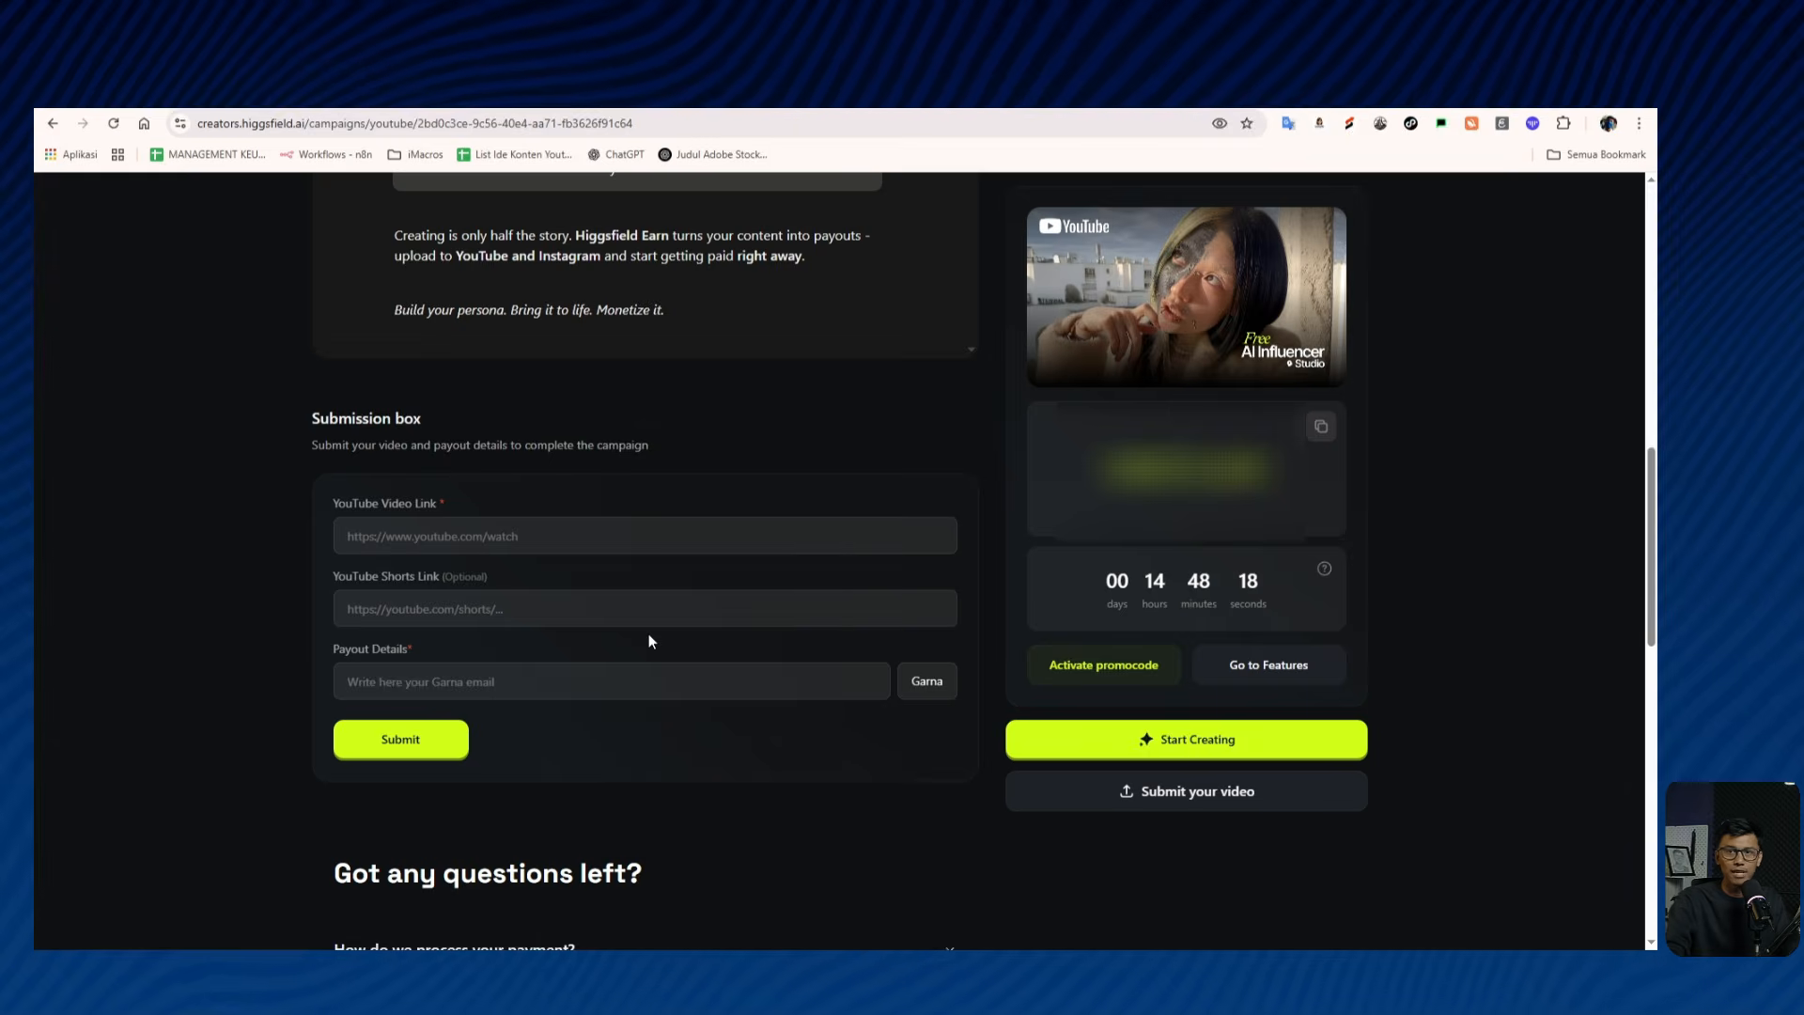
# Look up the FAQ on payment processing and expand the answer about not having a Garna account.
pyautogui.scroll(-4, 649, 717)
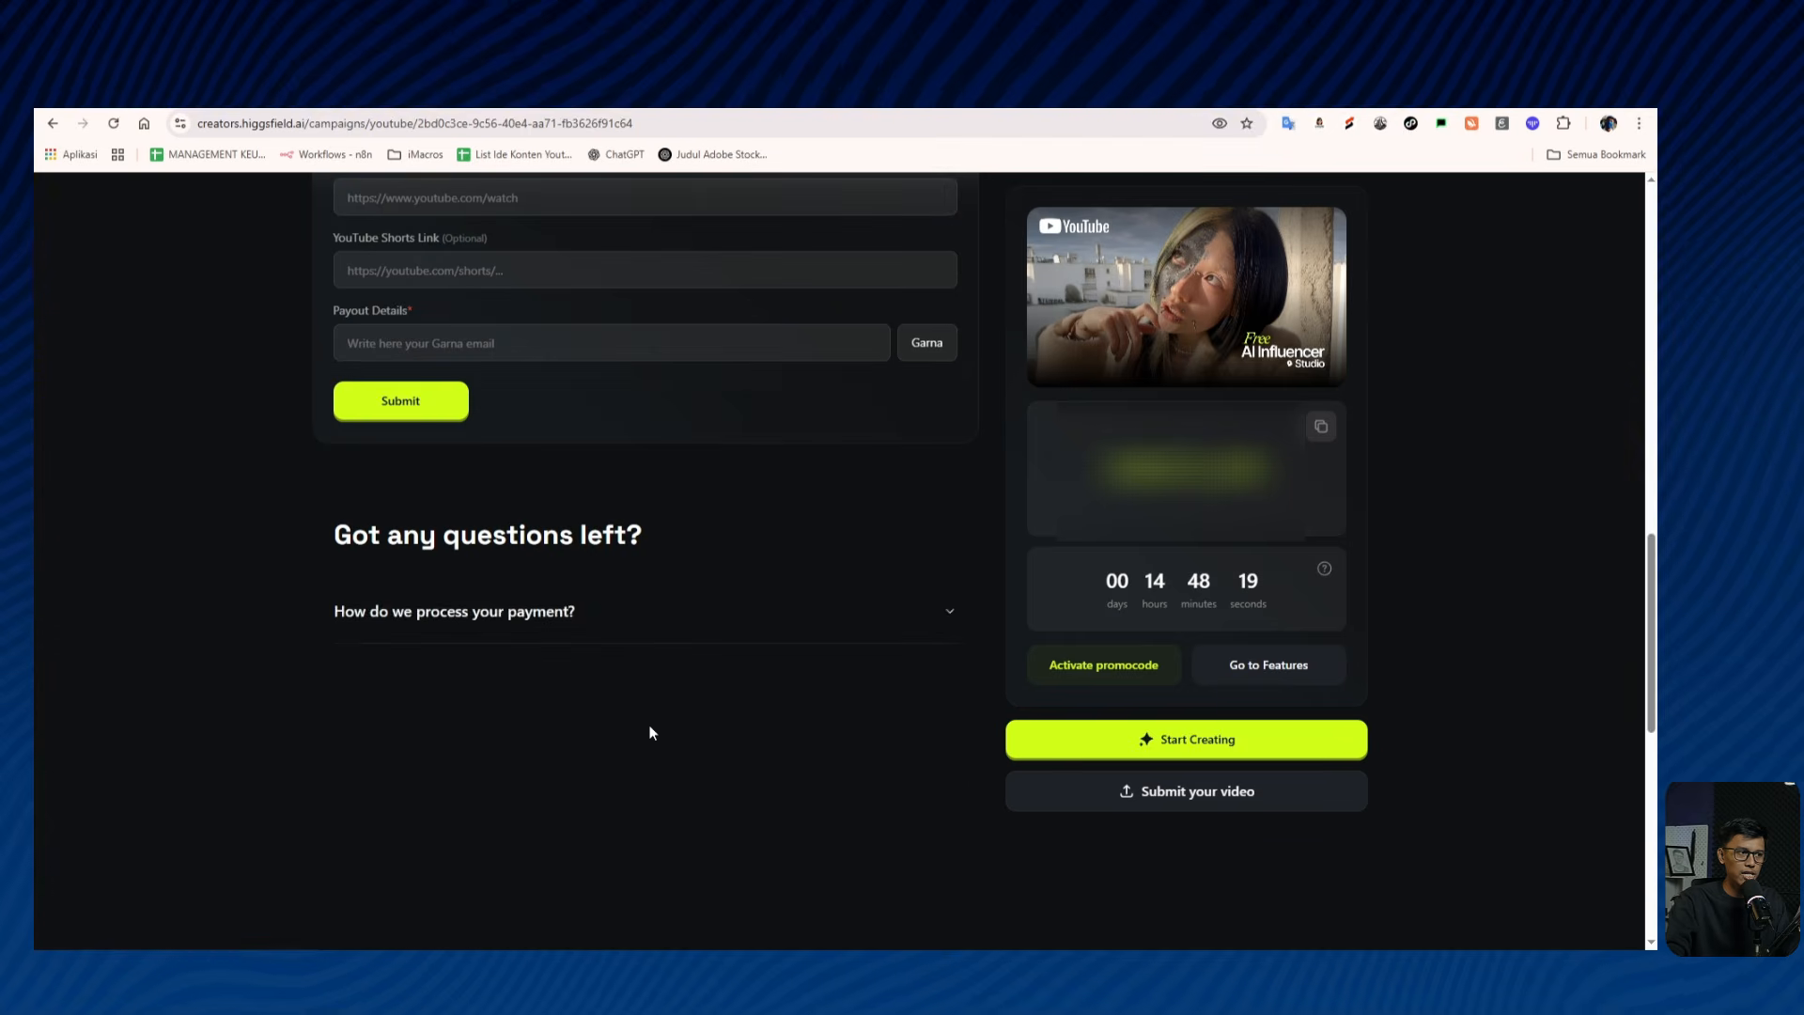
pyautogui.click(604, 616)
pyautogui.click(605, 616)
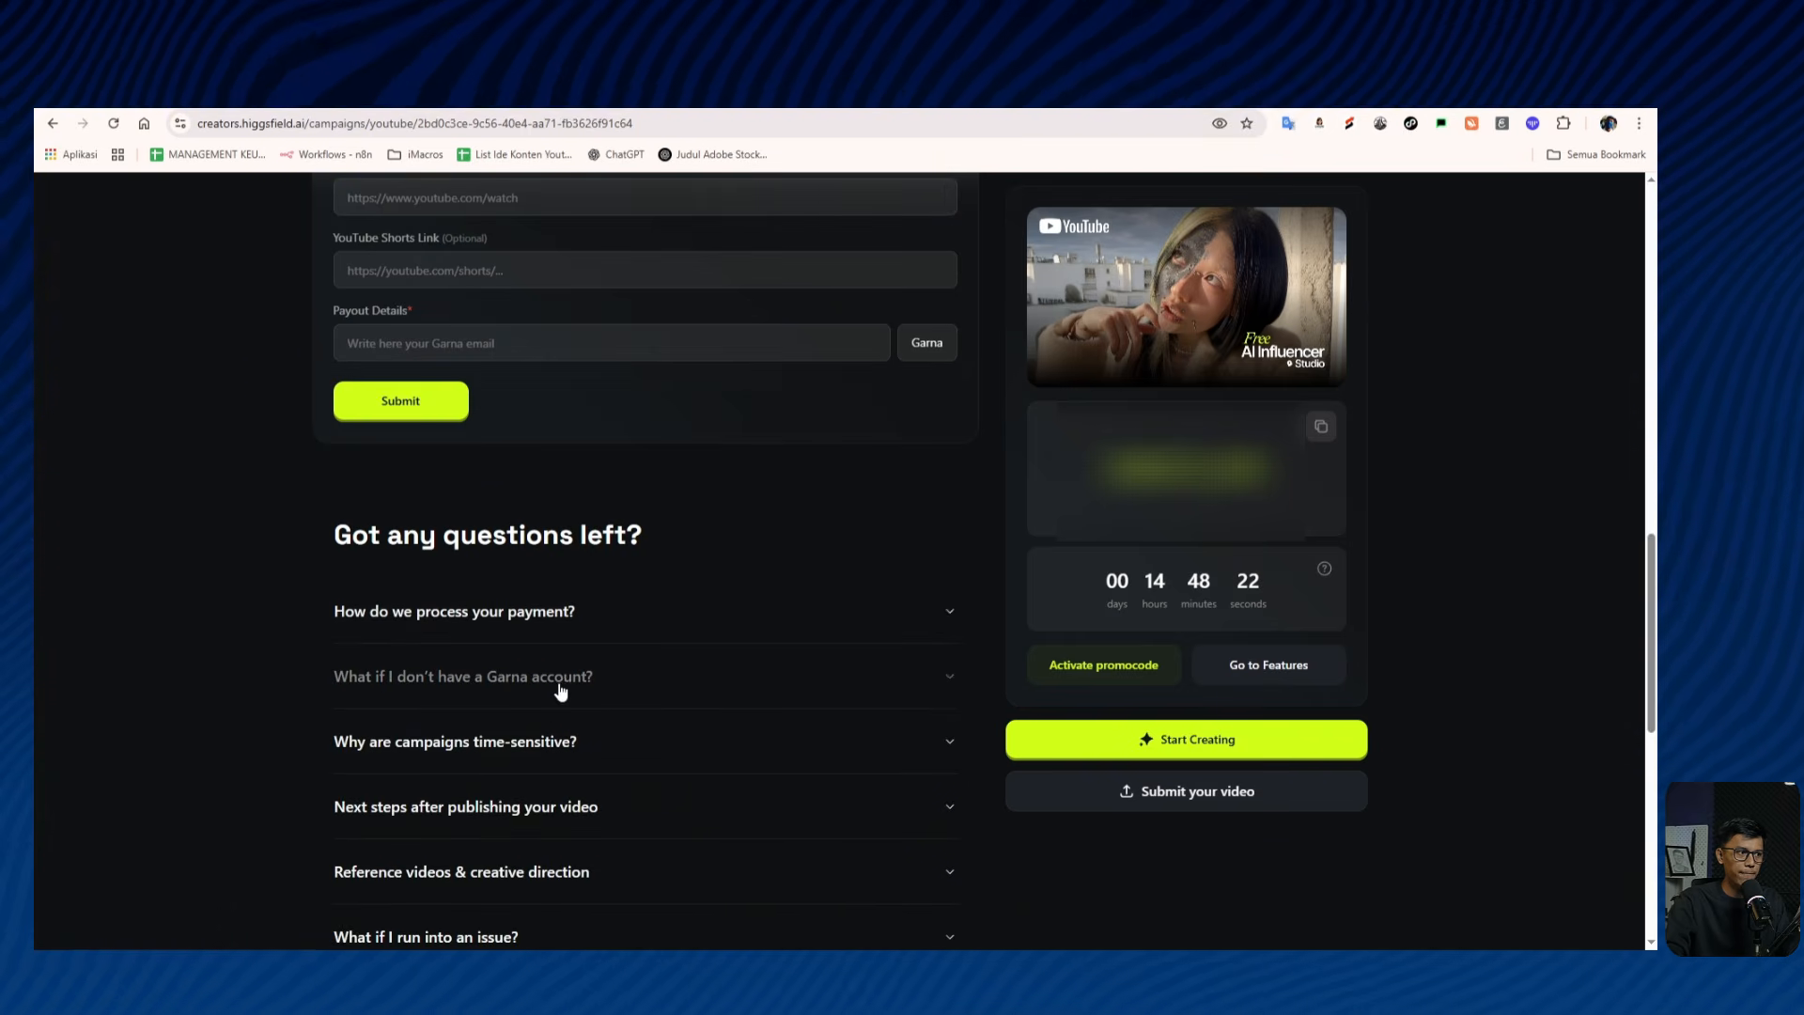
pyautogui.click(561, 680)
pyautogui.scroll(5, 584, 713)
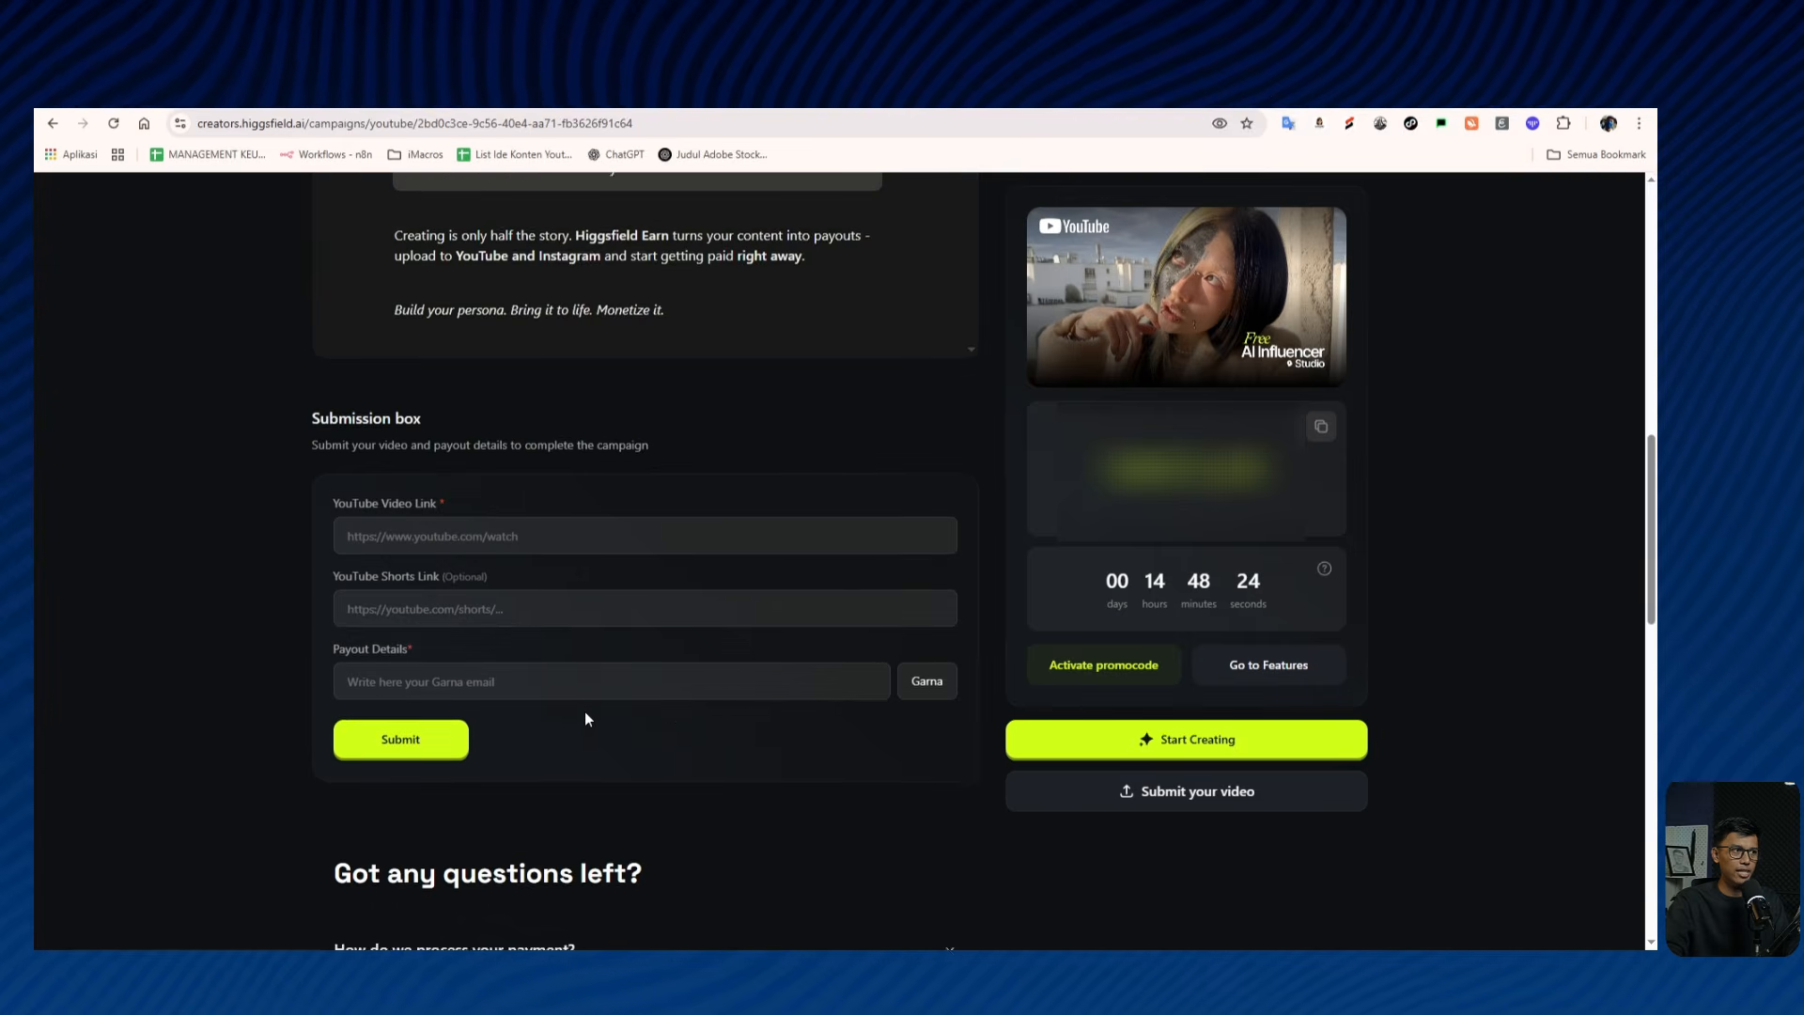
# Check the payout details field for the Garna email and read the instructions for people without a Garna account.
pyautogui.scroll(-3, 669, 714)
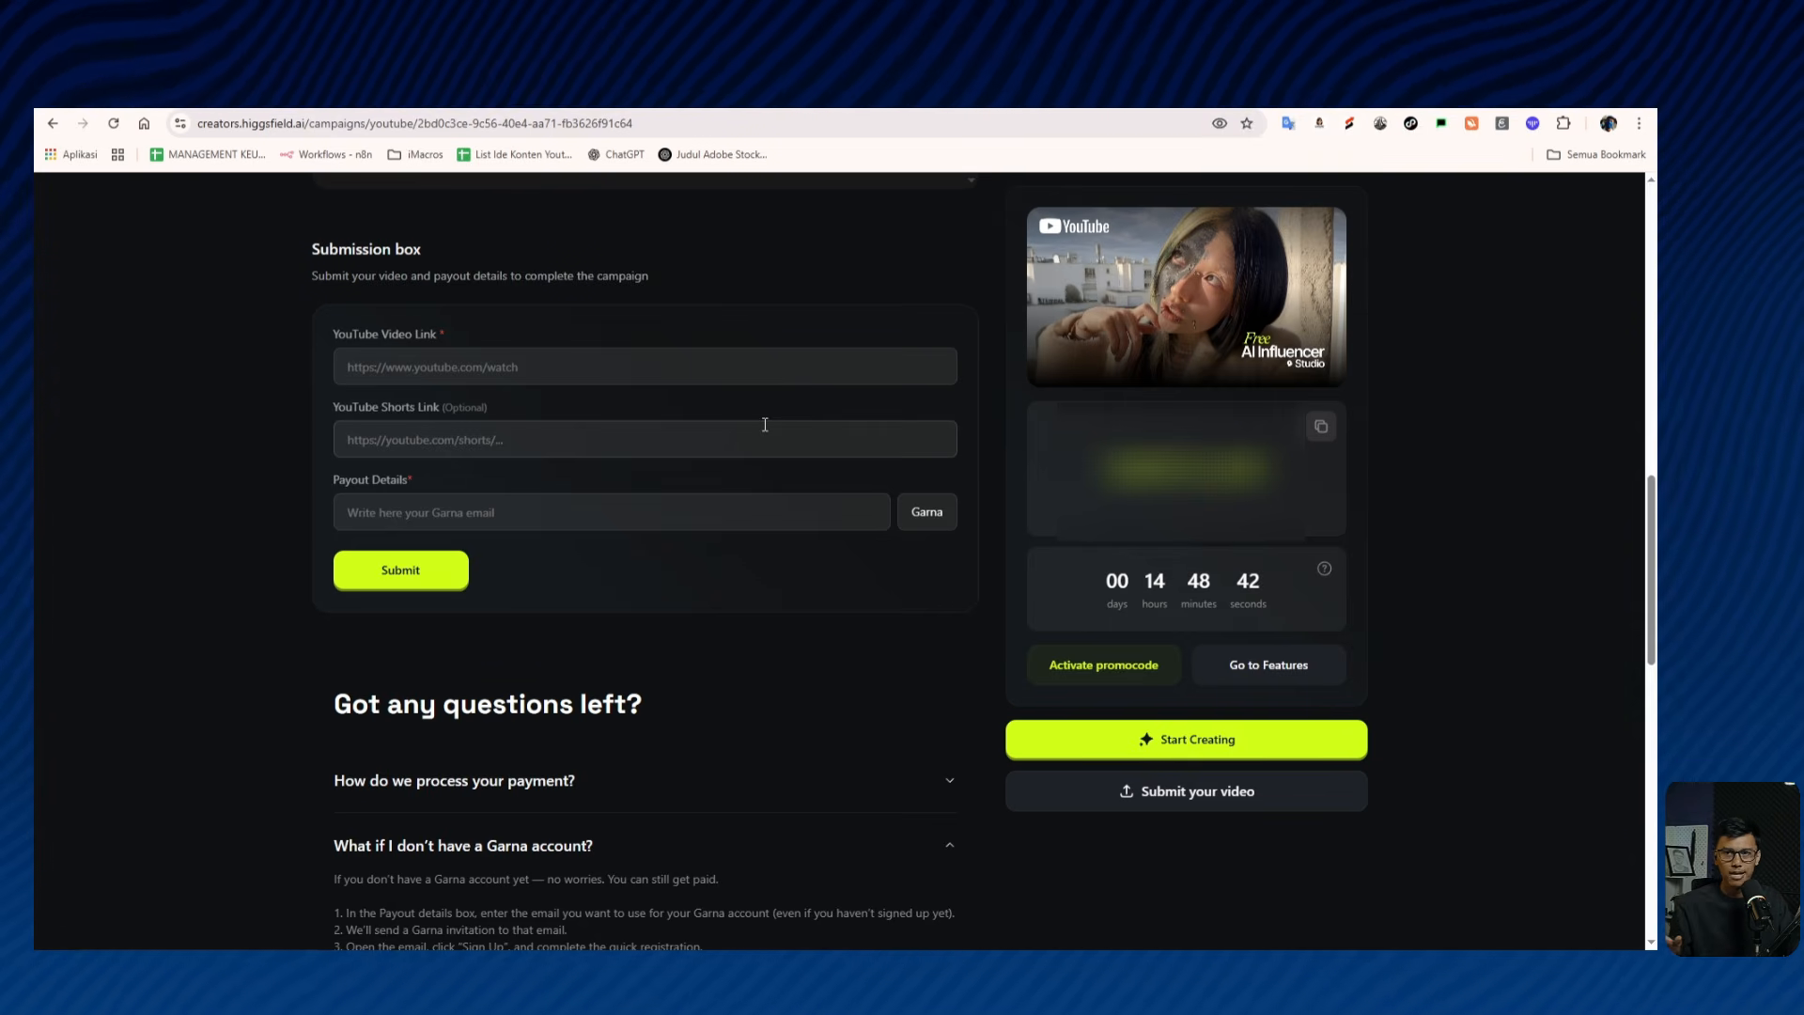
pyautogui.click(582, 510)
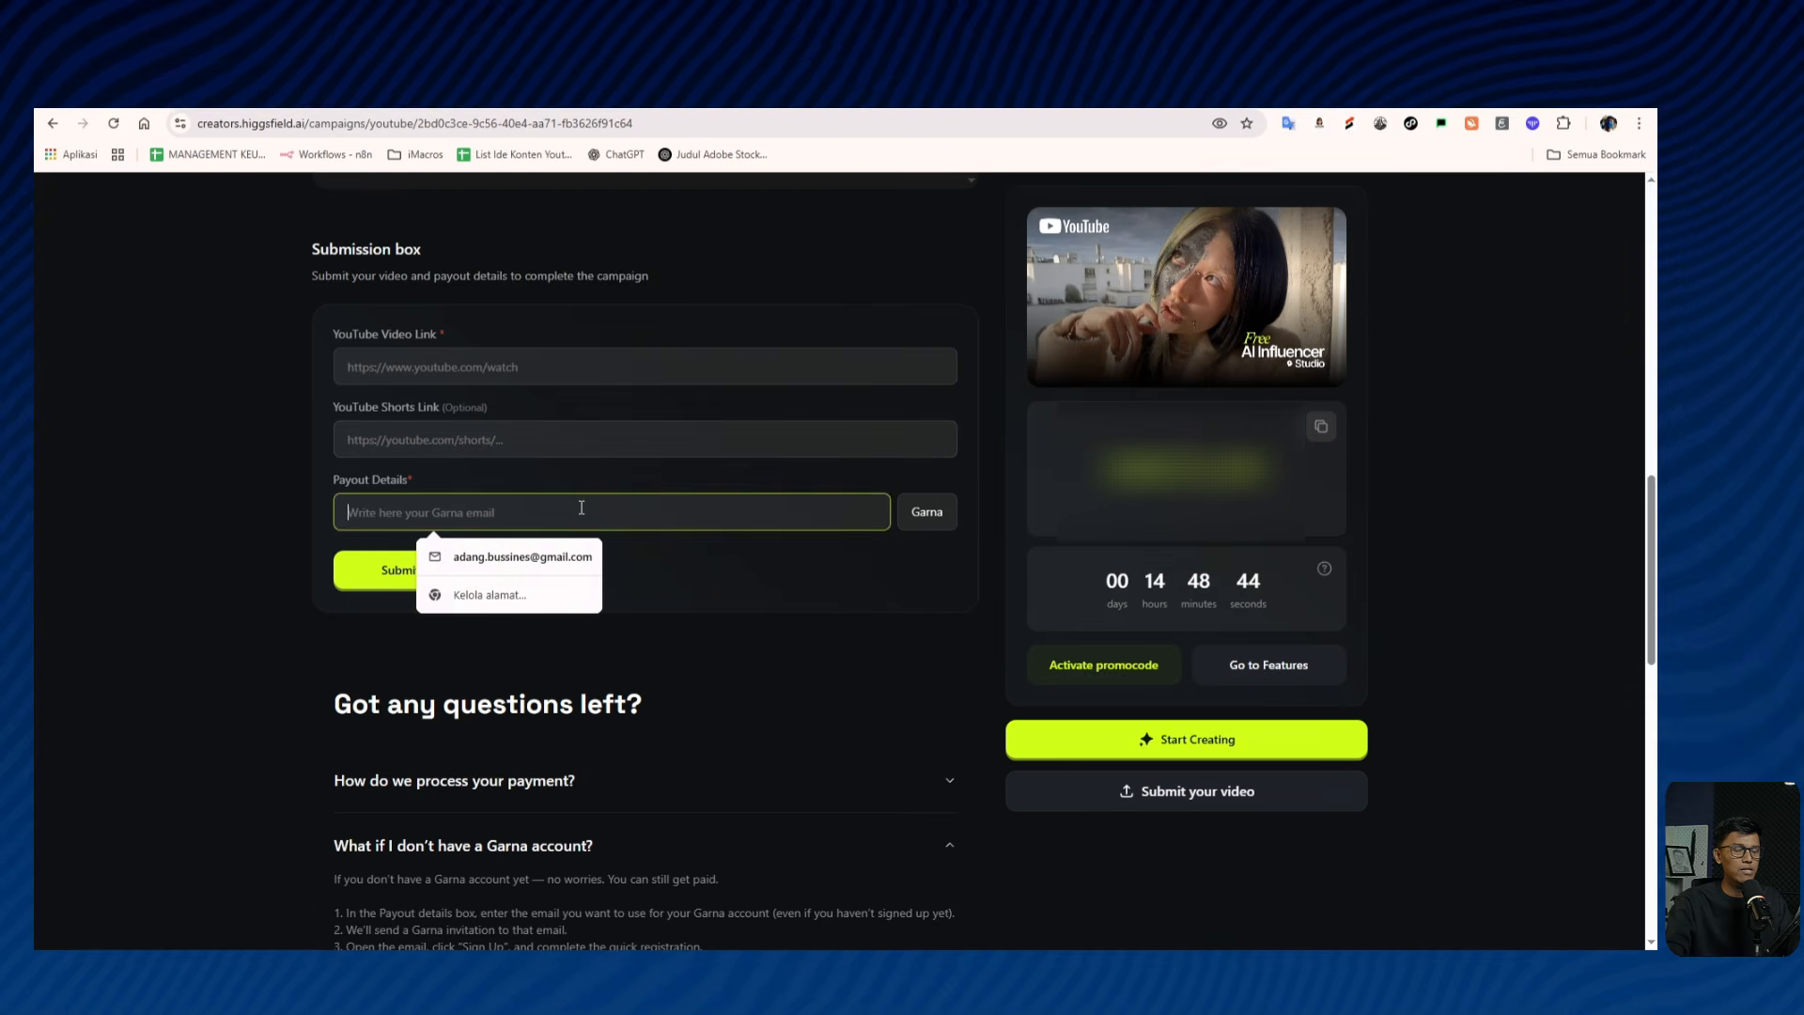
pyautogui.click(729, 601)
pyautogui.scroll(-3, 820, 680)
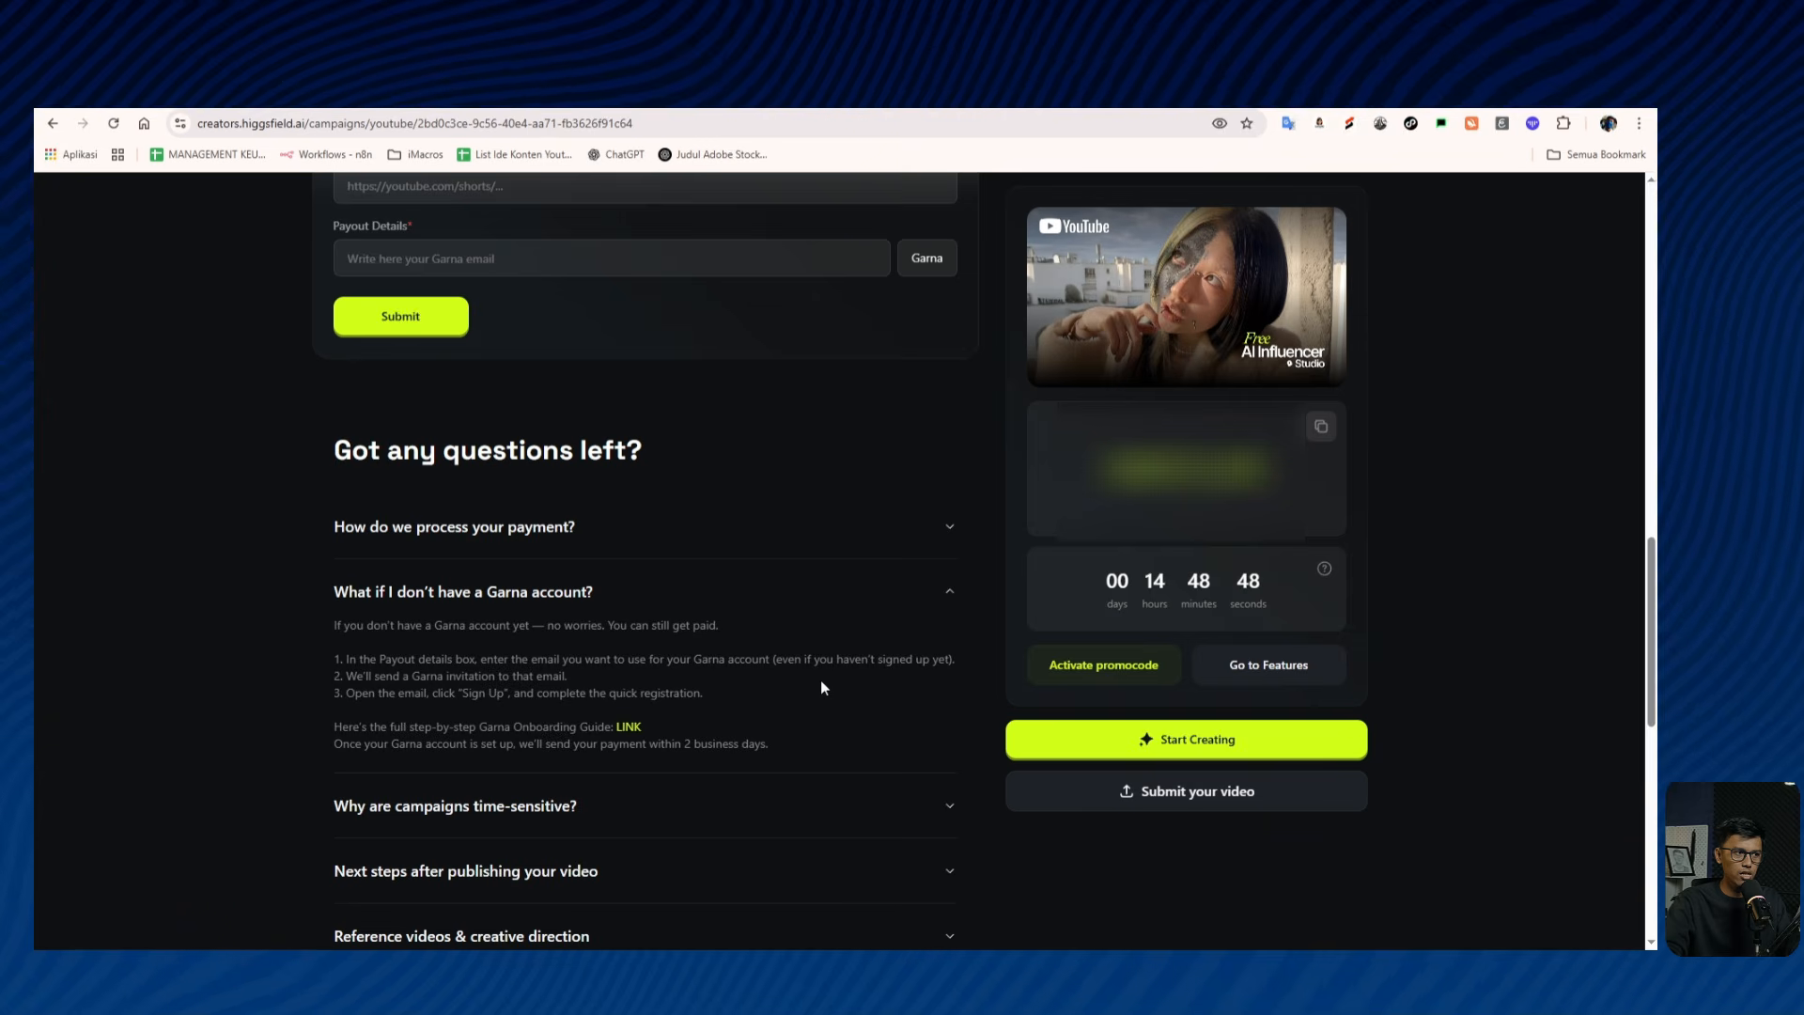